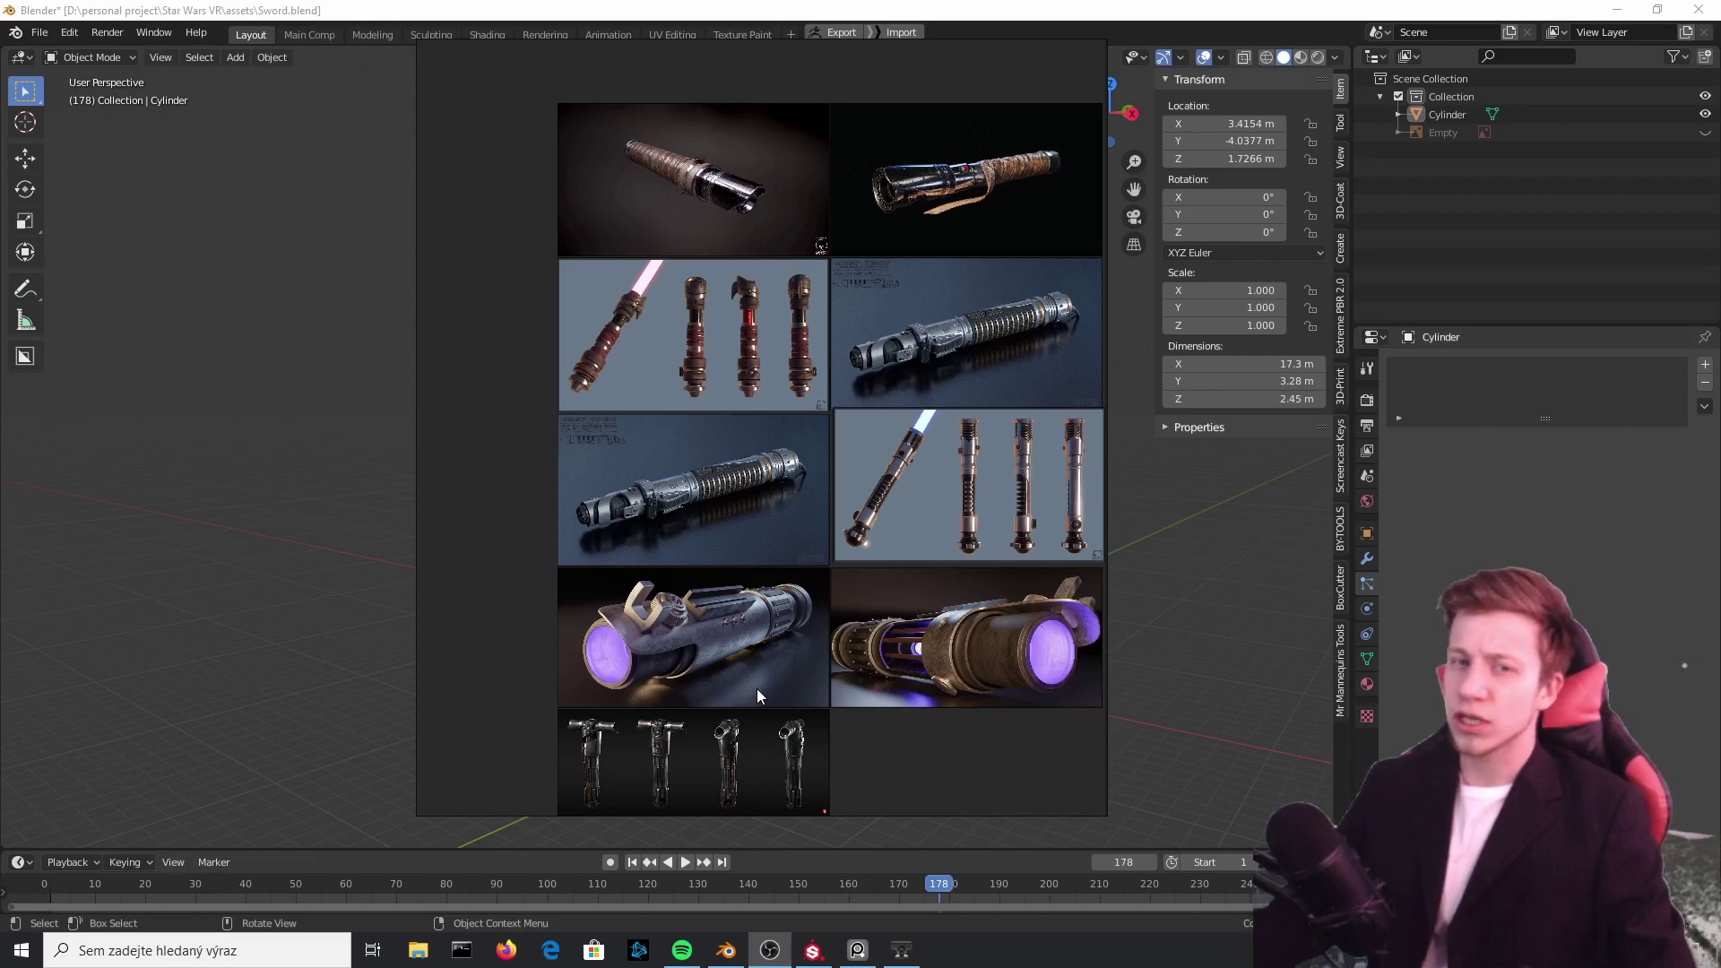
Step: Look over the full lightsaber reference board, repositioning it over the viewport
right_click_drag(749, 654, 743, 556)
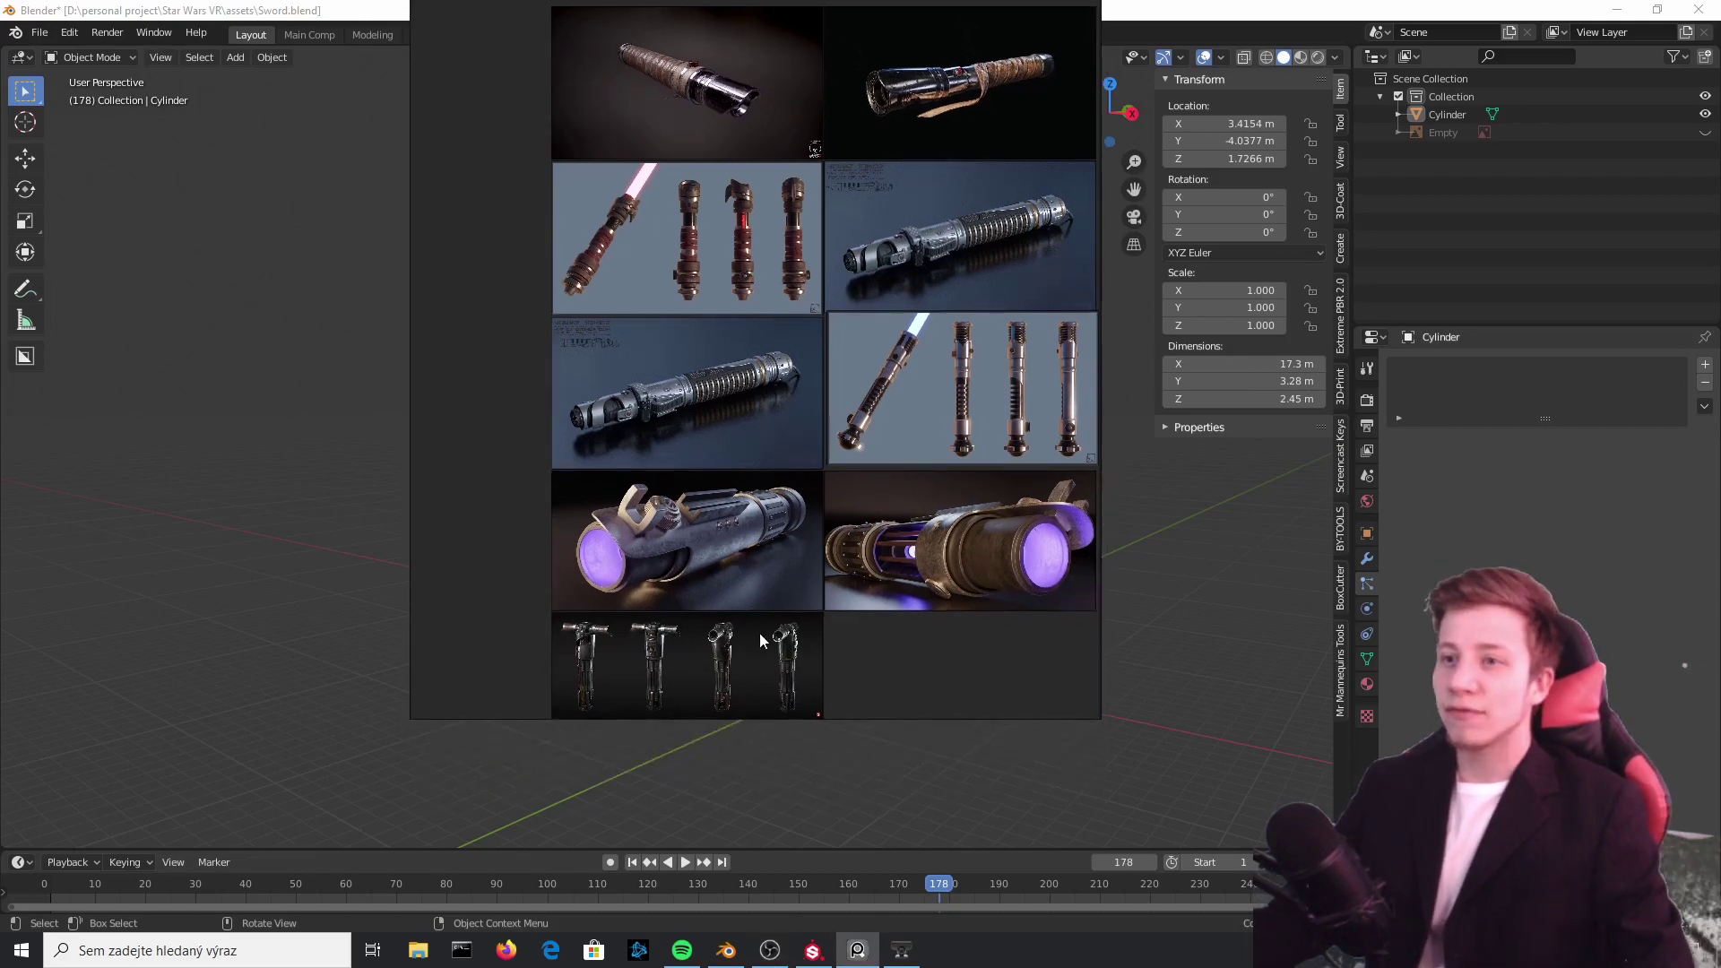
scroll(758, 626, "up", 5)
right_click_drag(692, 381, 694, 559)
scroll(703, 457, "down", 5)
right_click_drag(728, 269, 734, 525)
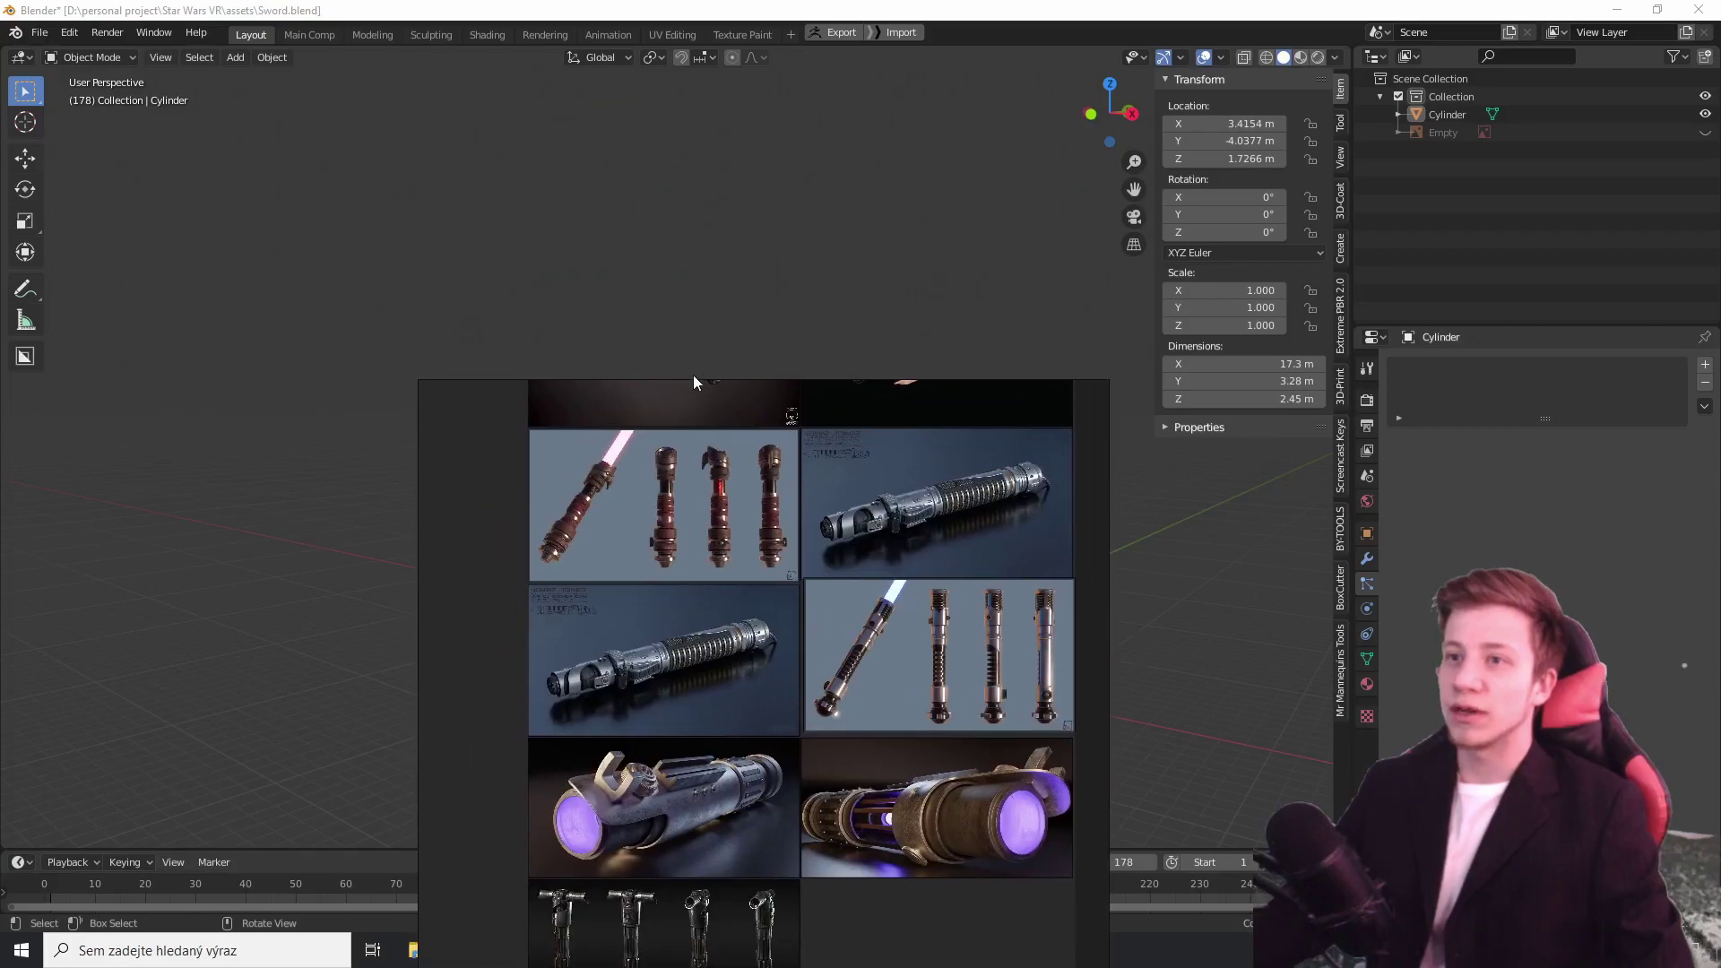
scroll(688, 493, "up", 5)
right_click_drag(803, 580, 821, 299)
scroll(822, 306, "down", 5)
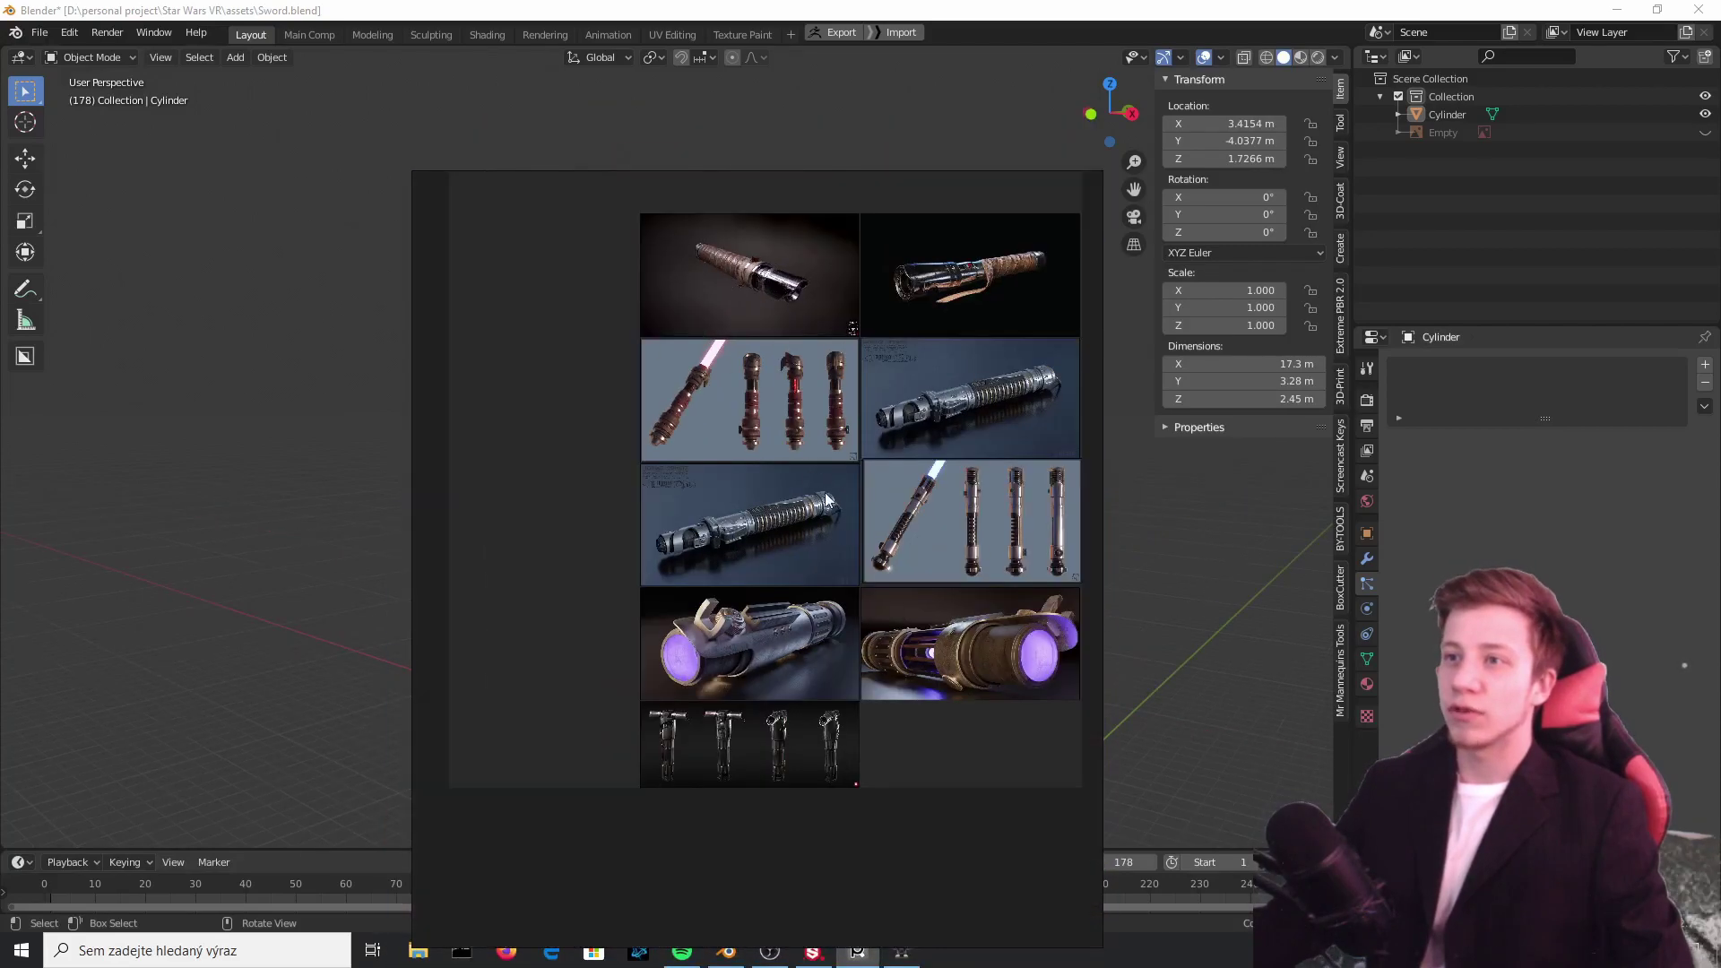
Step: Examine the hilt images on the lower half of the reference board up close, including the purple-lens designs
scroll(656, 589, "up", 5)
middle_click_drag(663, 589, 592, 260)
middle_click_drag(809, 676, 864, 389)
right_click_drag(930, 709, 928, 432)
scroll(932, 472, "down", 3)
middle_click_drag(892, 442, 889, 562)
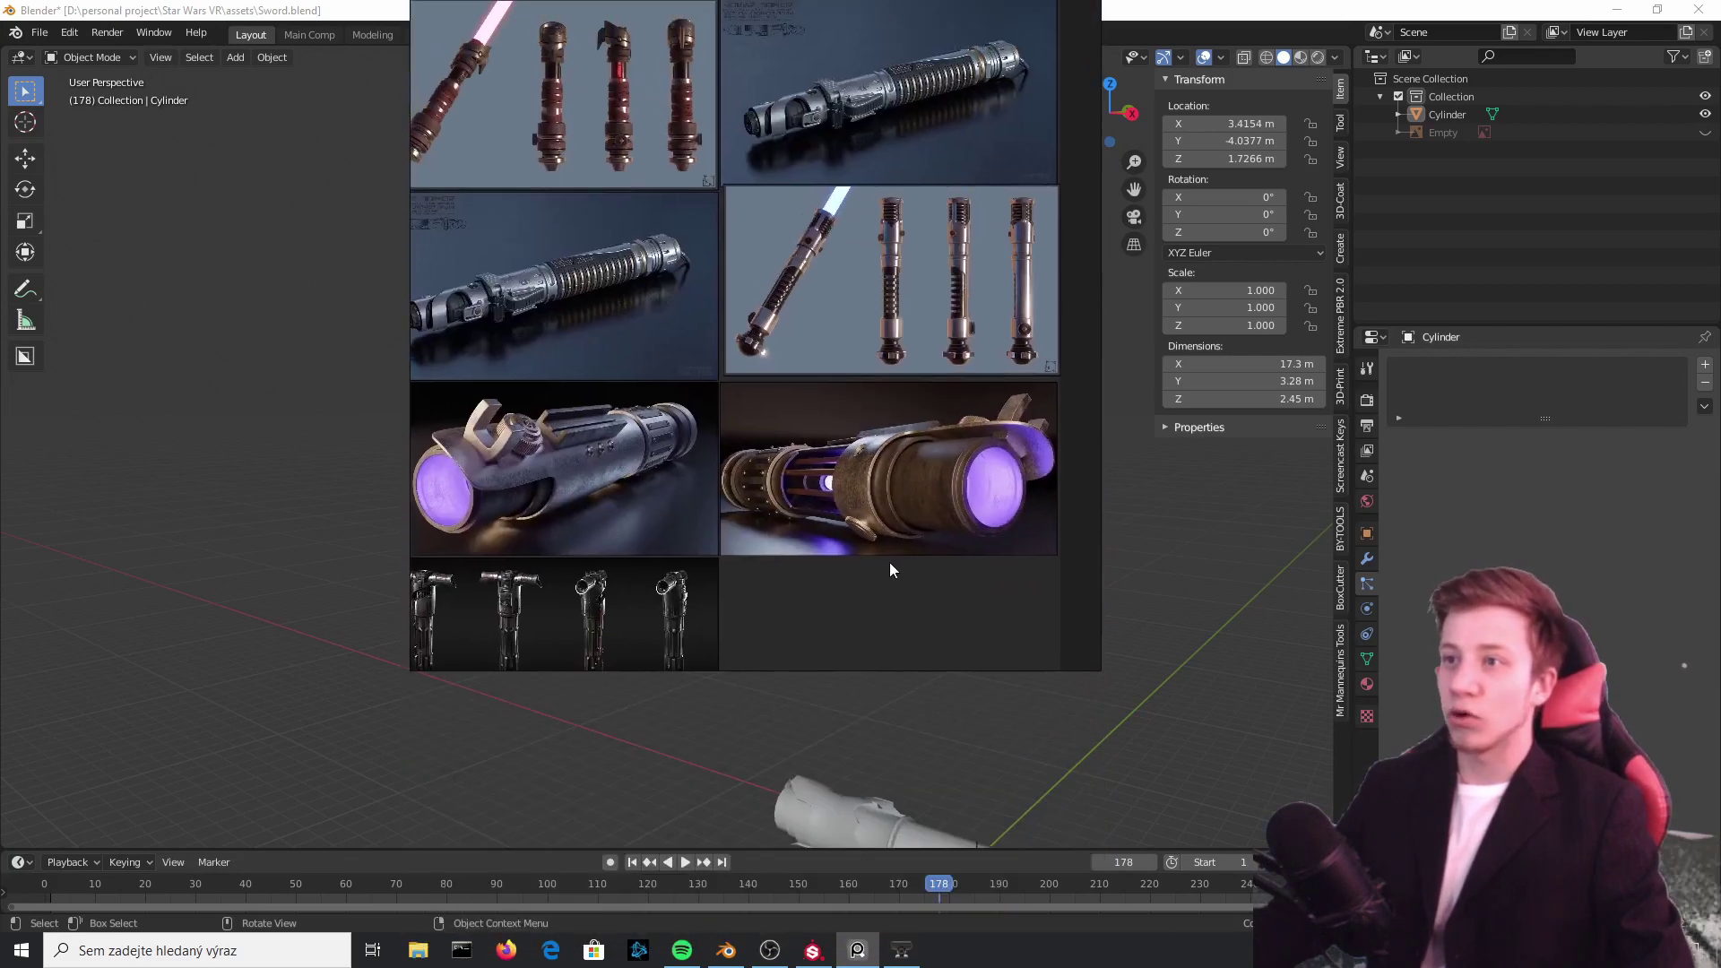
middle_click_drag(743, 477, 848, 625)
middle_click_drag(702, 370, 756, 529)
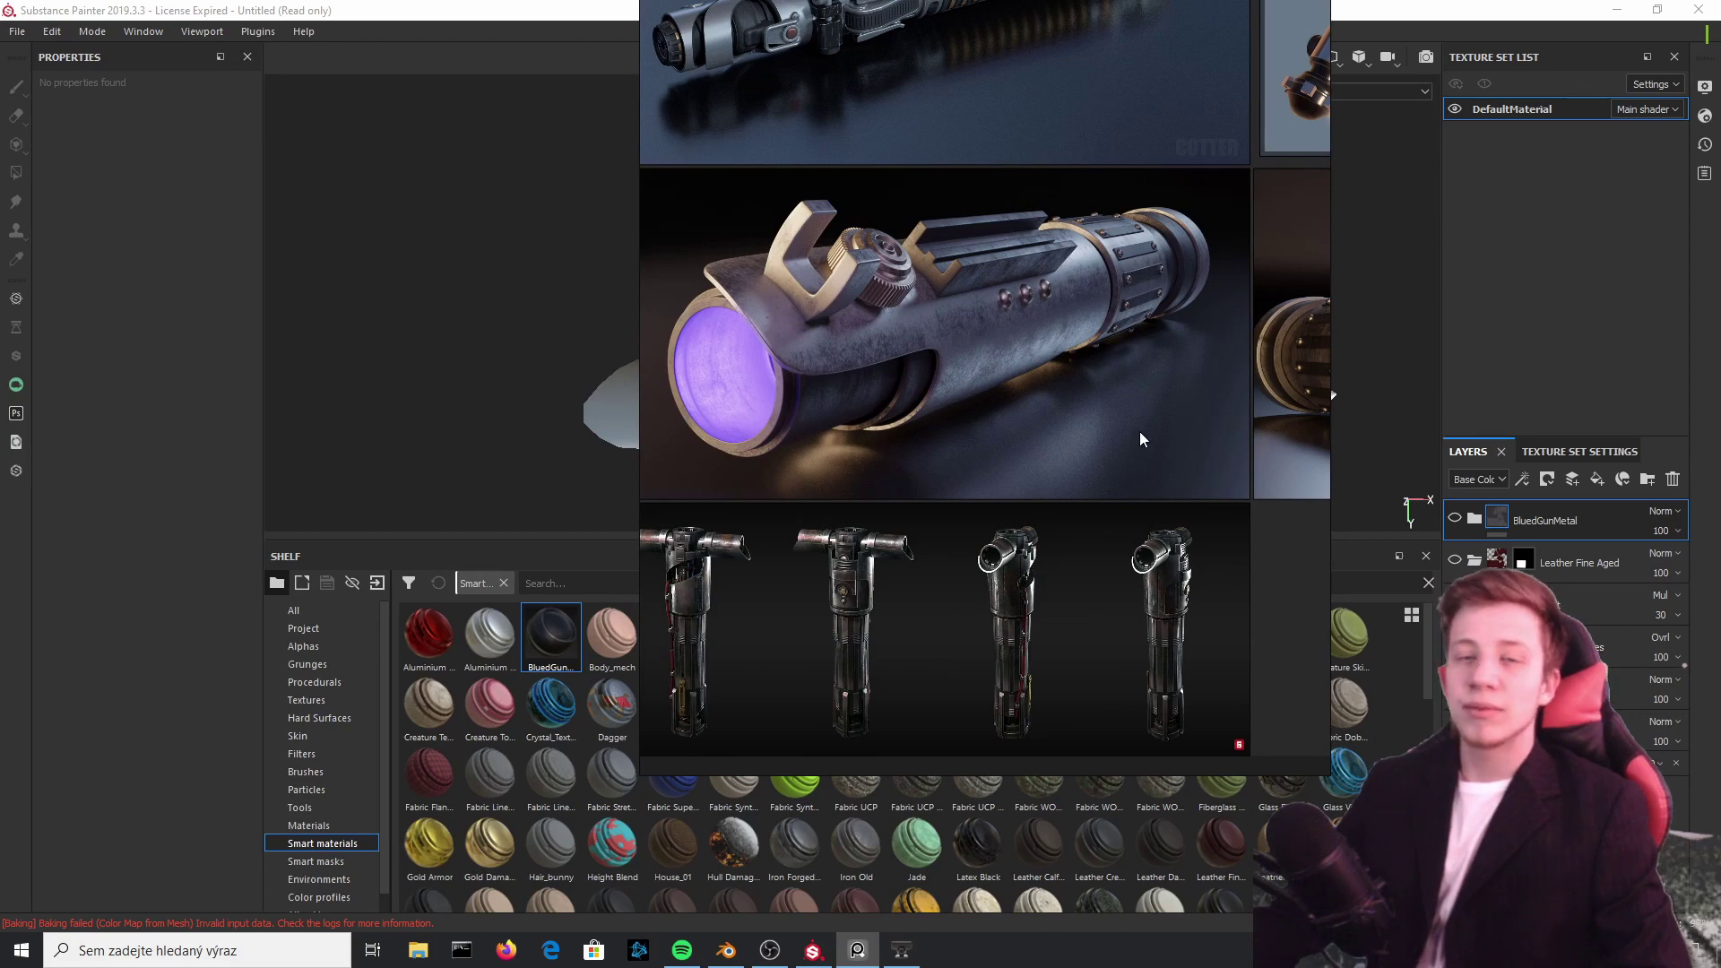
Step: With the reference board over Substance Painter, examine the red-wrapped and leather-wrapped hilts for material and wear detail
middle_click_drag(1140, 427, 1189, 616)
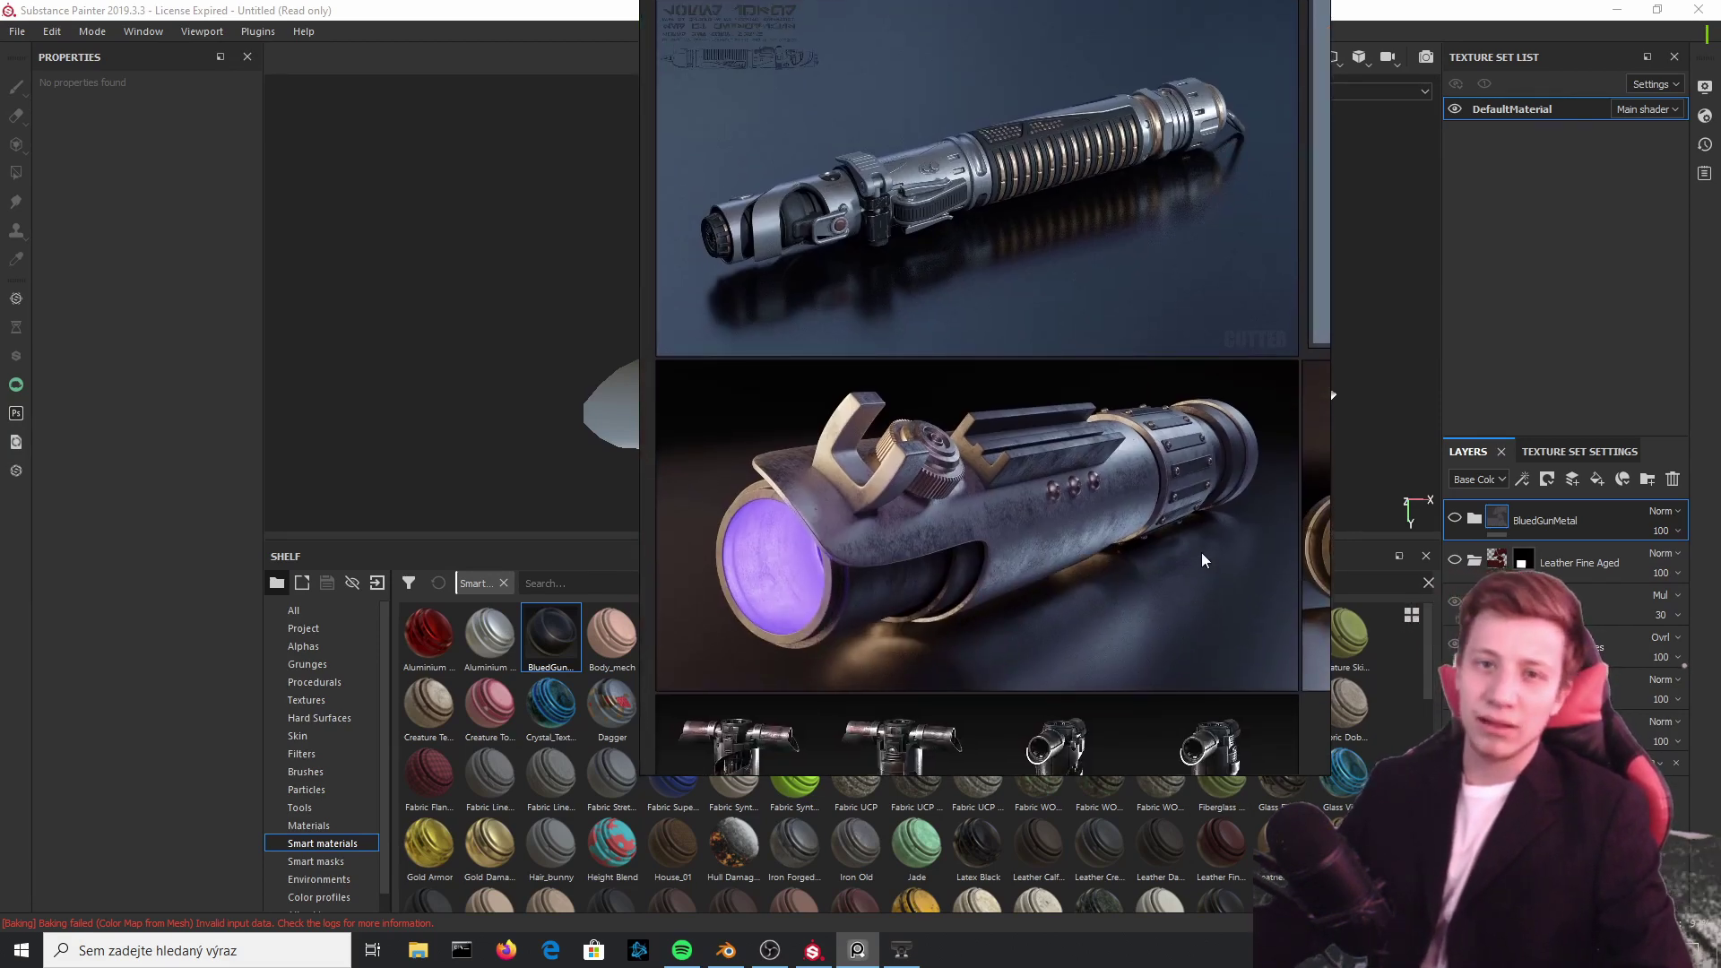
middle_click_drag(1201, 552, 1084, 726)
middle_click_drag(932, 231, 959, 443)
scroll(923, 441, "up", 1)
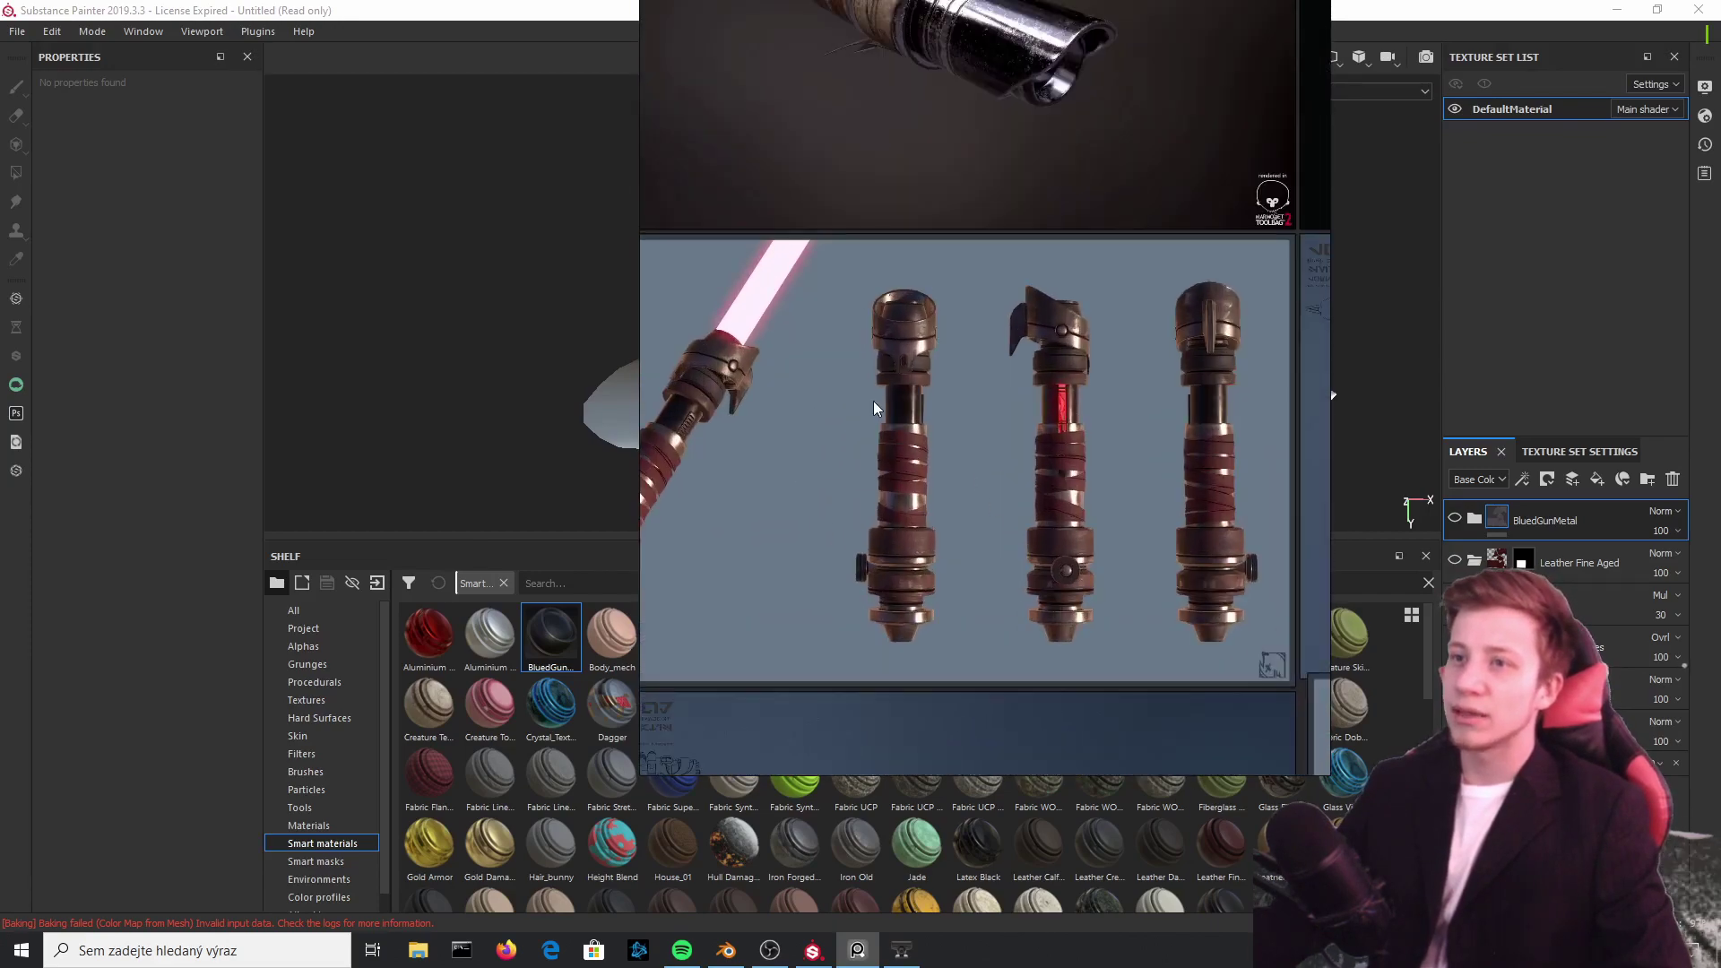
middle_click_drag(872, 401, 967, 777)
scroll(986, 423, "up", 2)
middle_click_drag(1160, 526, 638, 460)
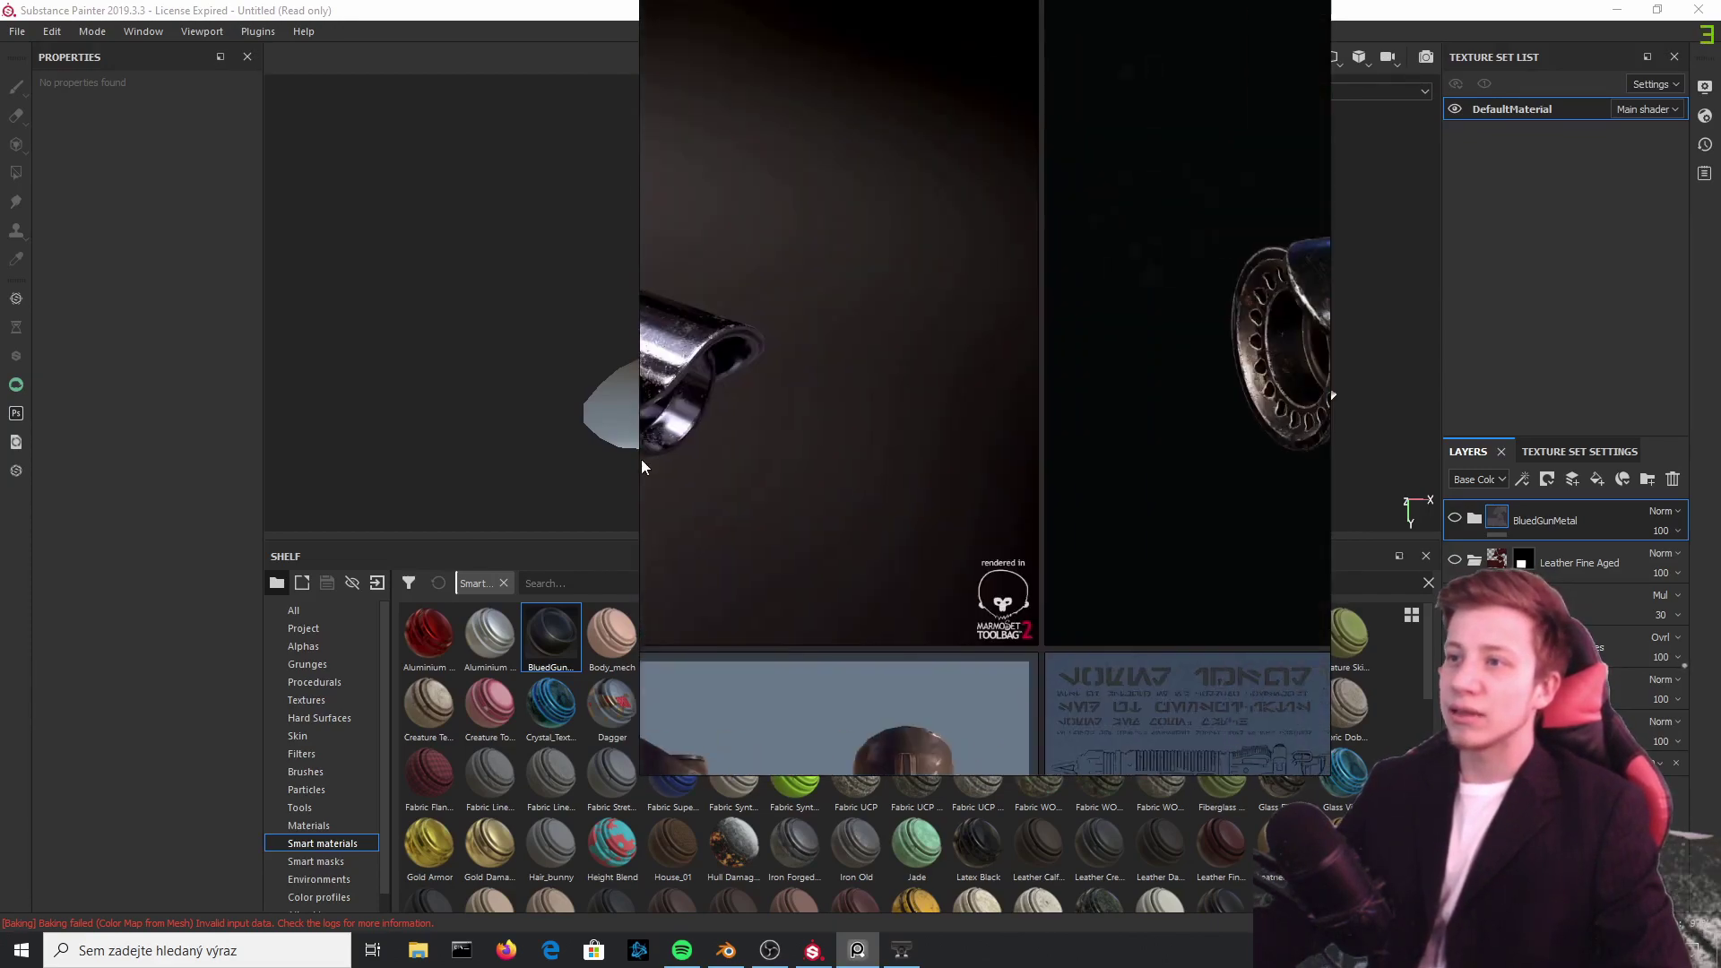
middle_click_drag(1201, 376, 757, 380)
middle_click_drag(1215, 368, 946, 462)
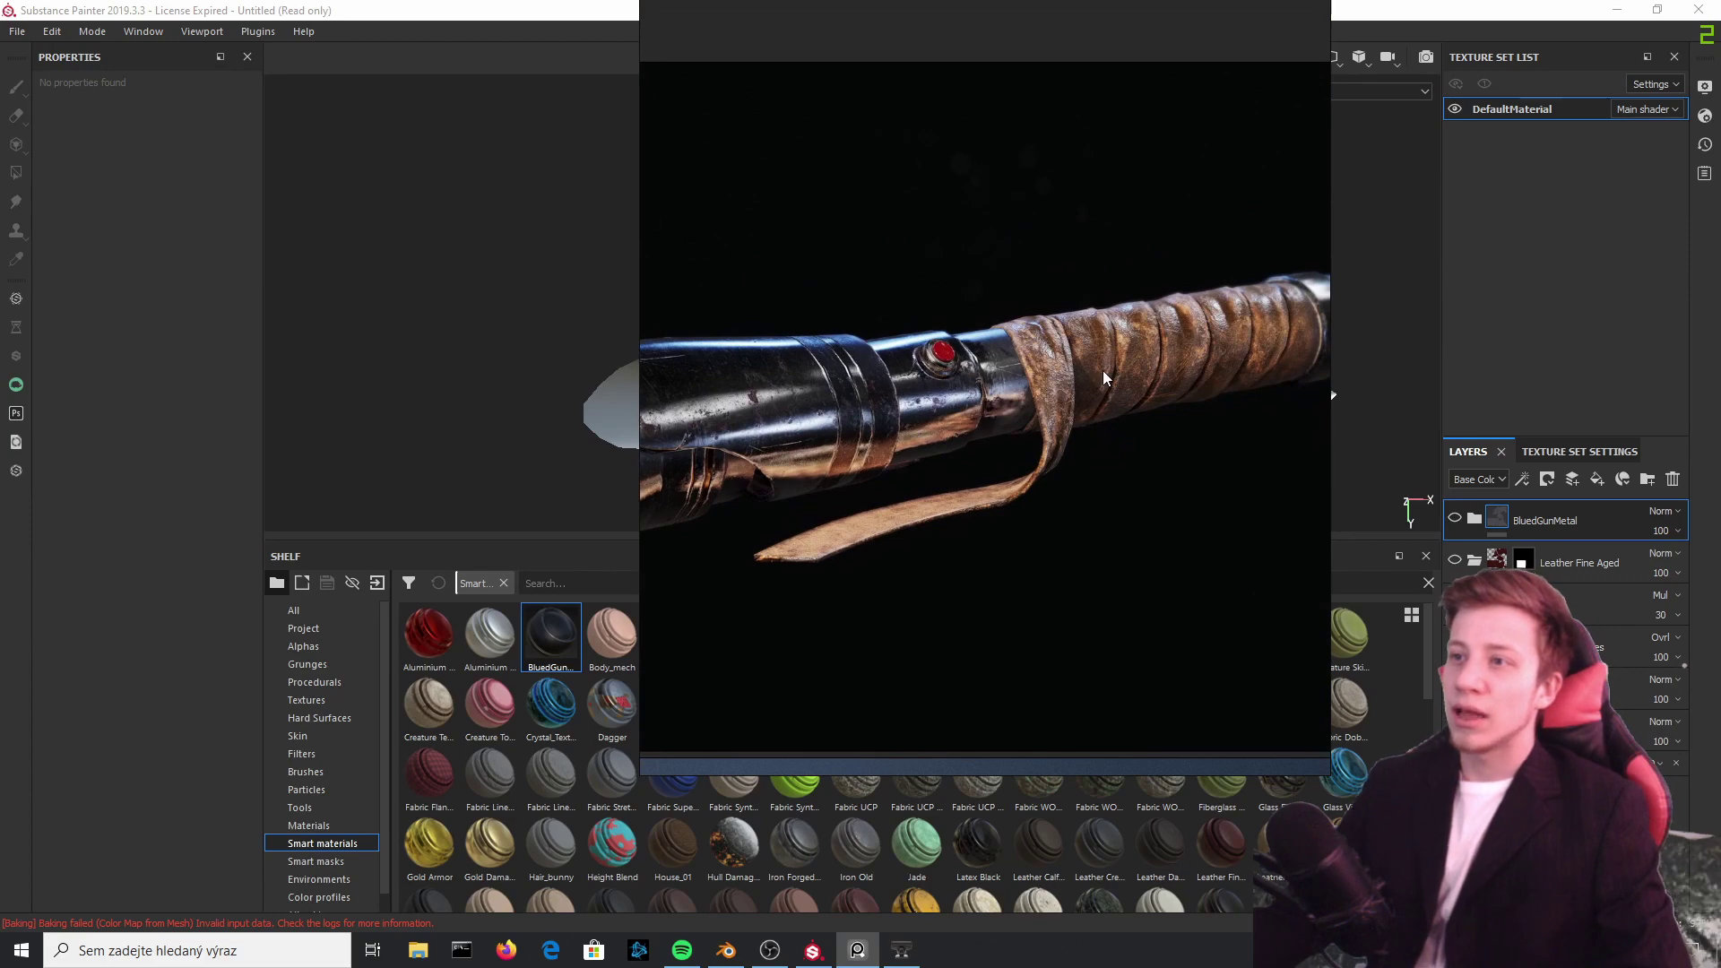
middle_click_drag(1036, 540, 1029, 213)
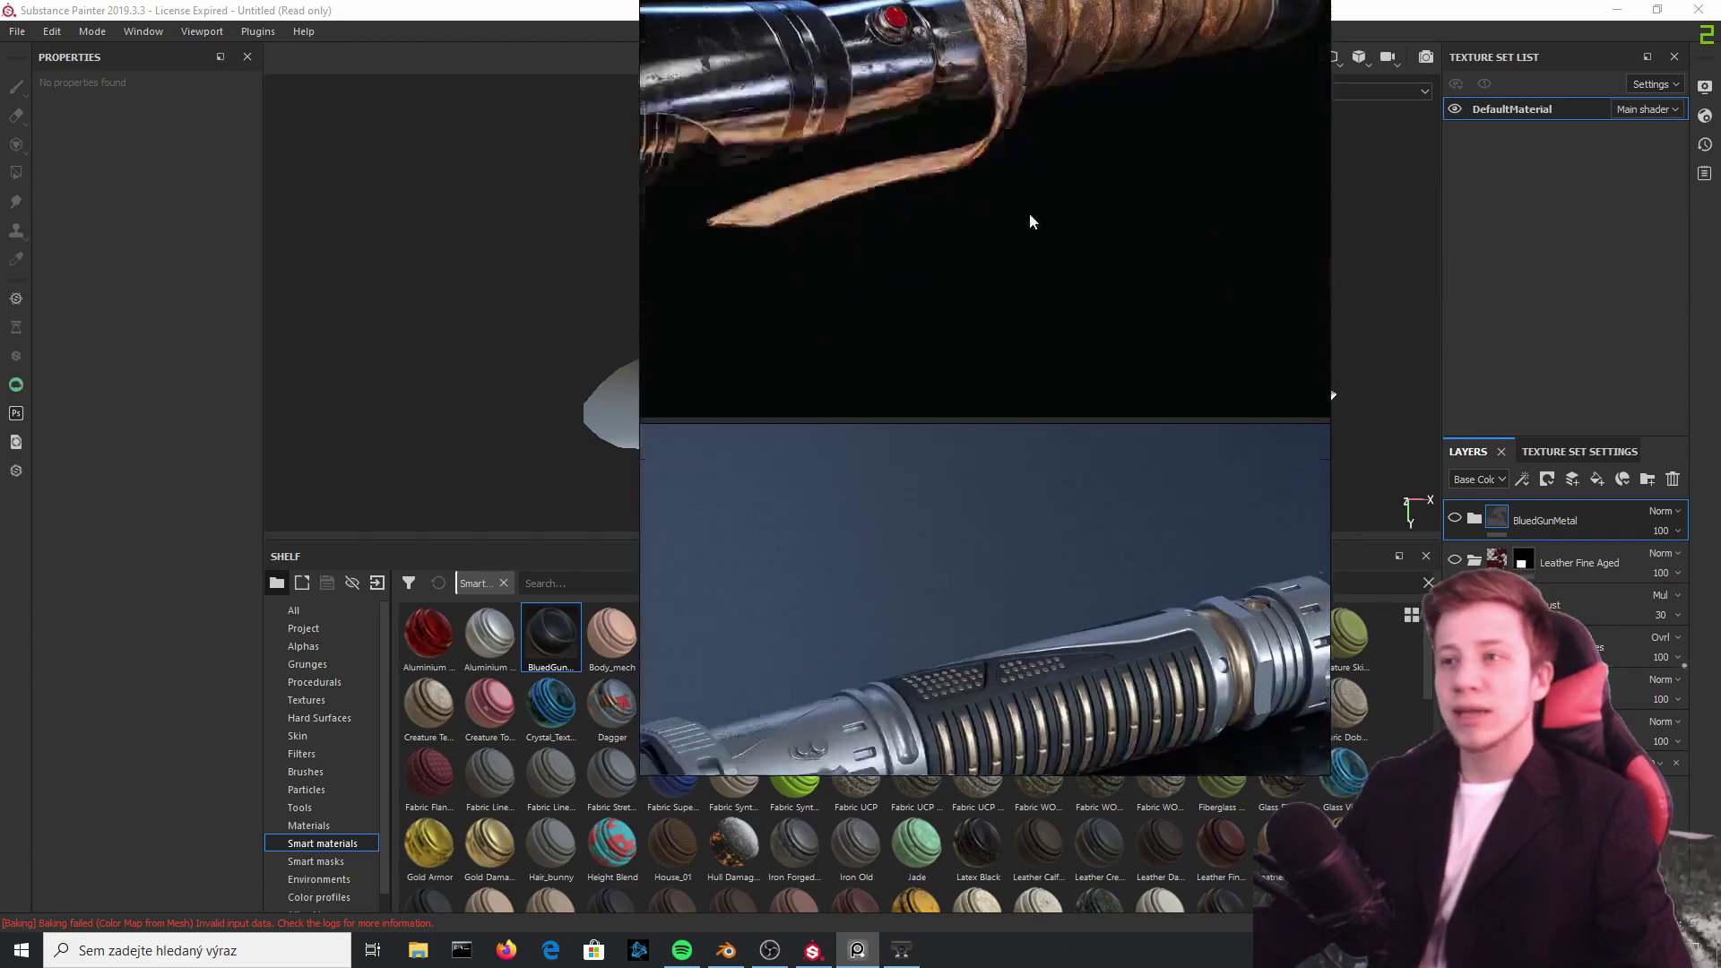
Step: Compare the silver ribbed hilt with the surrounding lightsaber designs on the reference board
scroll(1042, 288, "down", 4)
middle_click_drag(995, 538, 1030, 243)
scroll(1040, 278, "down", 3)
scroll(1063, 577, "up", 3)
middle_click_drag(1064, 577, 1462, 425)
middle_click_drag(915, 441, 938, 496)
middle_click_drag(997, 366, 1014, 482)
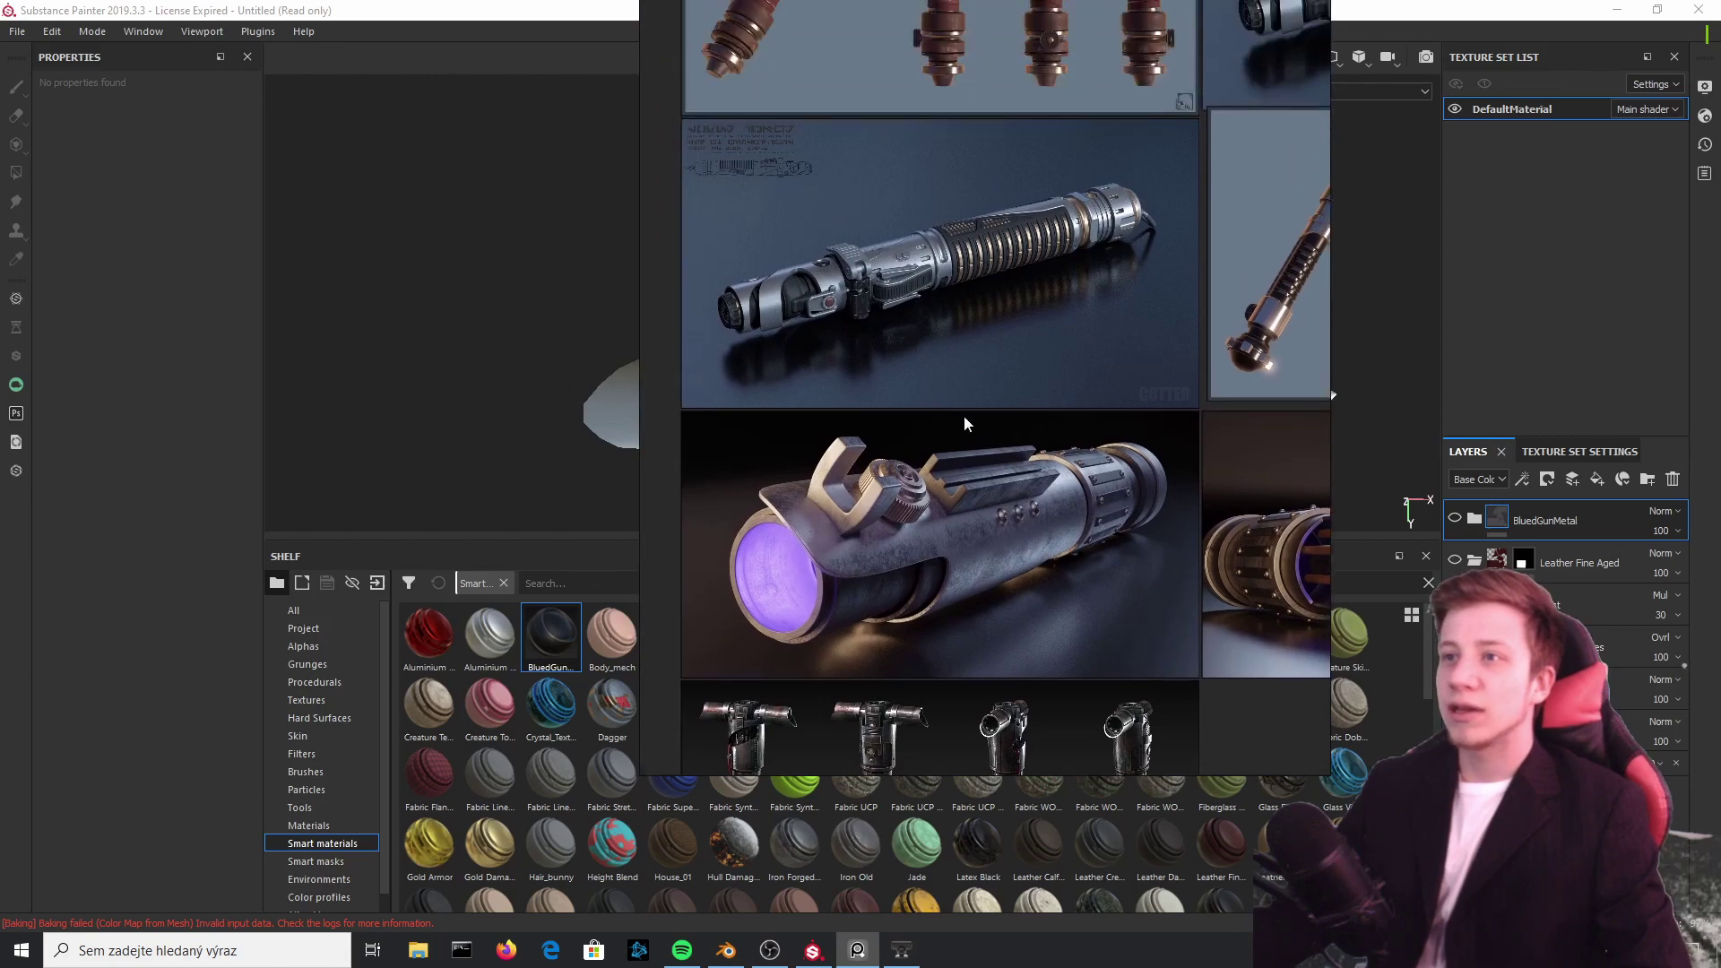
Step: Examine the worn metal and brass edges of the purple-lens hilt up close, and minimize the reference board
scroll(1022, 481, "up", 2)
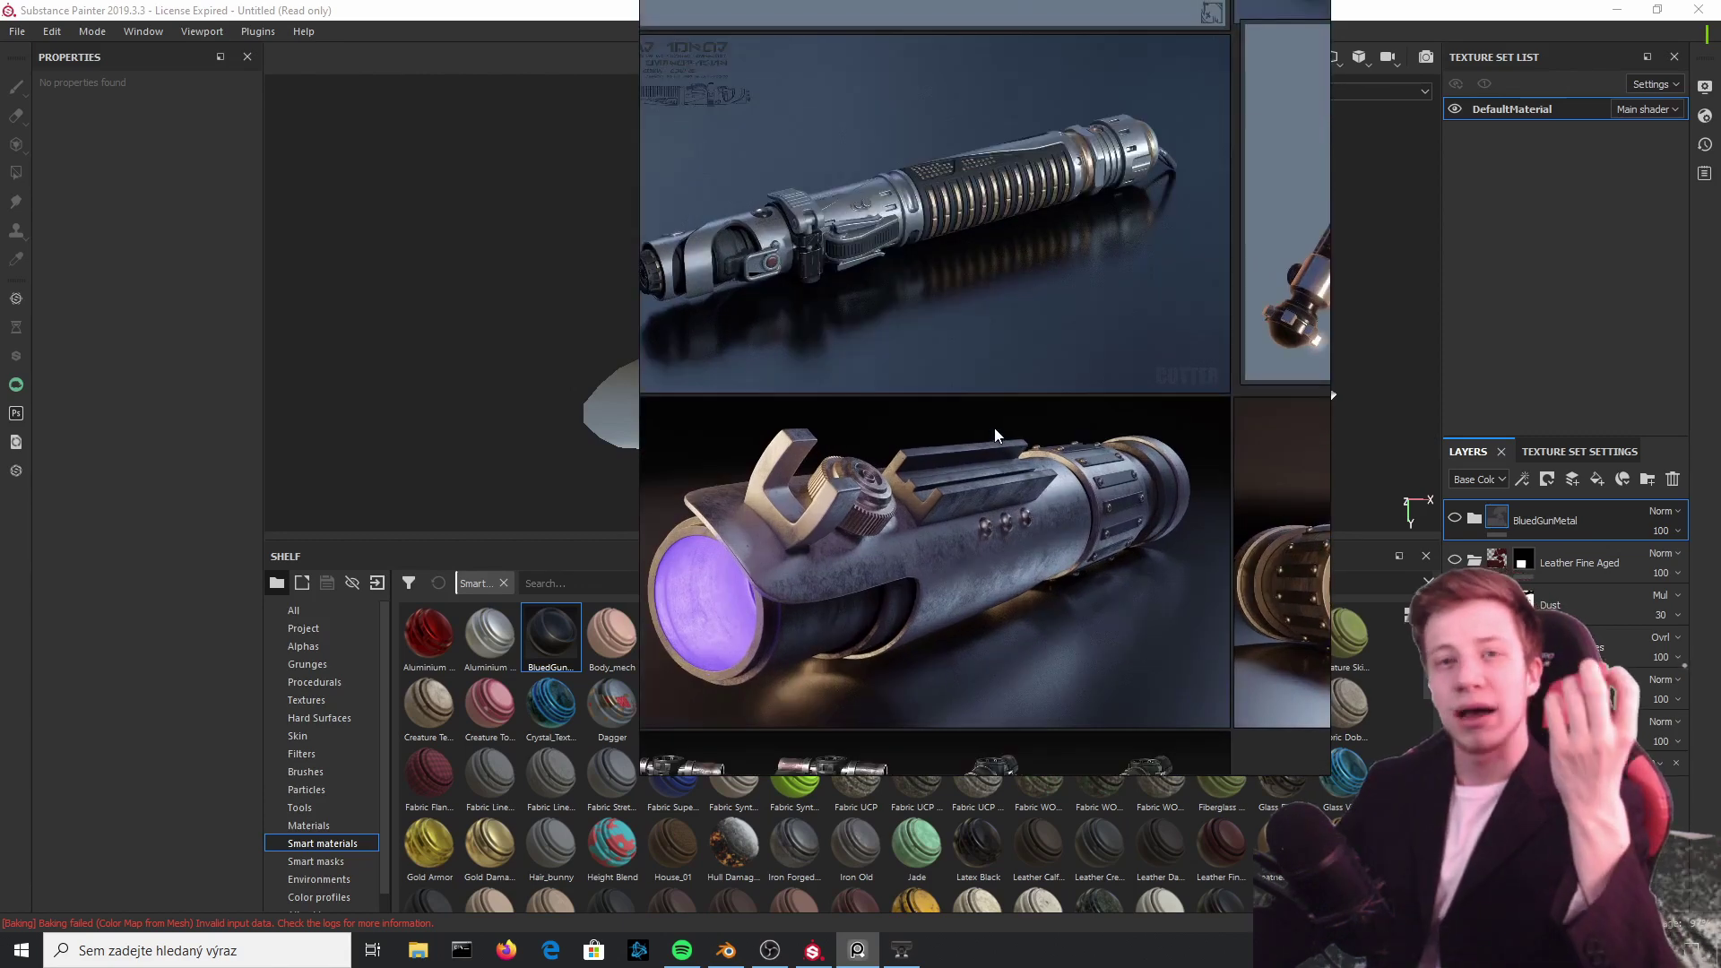
scroll(1002, 376, "up", 2)
scroll(1006, 508, "down", 4)
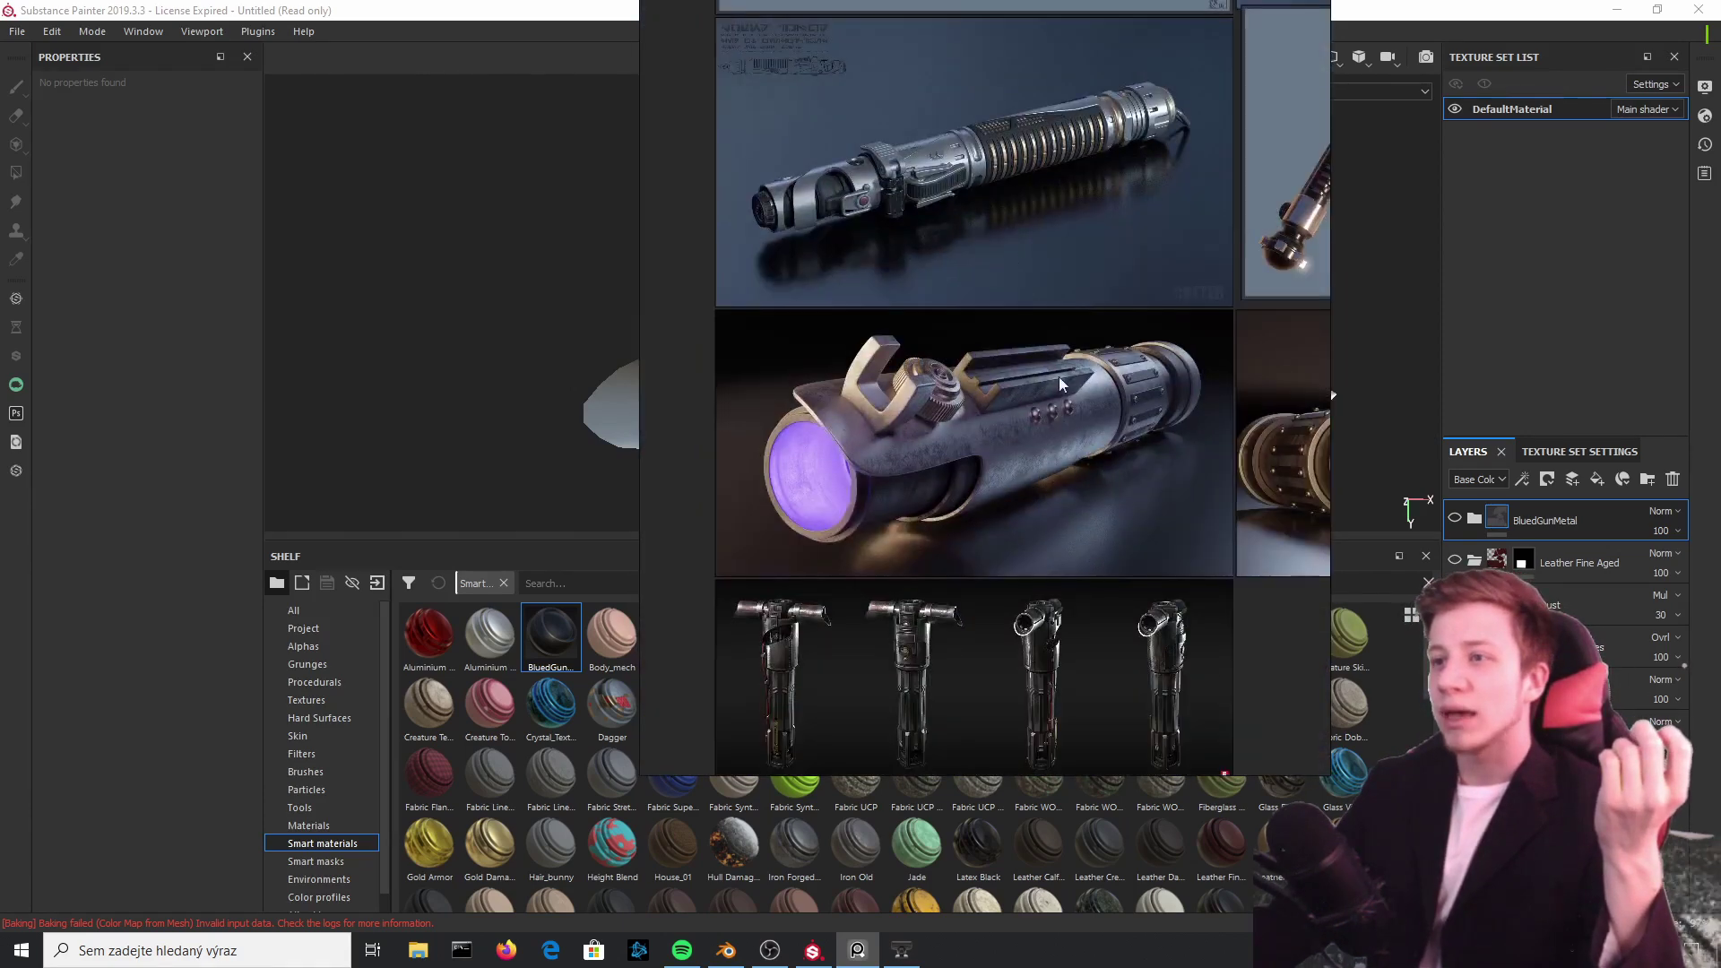
scroll(1058, 376, "up", 4)
middle_click_drag(1113, 405, 1113, 426)
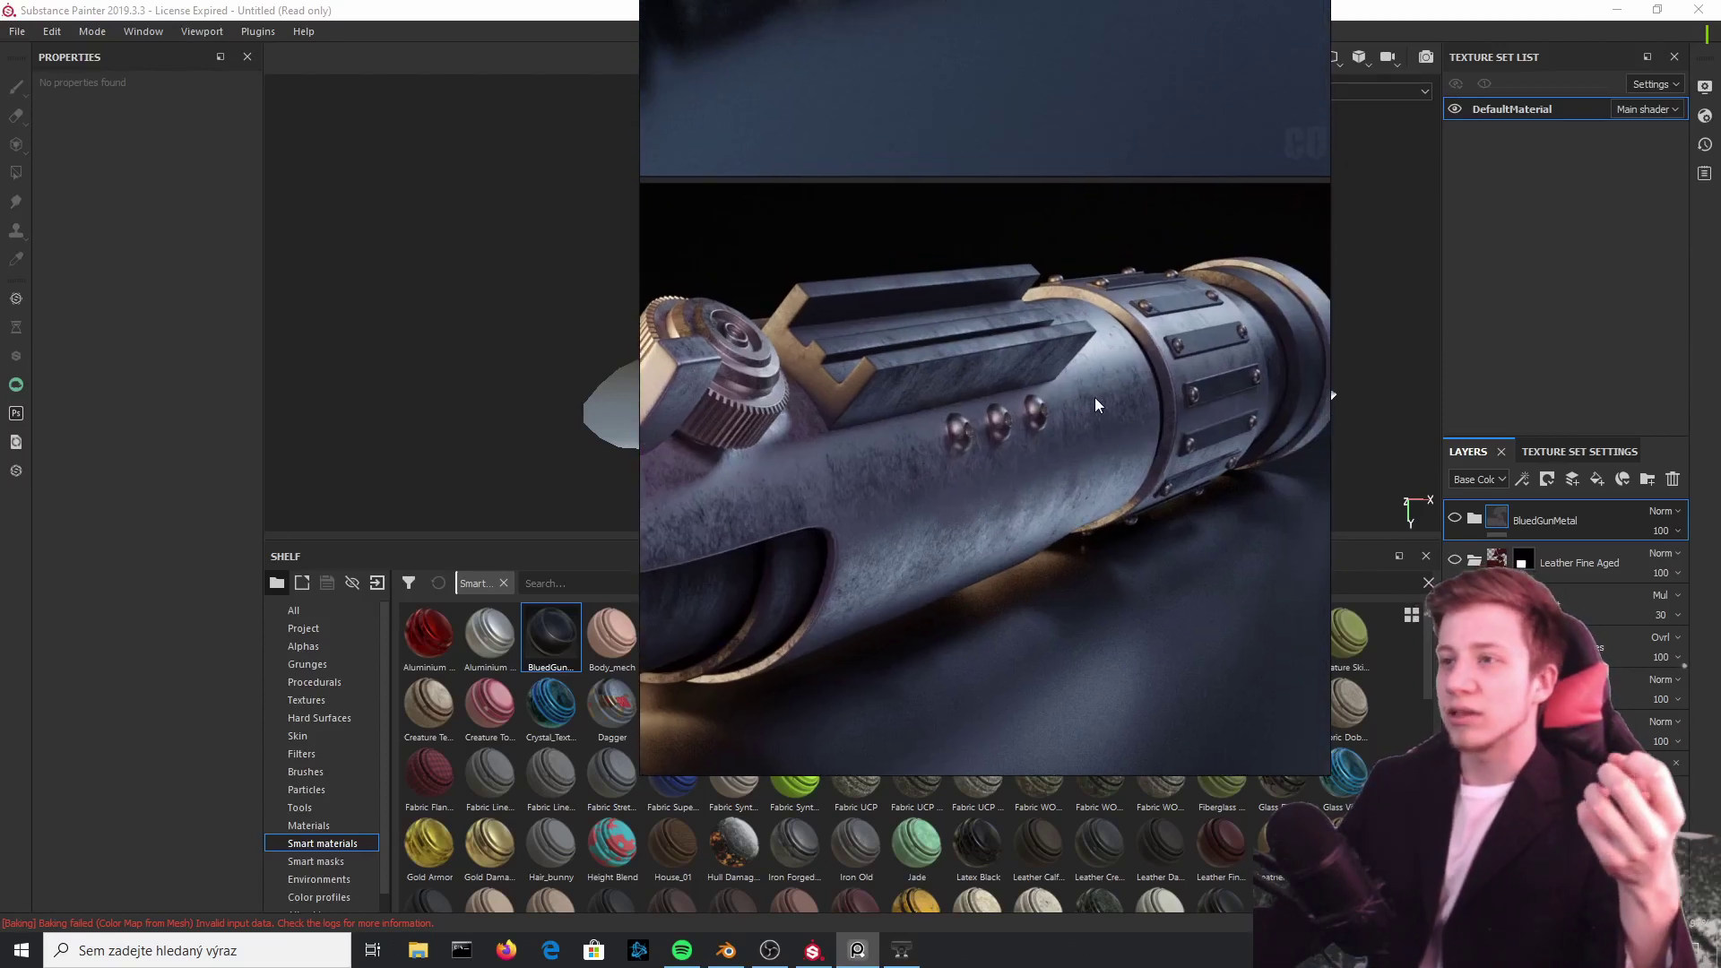
scroll(1089, 391, "down", 2)
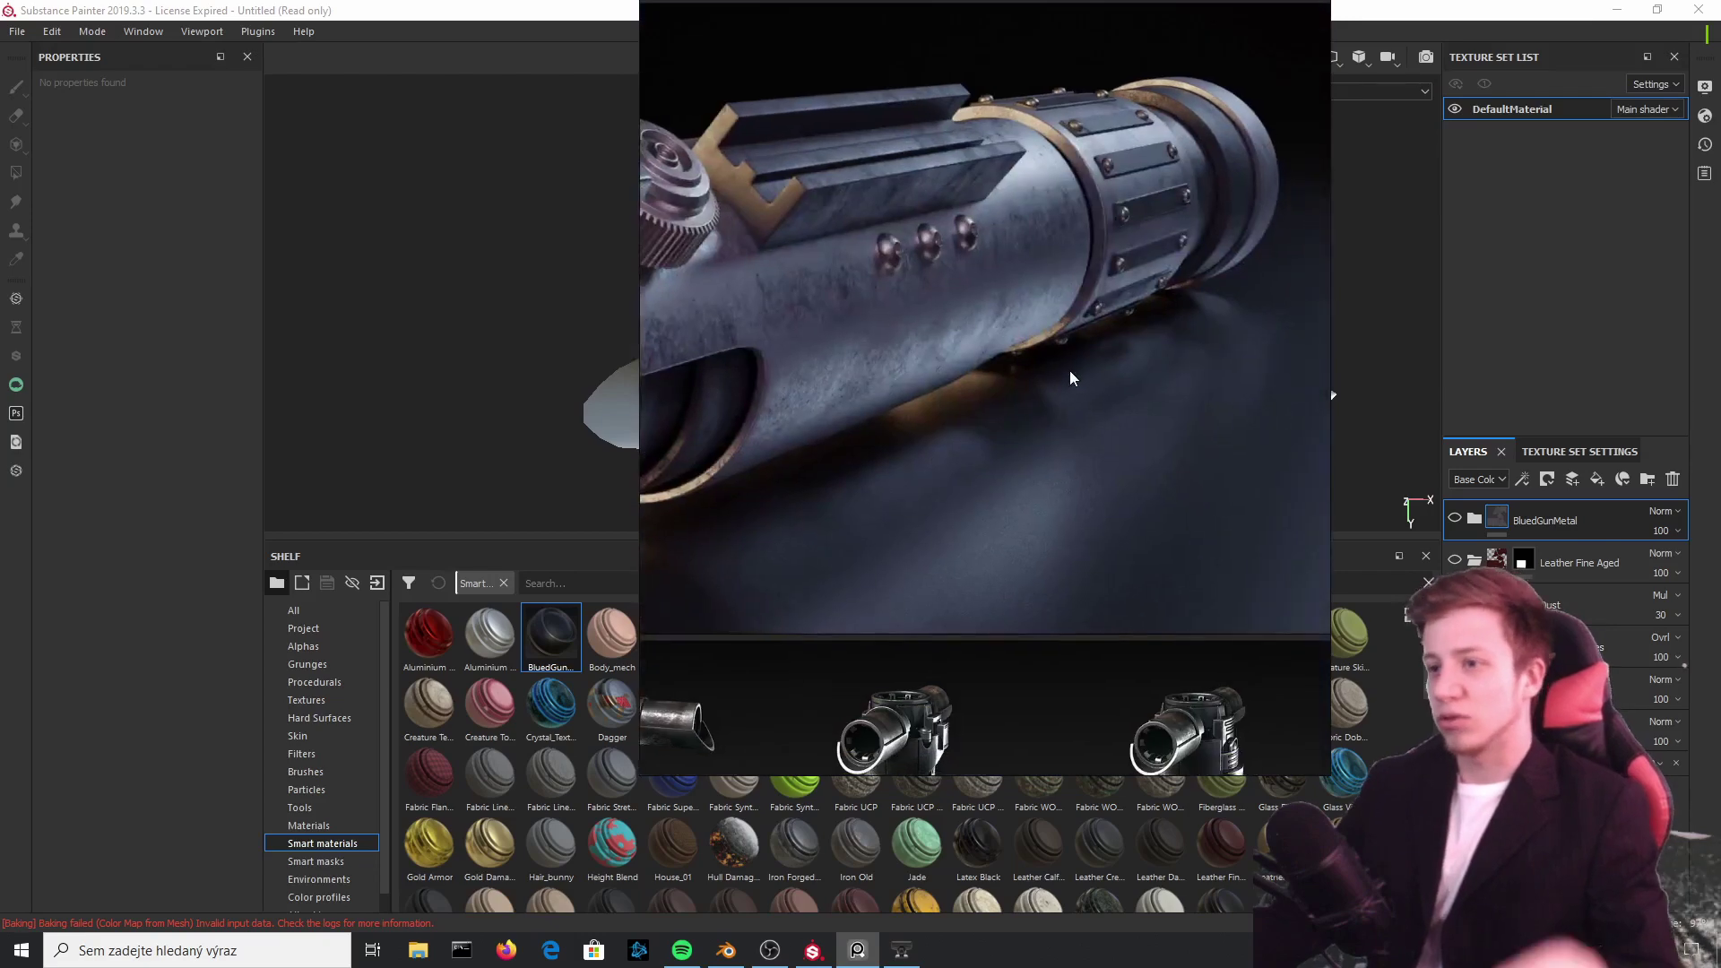
scroll(1011, 527, "down", 5)
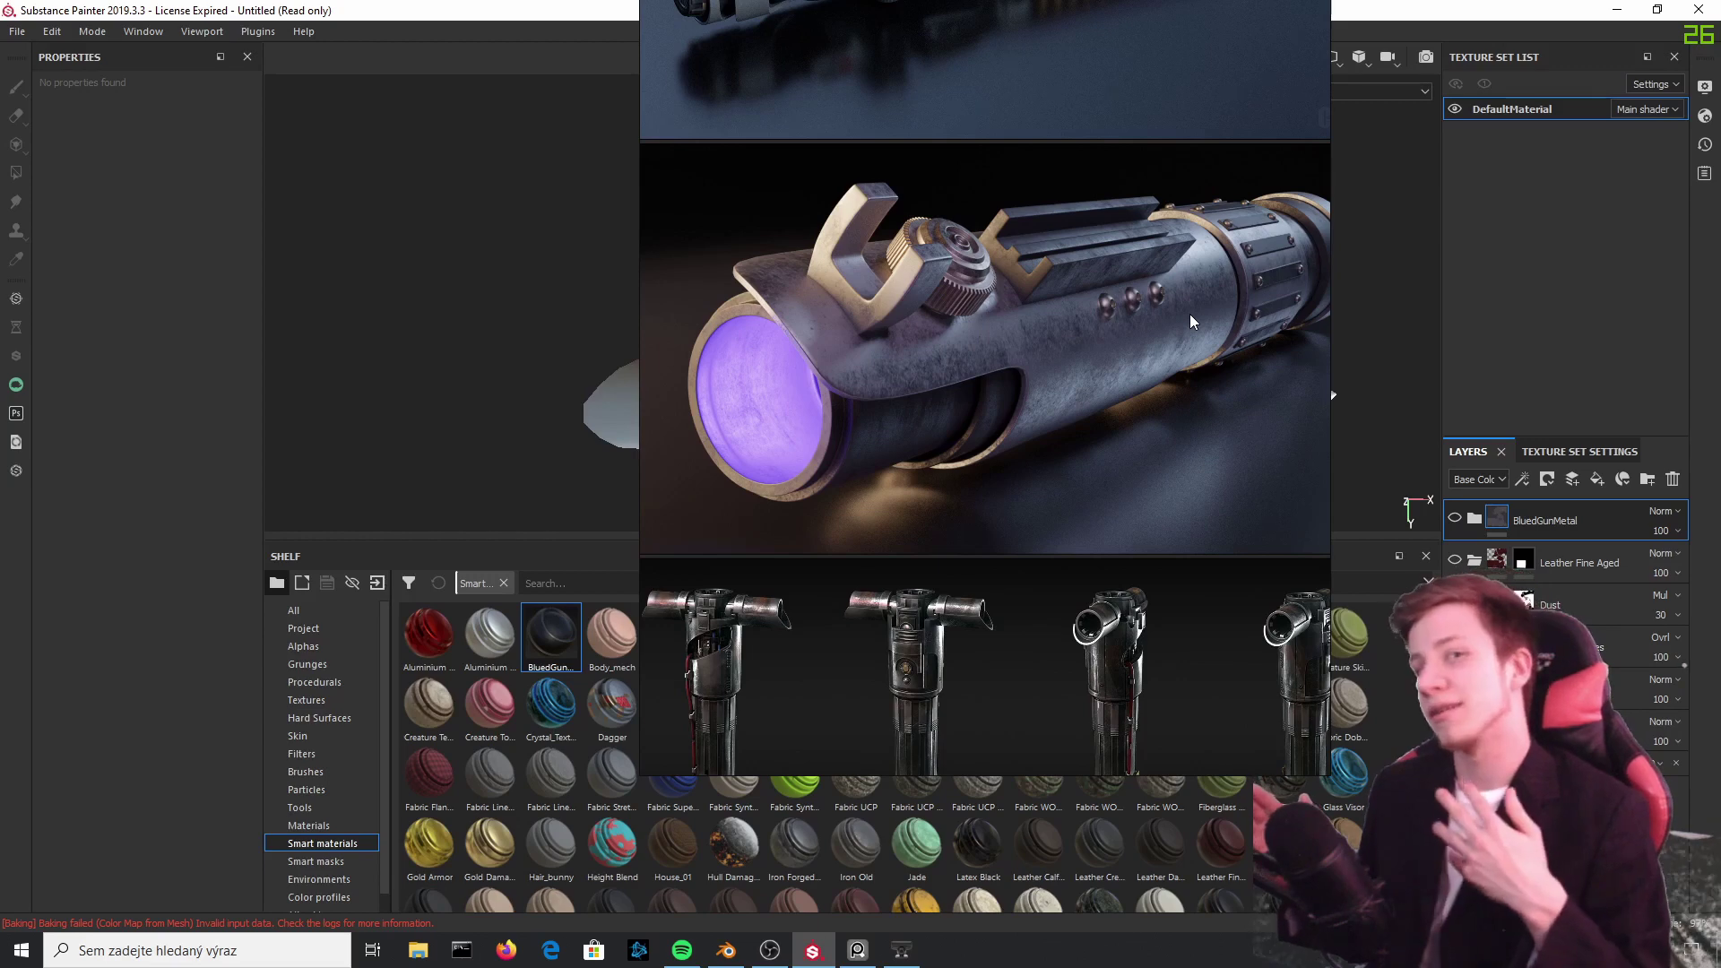
middle_click_drag(1089, 394, 1045, 444)
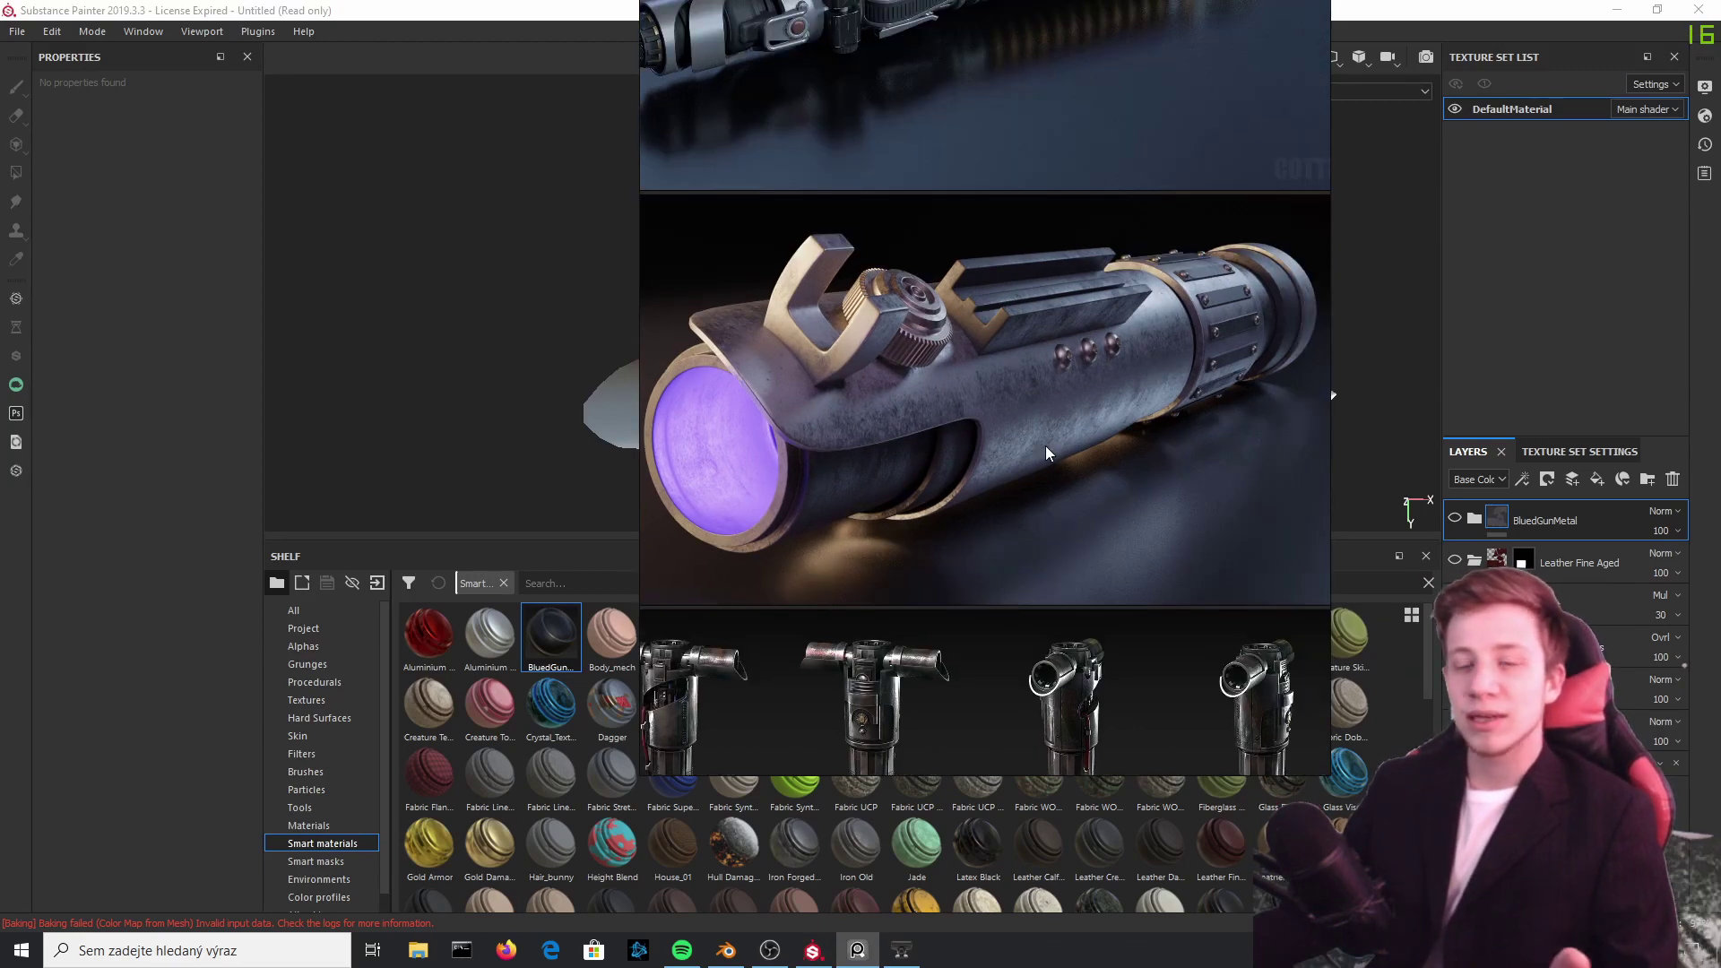
scroll(1045, 444, "down", 2)
middle_click_drag(1197, 434, 1093, 710)
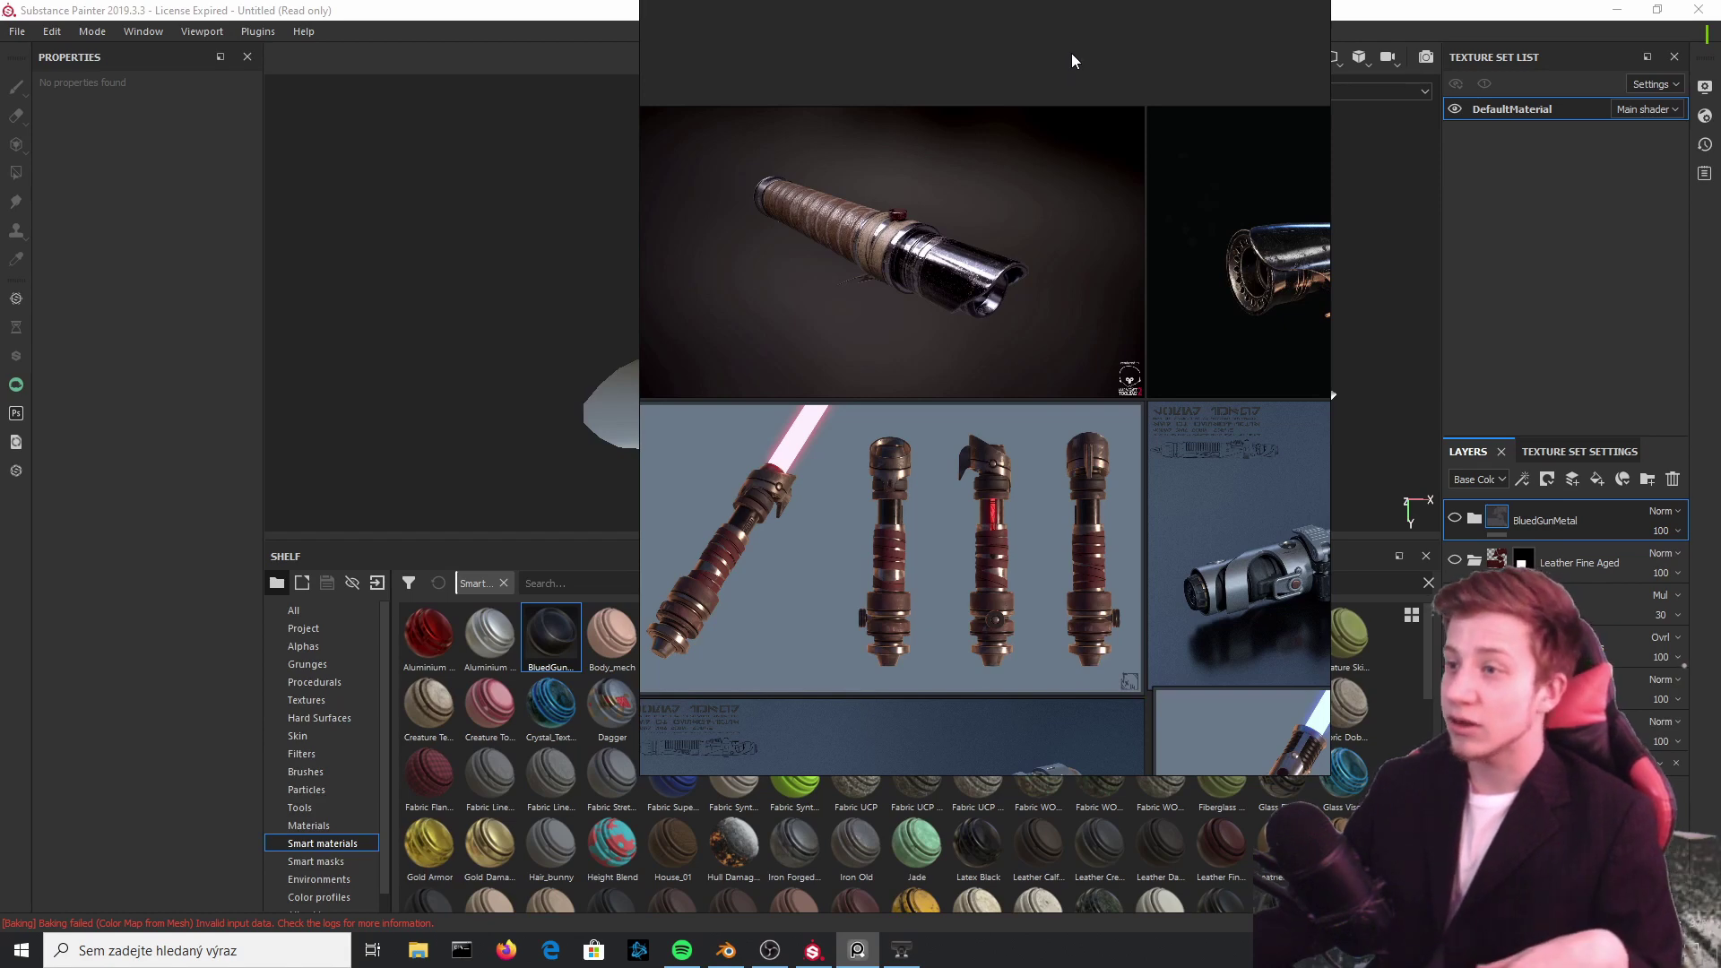
key("ctrl+m")
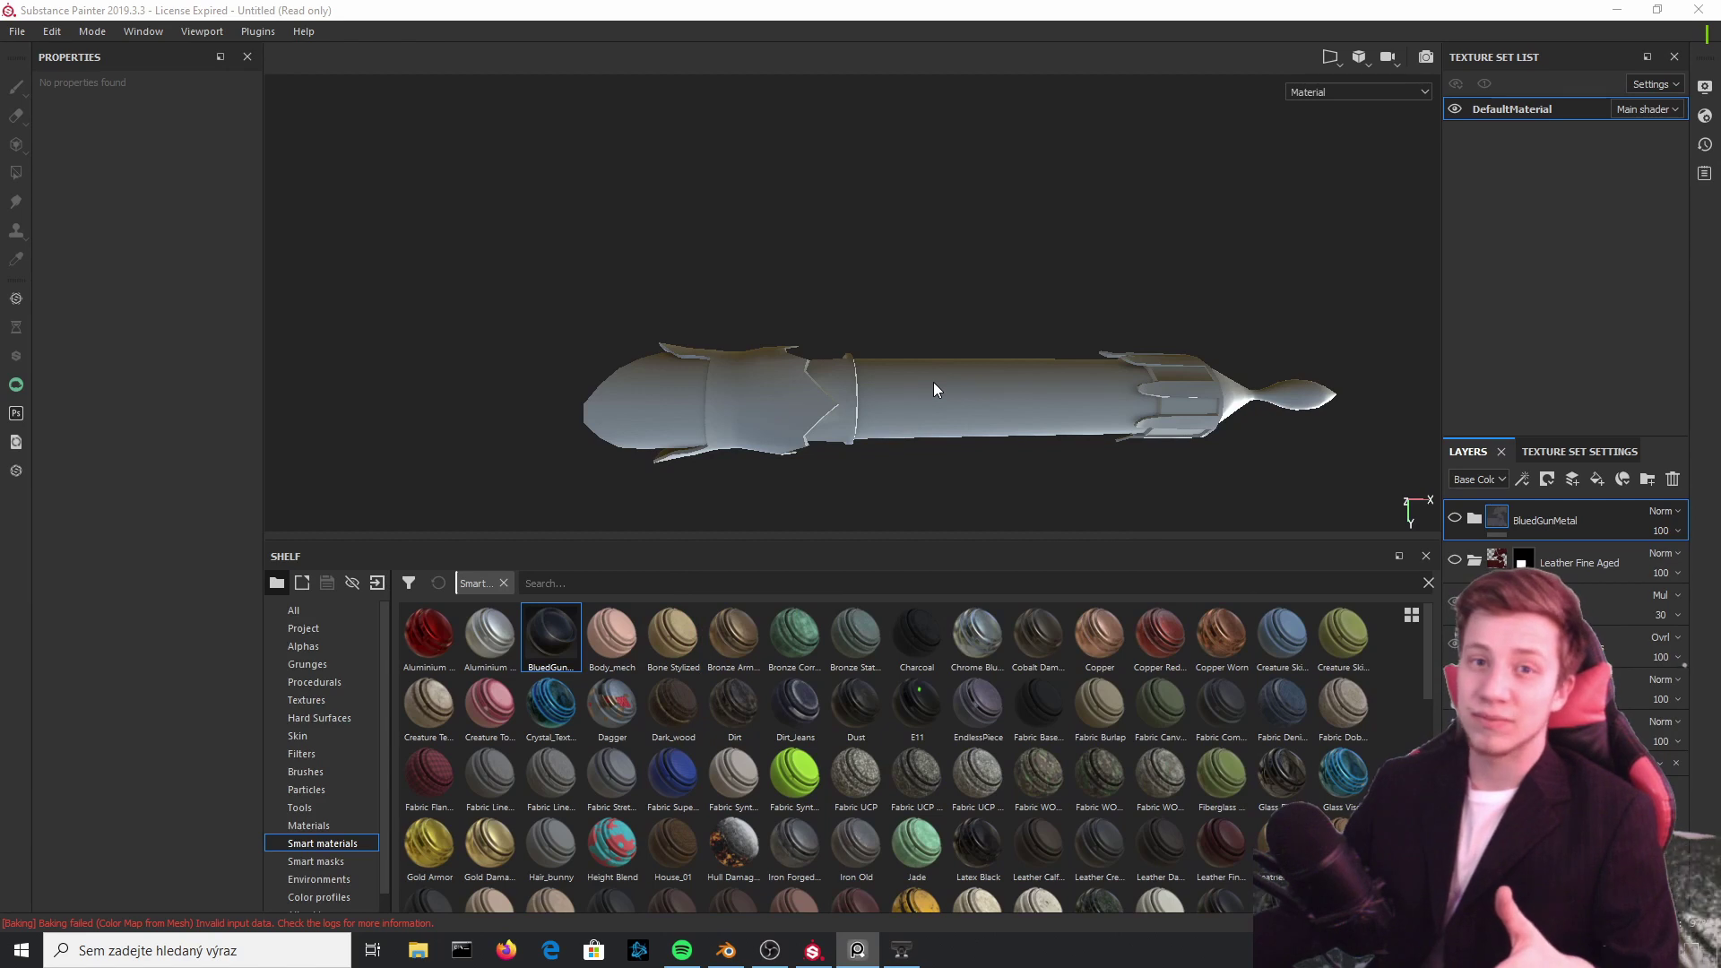
Step: Toggle the visibility of the Leather Fine Aged layer to preview it on the hilt
scroll(1030, 421, "up", 2)
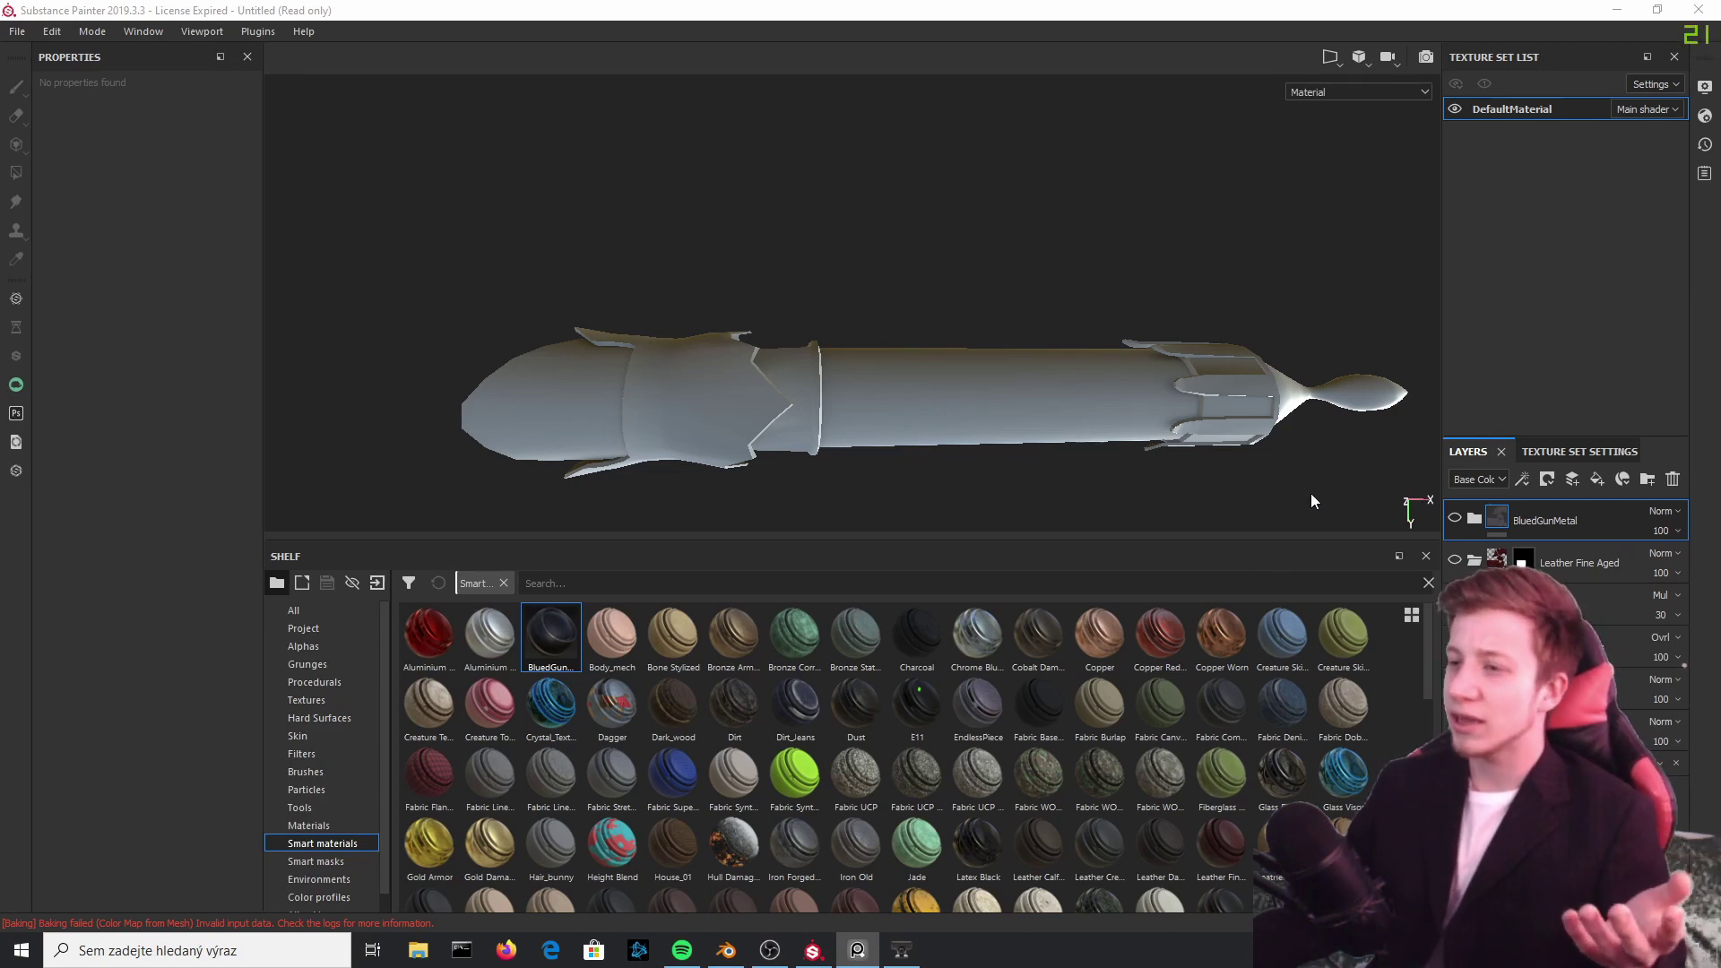
left_click(1454, 560)
left_click(1454, 561)
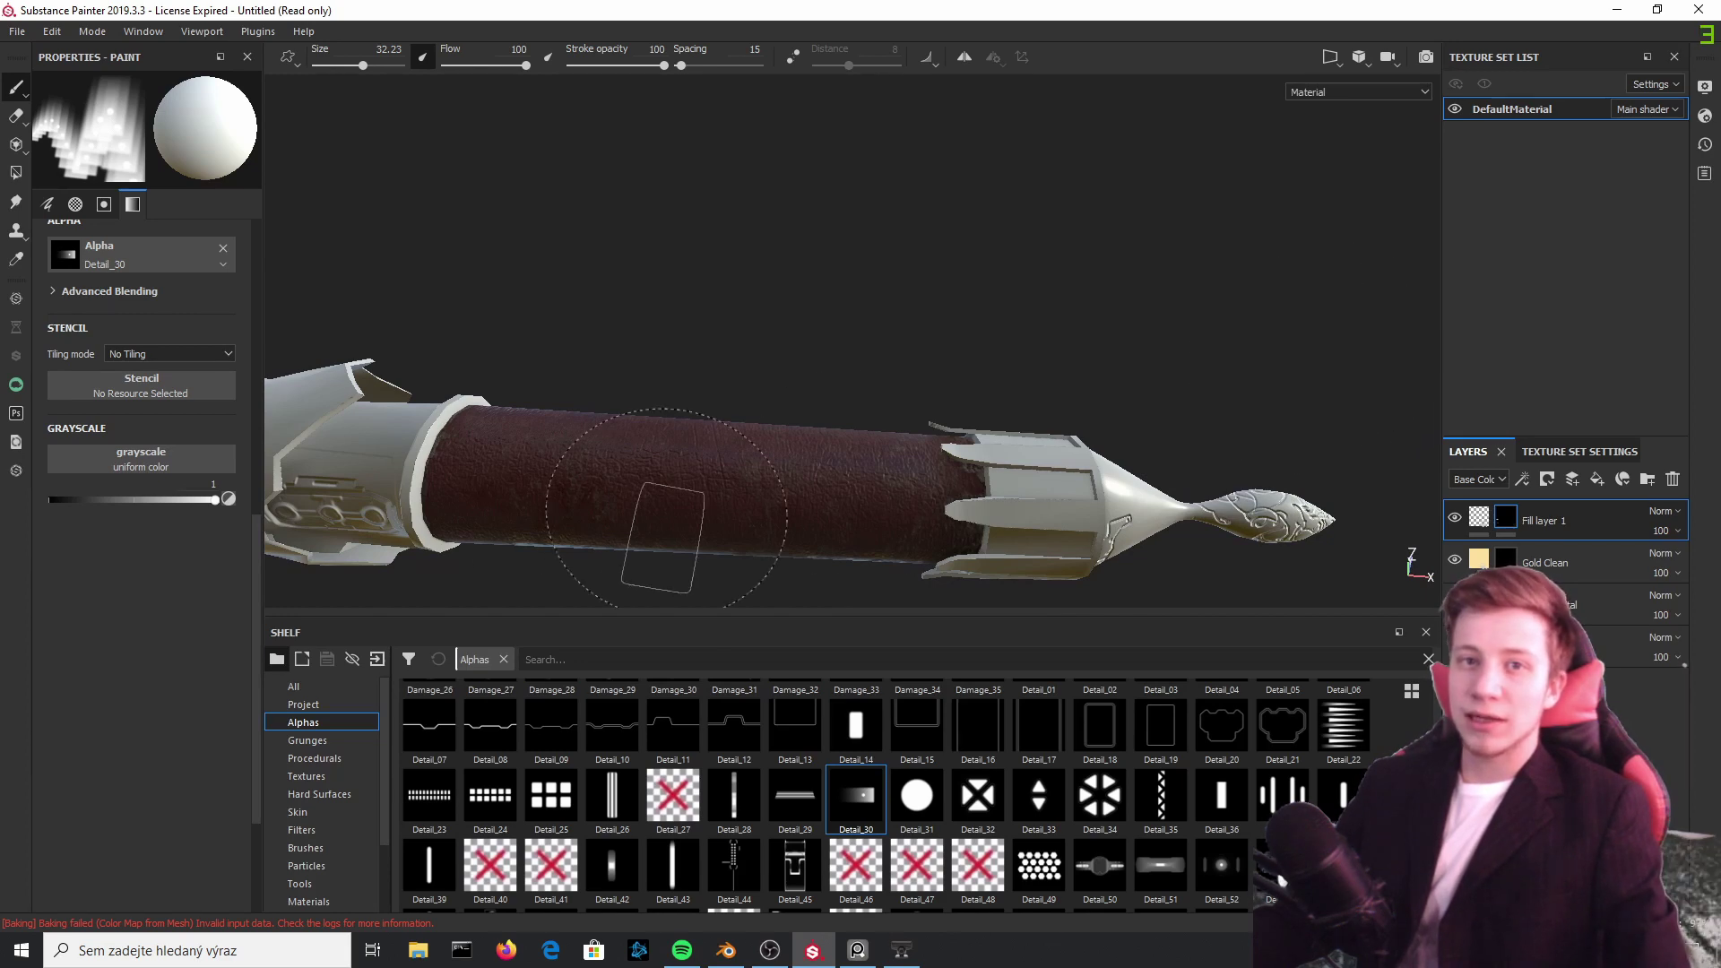
Step: Inspect the engraved panel details around the hilt, toggling Fill layer 1 to compare with and without them
middle_click_drag(774, 326, 814, 286, "alt")
left_click_drag(814, 286, 890, 557, "alt")
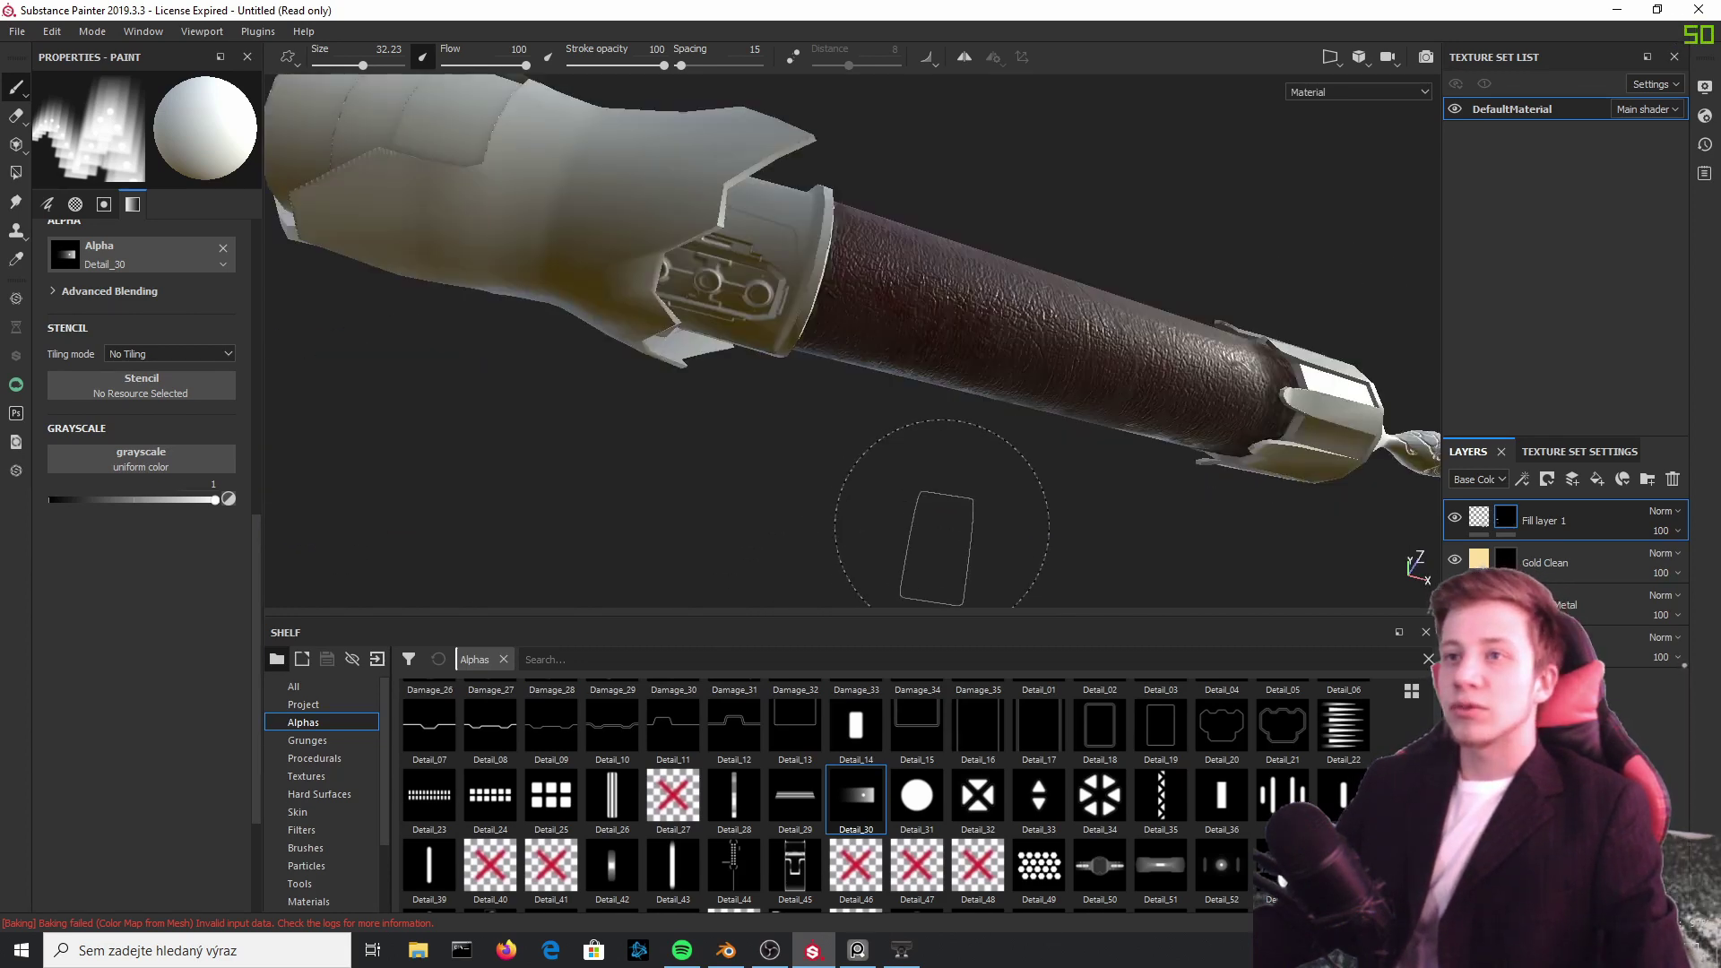
left_click_drag(1045, 185, 955, 546, "alt")
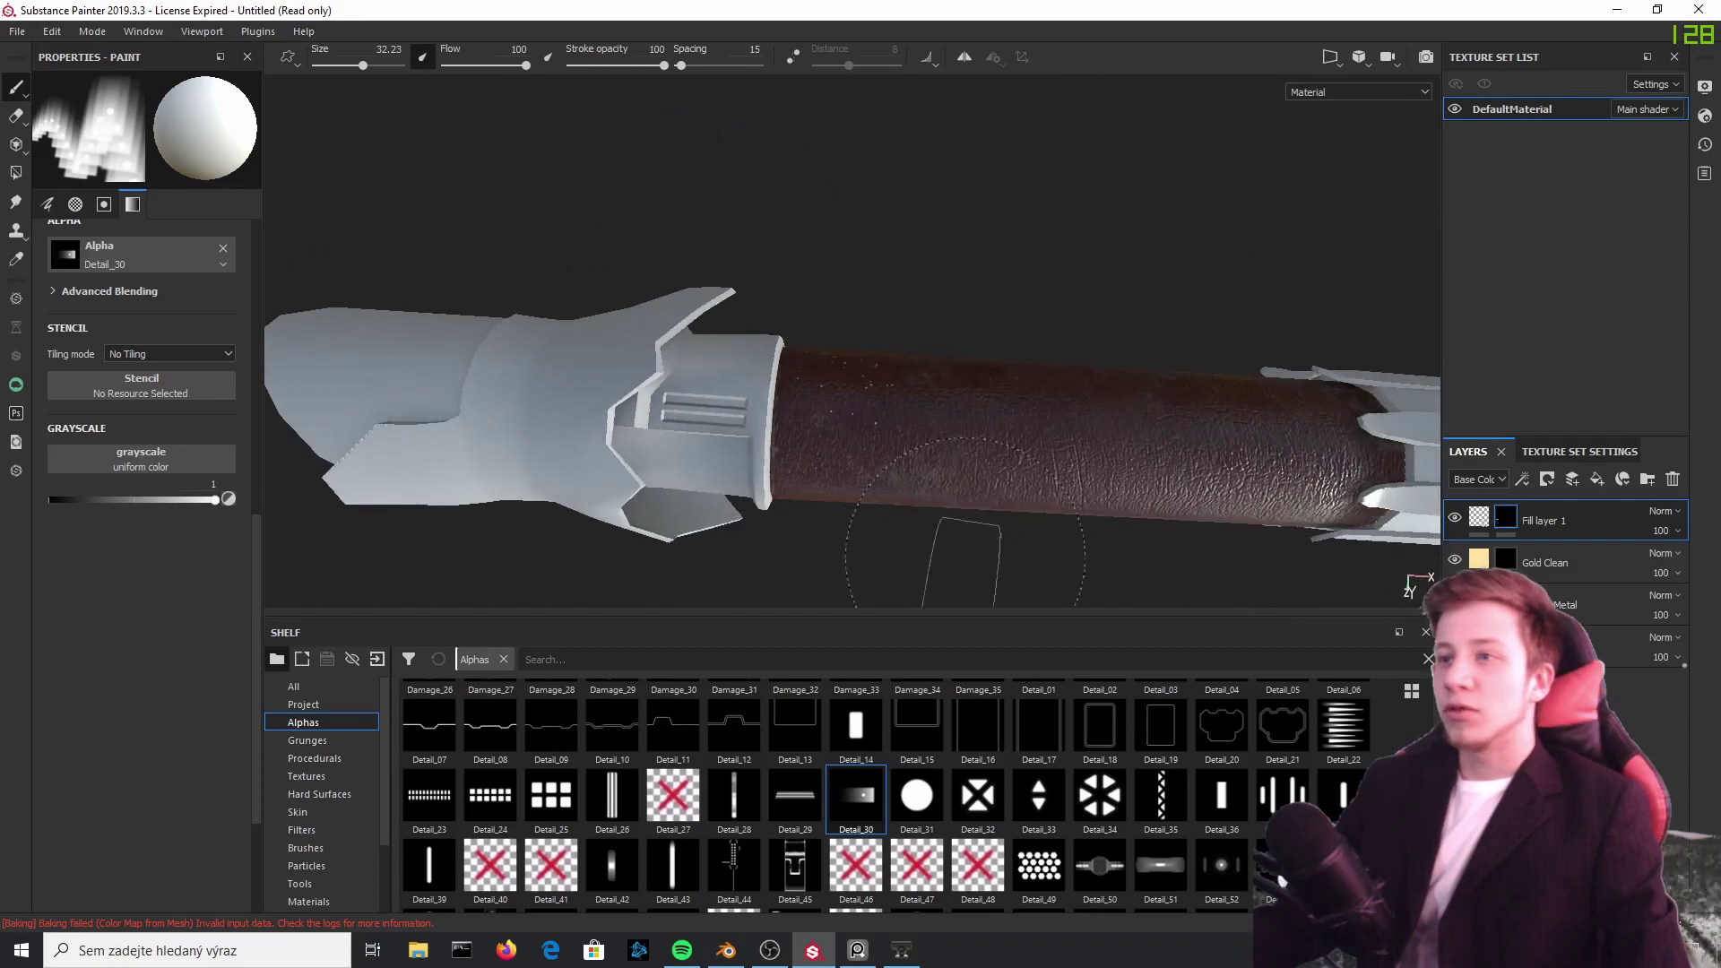
left_click(1450, 520)
left_click(1454, 517)
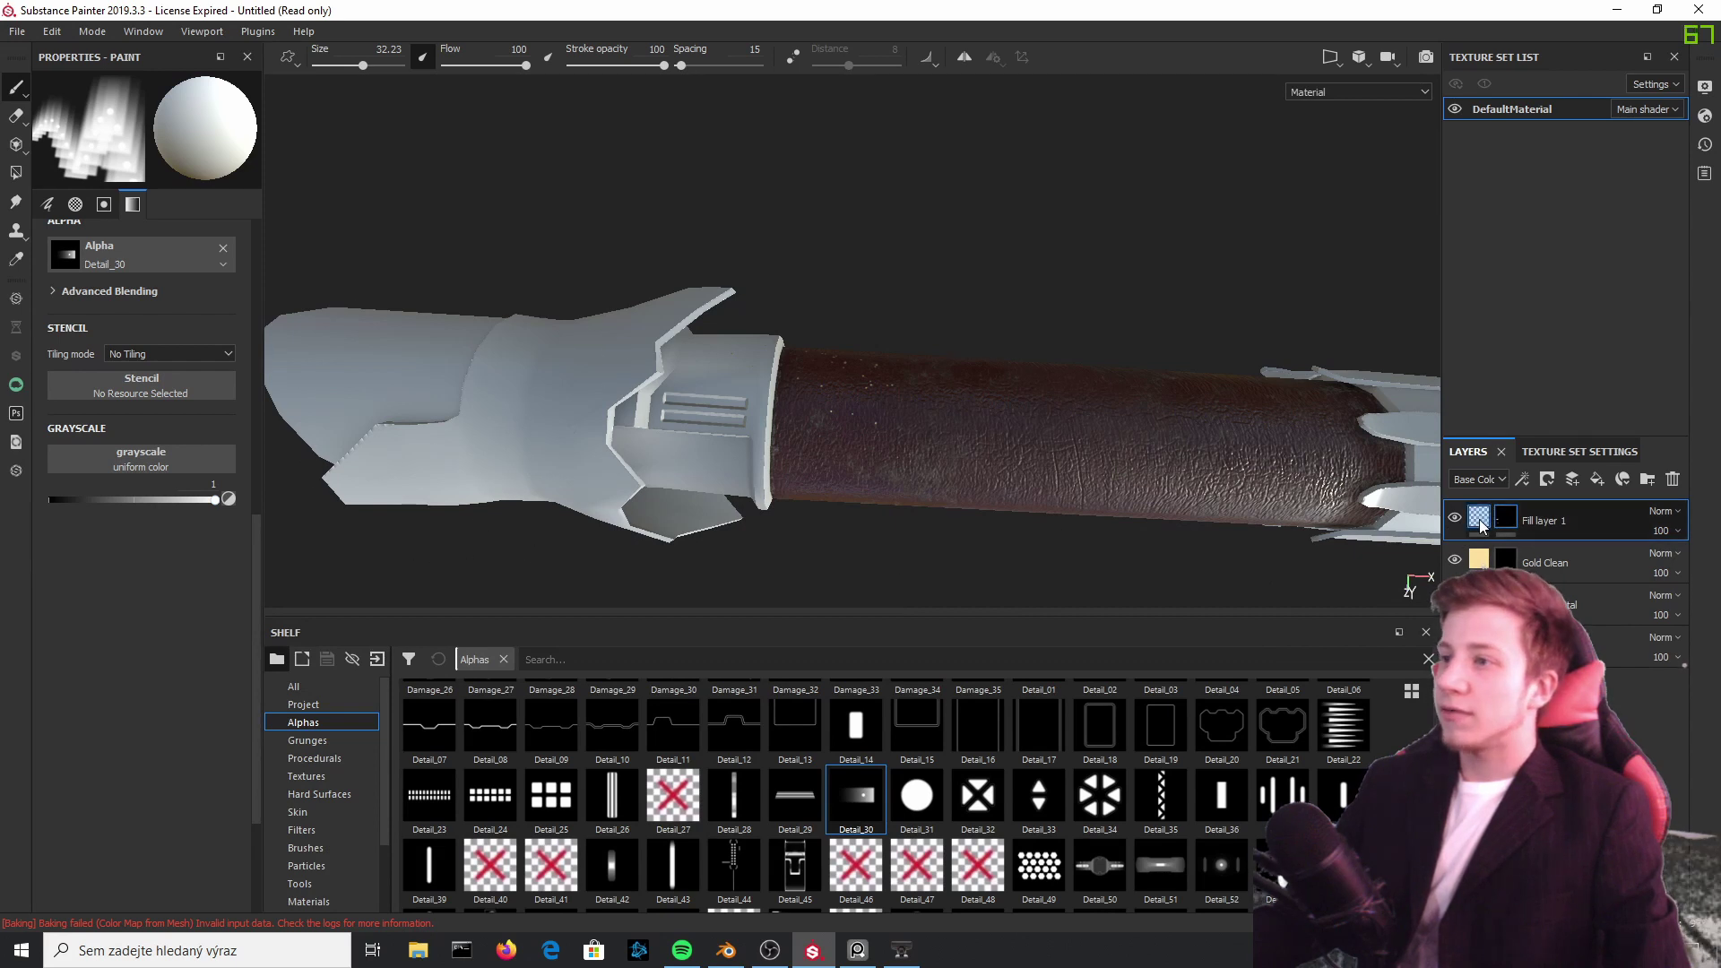
Step: Set the height value of Fill layer 1 to -1 for the engraved details
left_click(1534, 527)
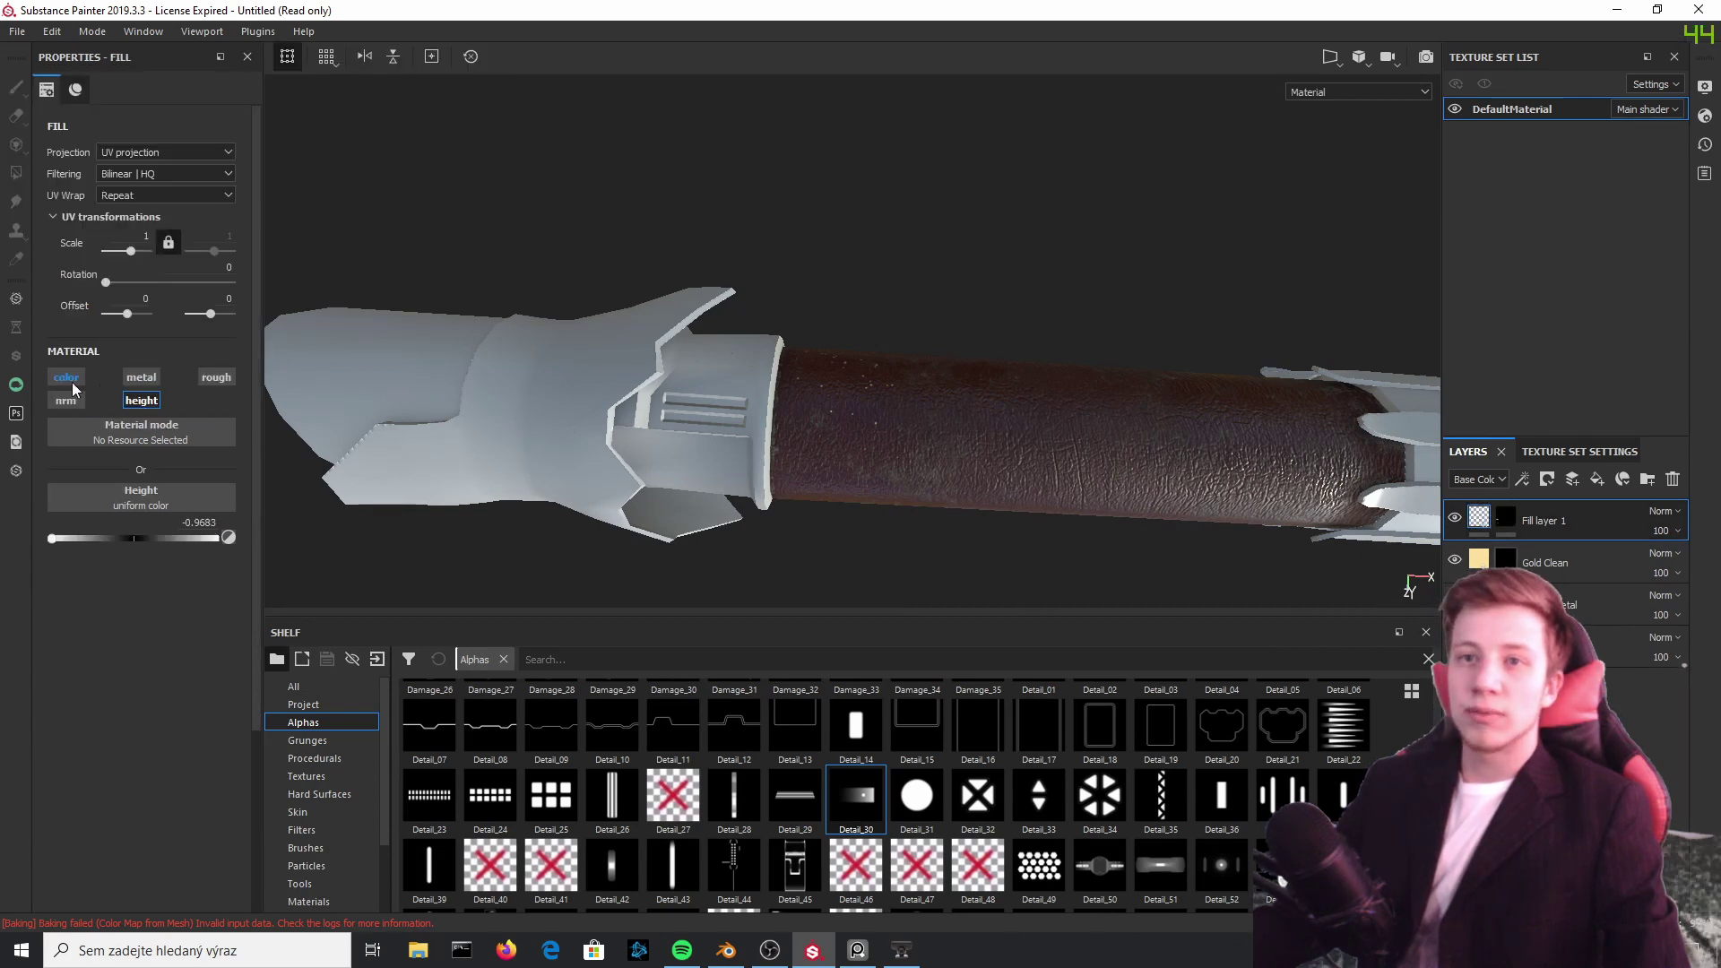
left_click_drag(88, 542, 45, 562)
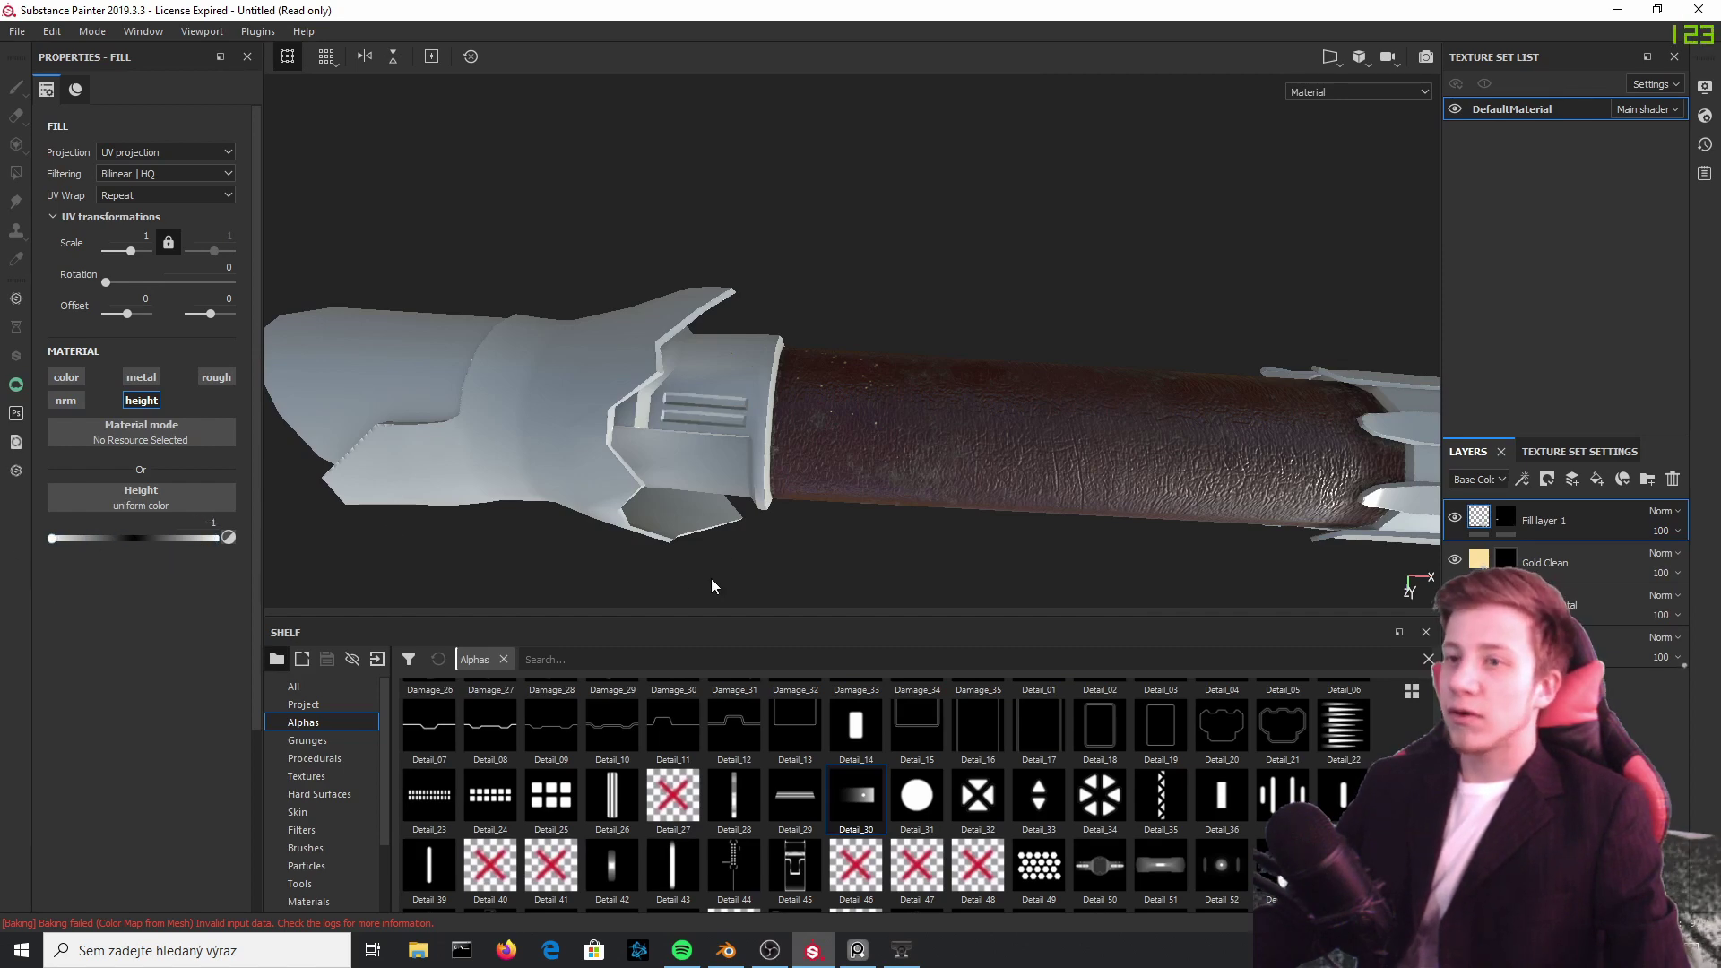
left_click_drag(814, 529, 820, 277, "alt")
middle_click_drag(1326, 438, 515, 490, "alt")
left_click_drag(1048, 480, 1112, 396, "alt")
mouse_move(50, 538)
left_mouse_down()
mouse_move(233, 536)
mouse_move(45, 538)
left_mouse_up()
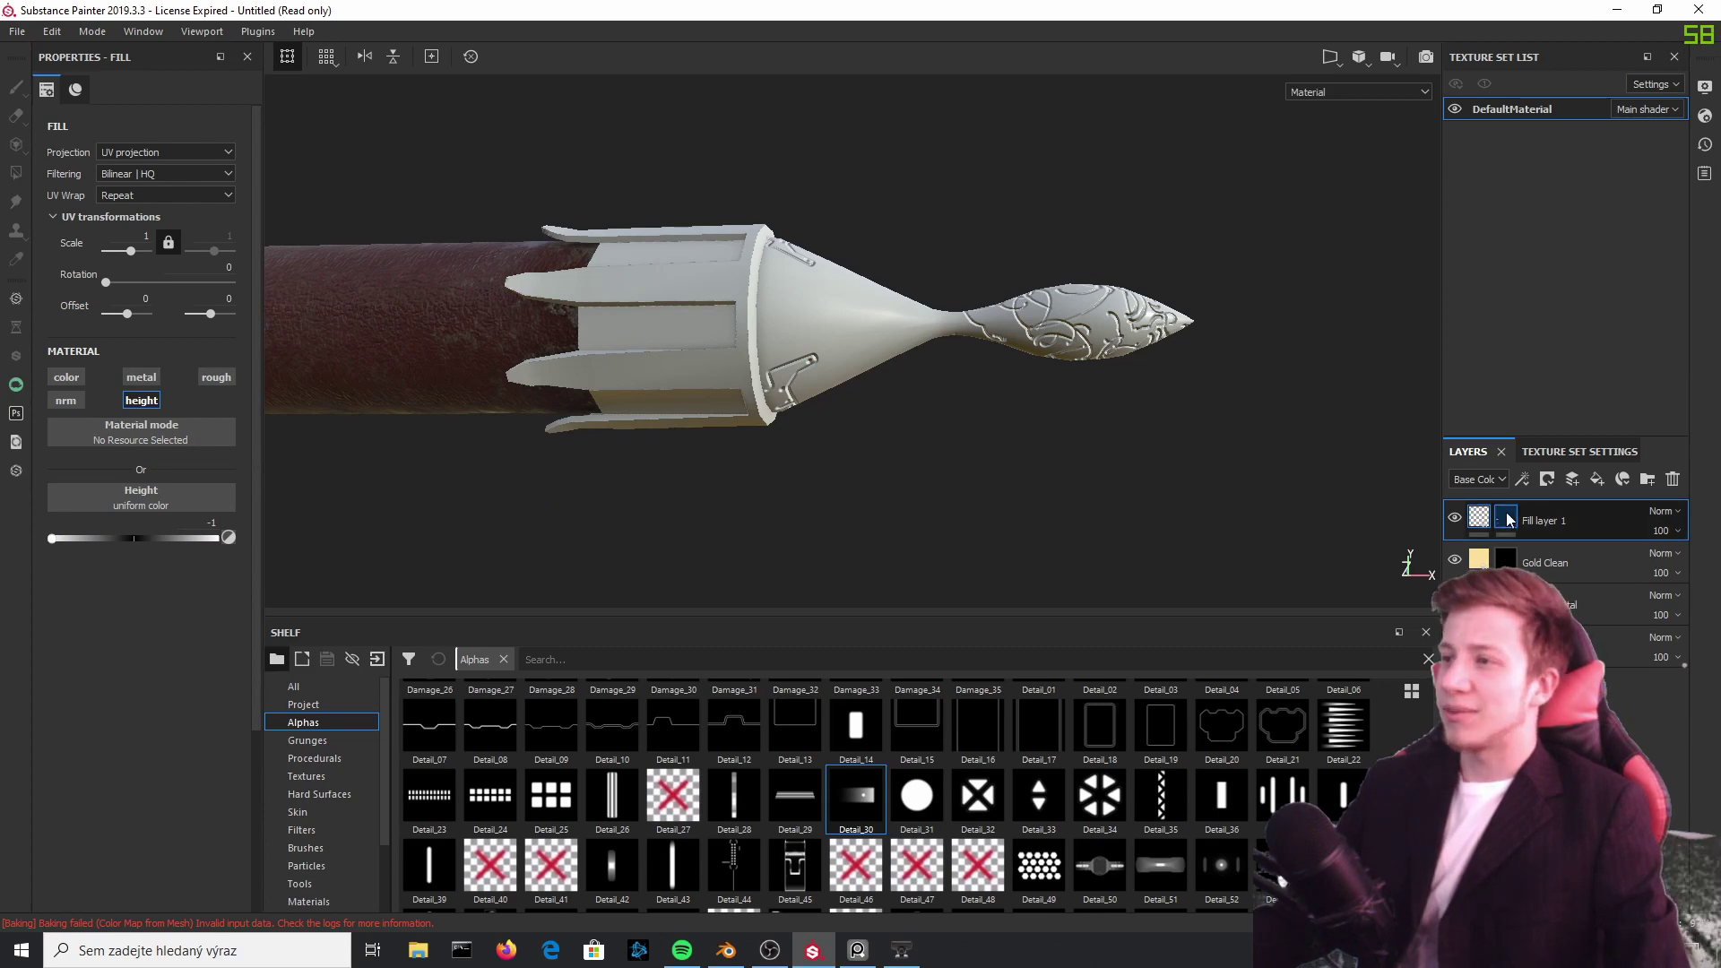
Step: Raise the Dirt Level to 1 in the Dirt generator masking the leather grip's dirt
left_click_drag(1008, 488, 529, 475, "alt")
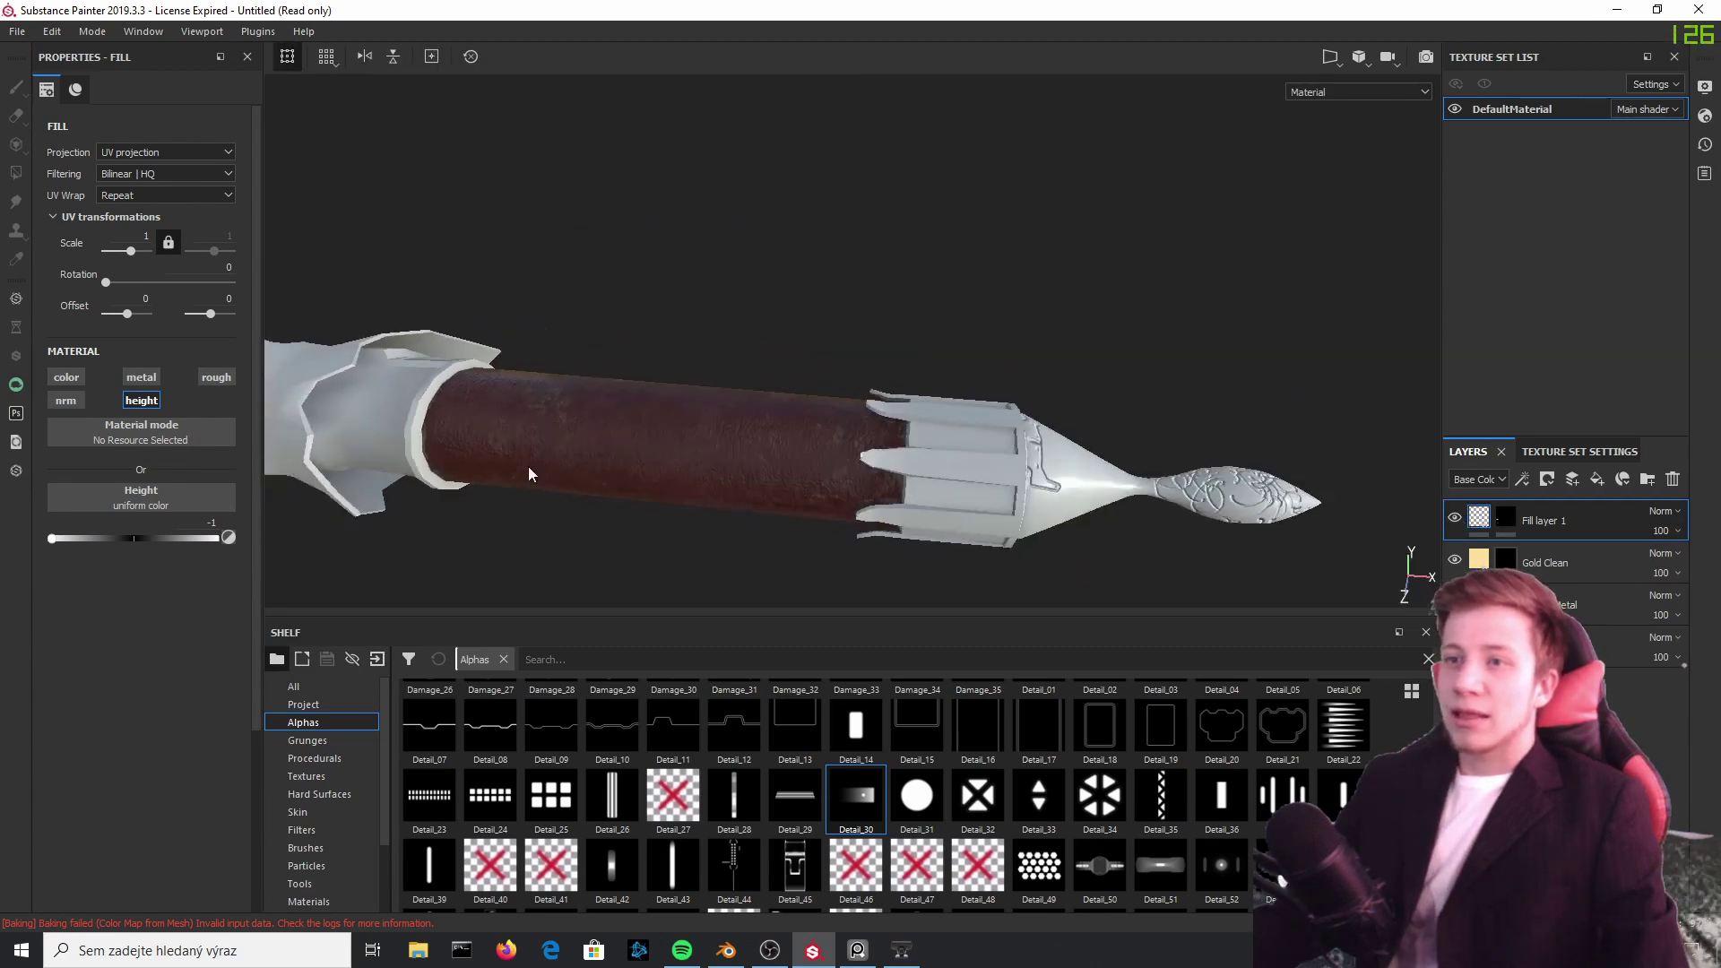
scroll(529, 466, "up", 3)
middle_click_drag(691, 535, 764, 462, "alt")
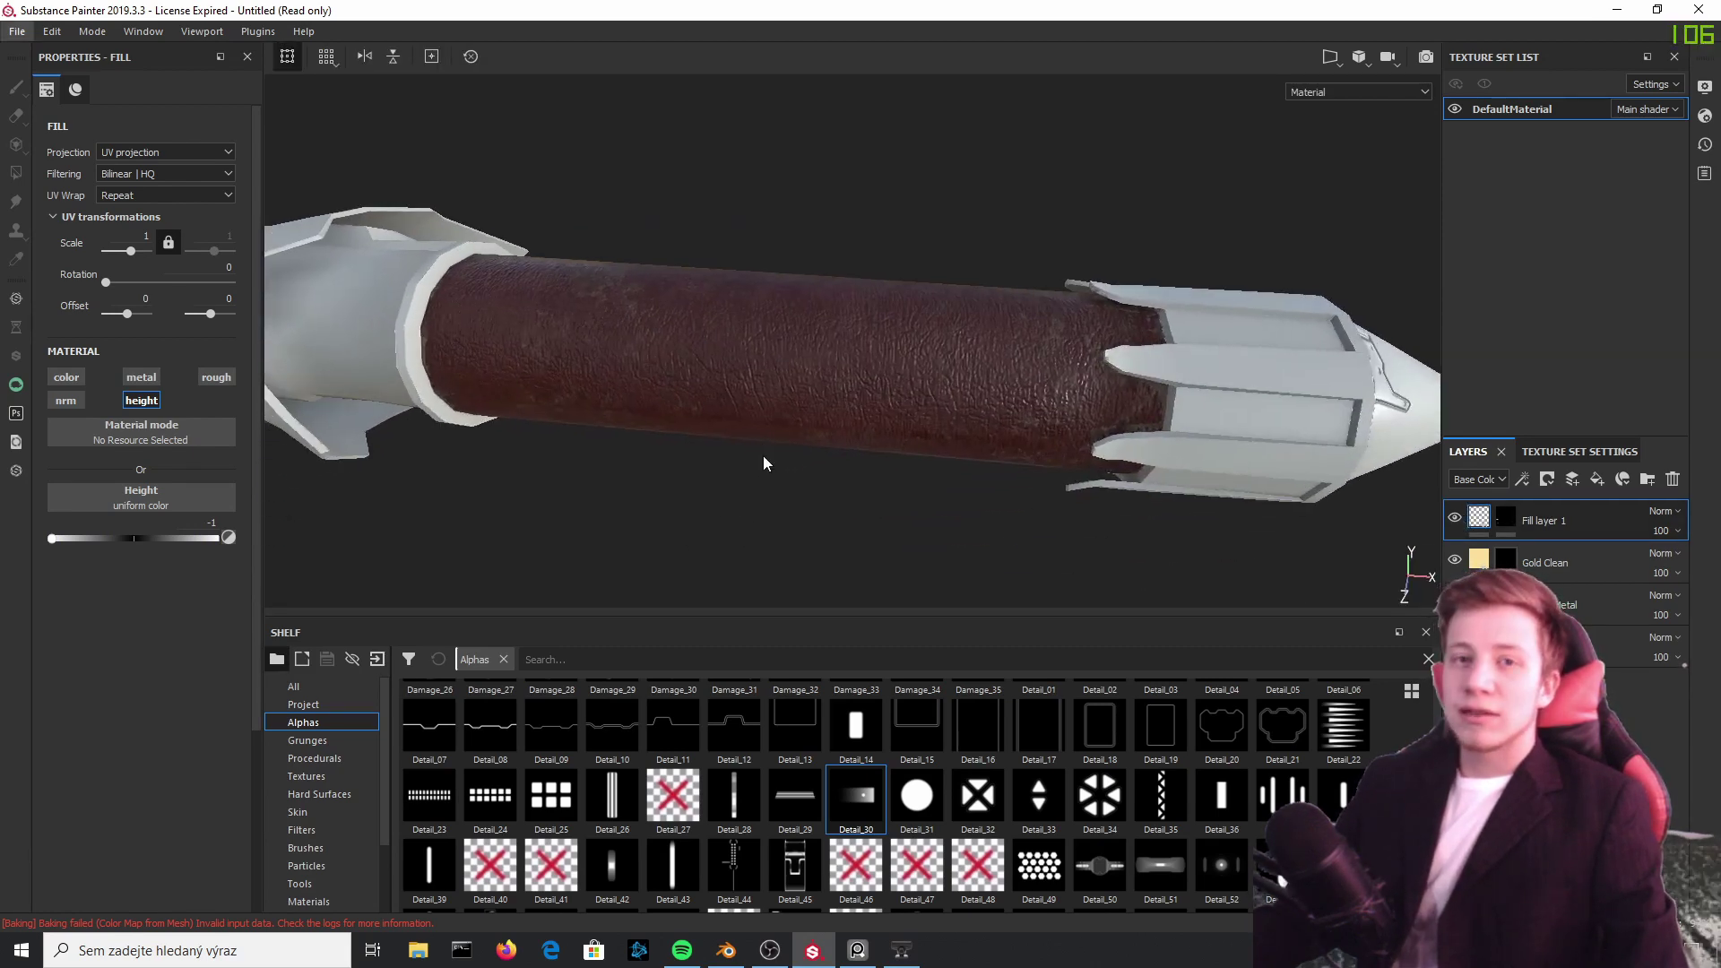
left_click(1554, 647)
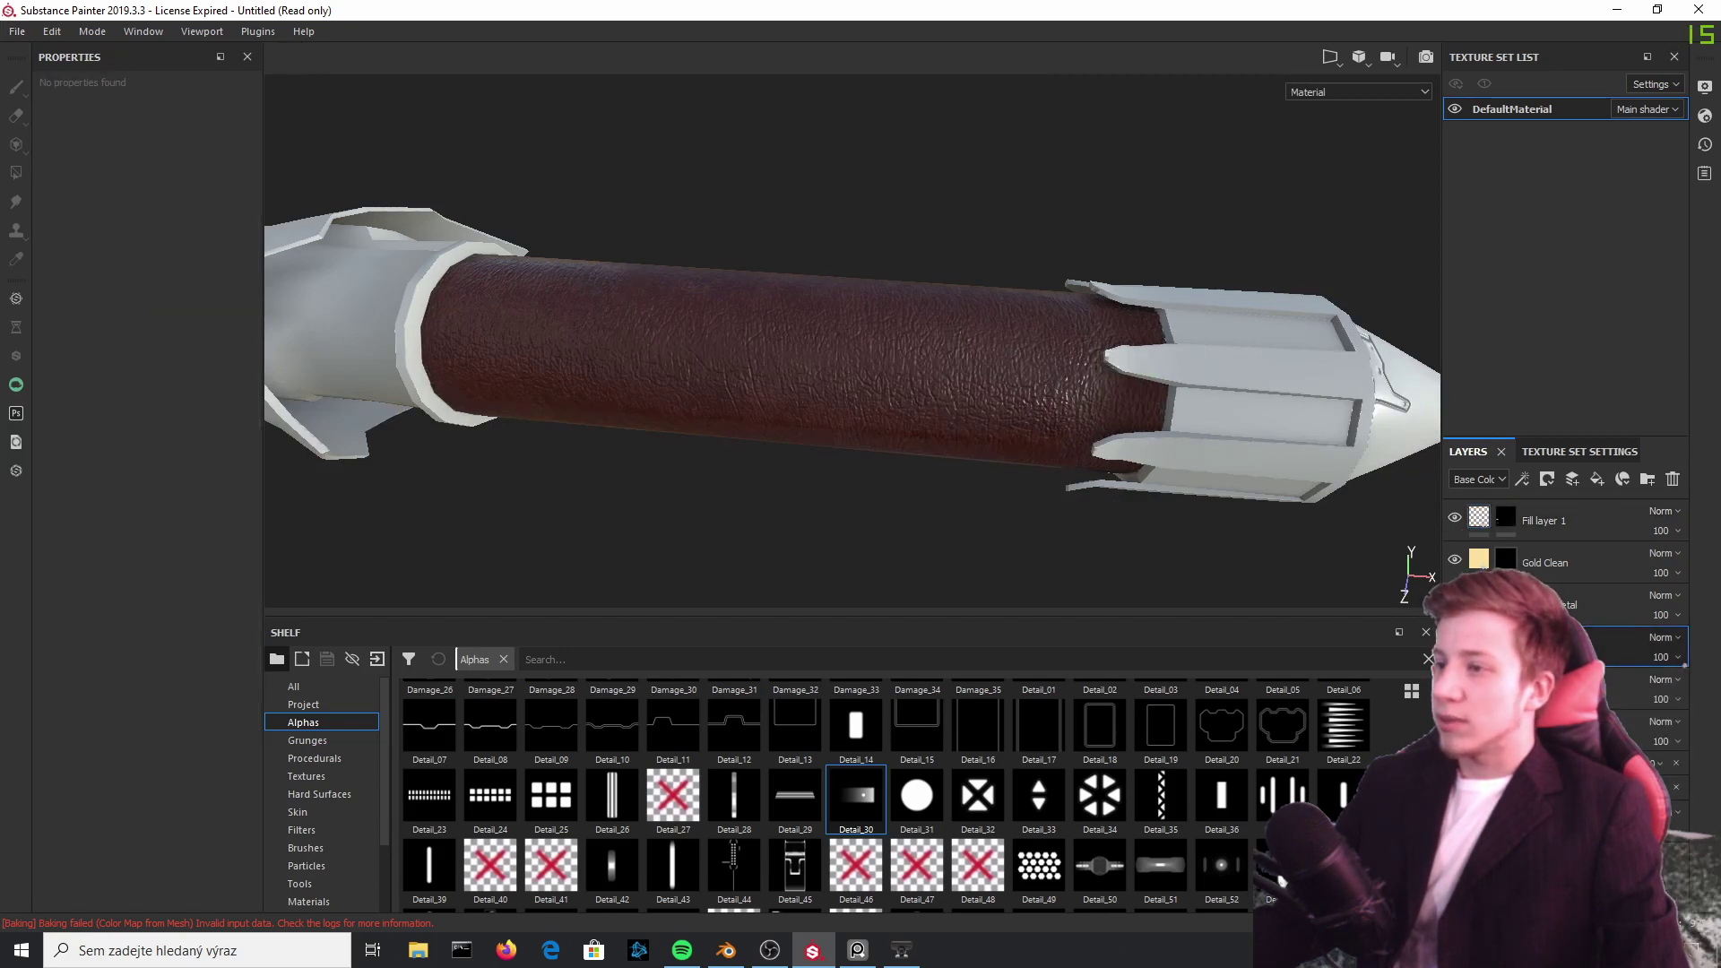
left_click(1524, 820)
mouse_move(777, 557)
left_mouse_down("alt")
mouse_move(845, 603)
mouse_move(921, 353)
mouse_move(932, 376)
left_mouse_up("alt")
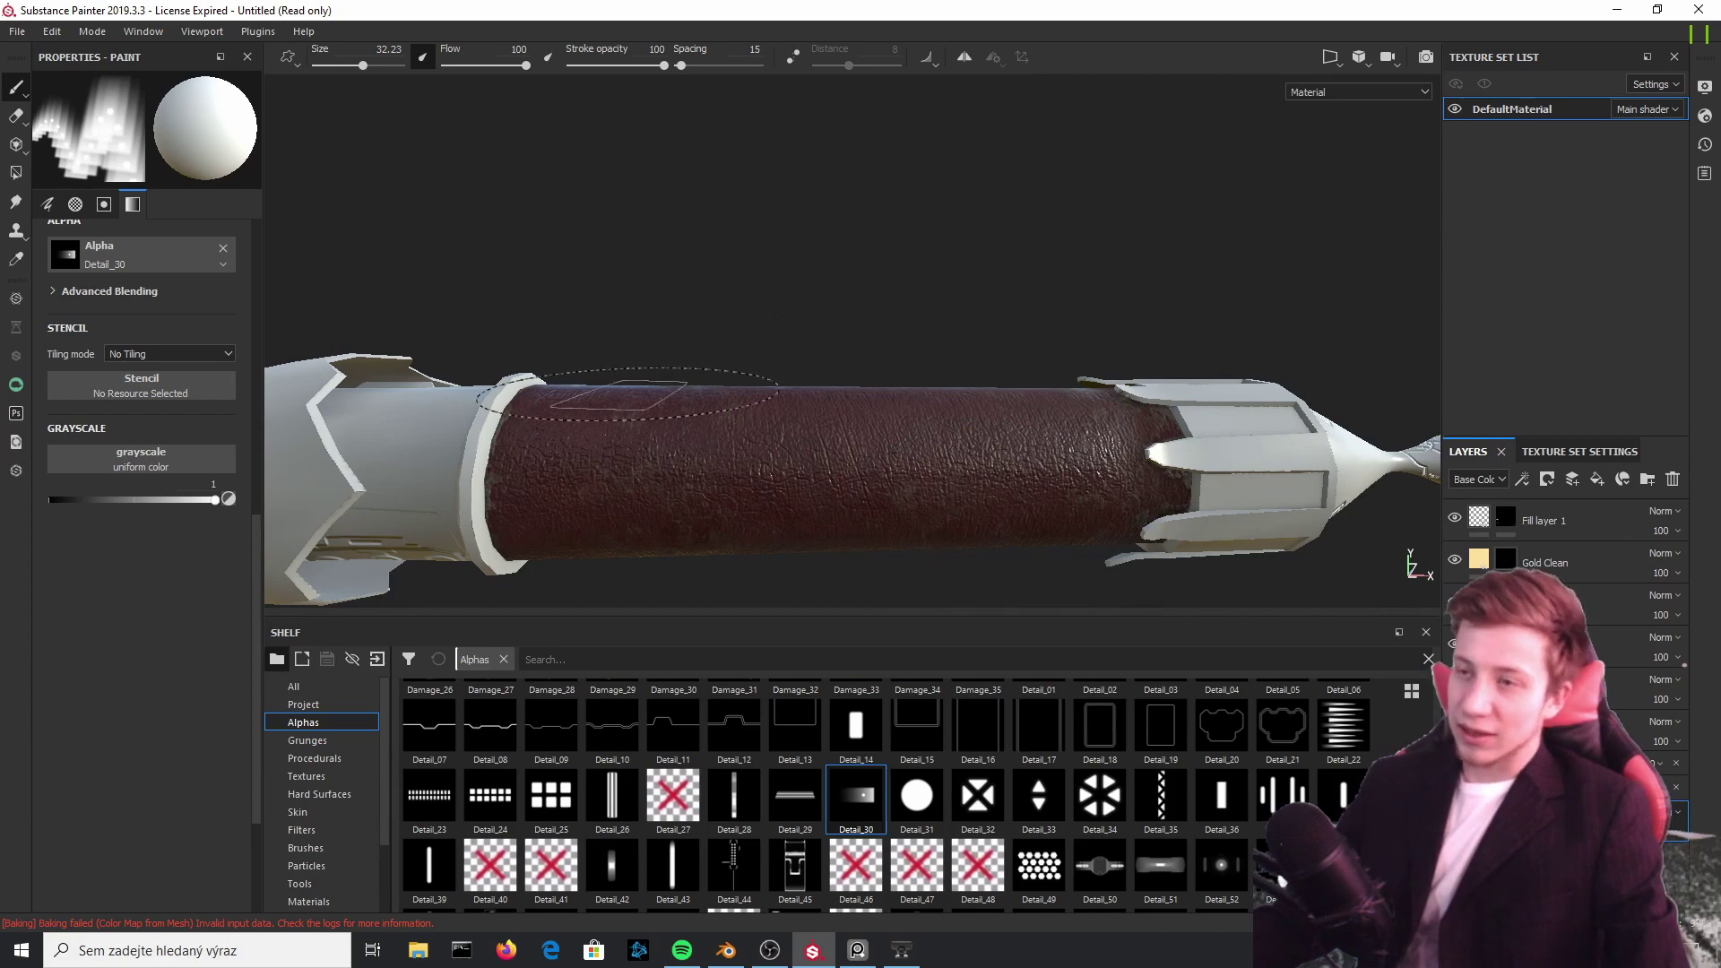
mouse_move(867, 232)
left_mouse_down("alt")
mouse_move(867, 439)
mouse_move(839, 307)
left_mouse_up("alt")
middle_click_drag(839, 306, 1076, 210, "alt")
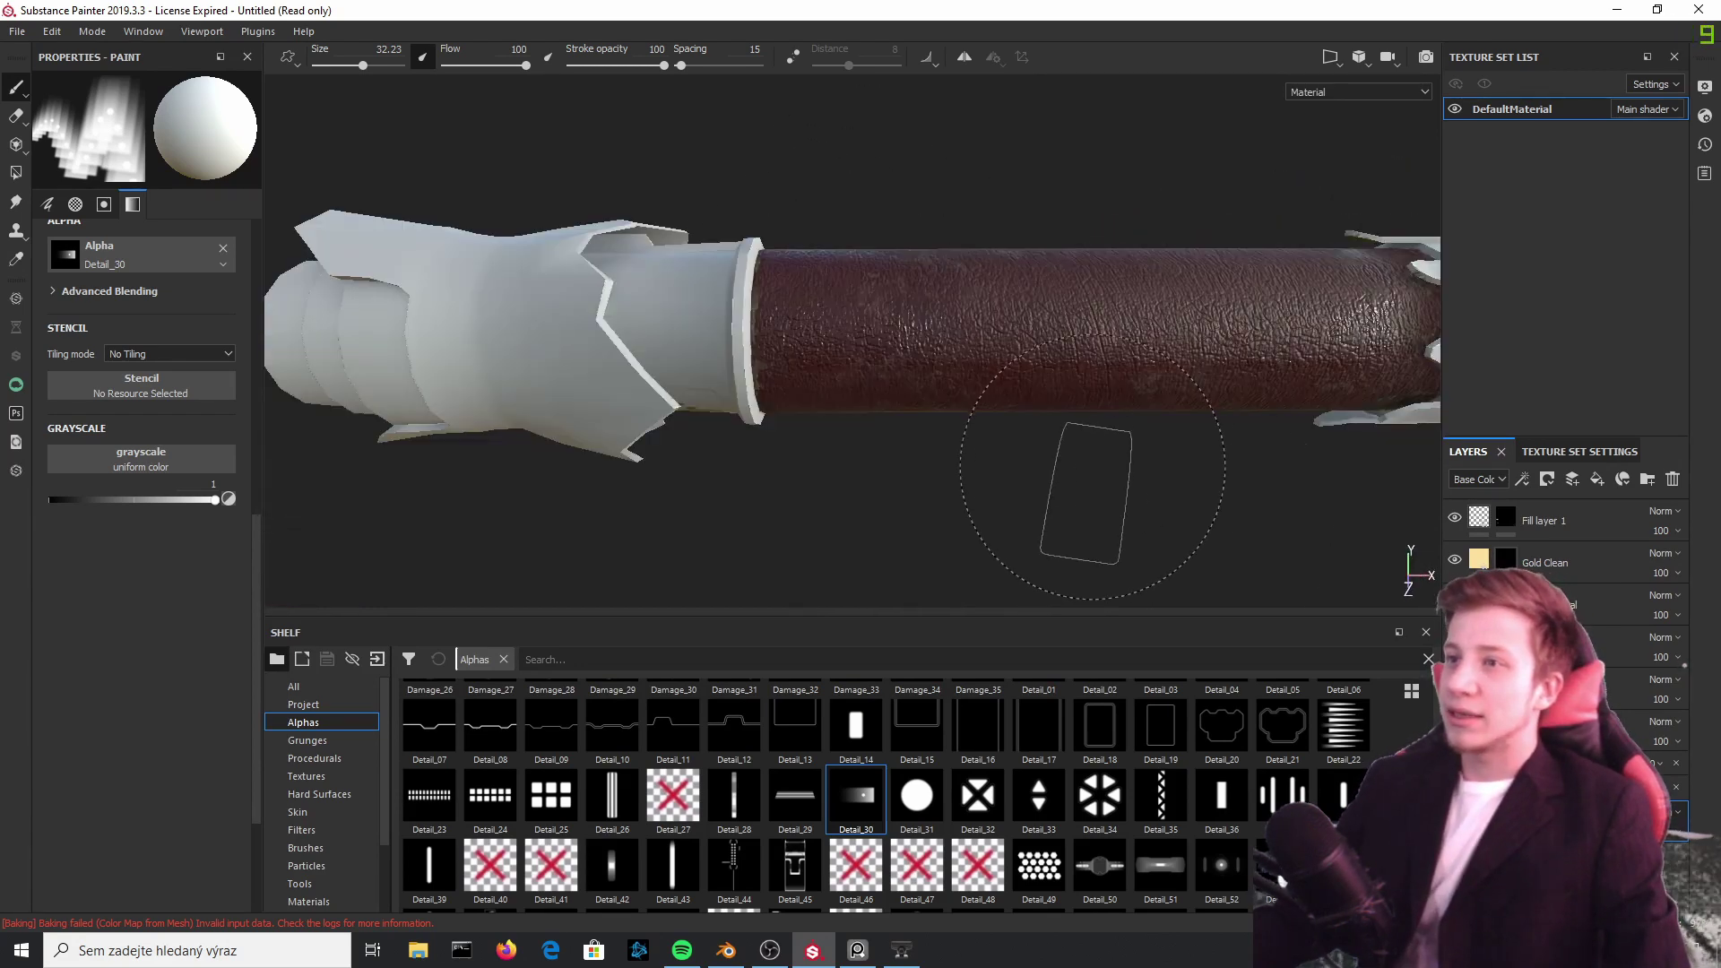
middle_click_drag(1090, 466, 1007, 525, "alt")
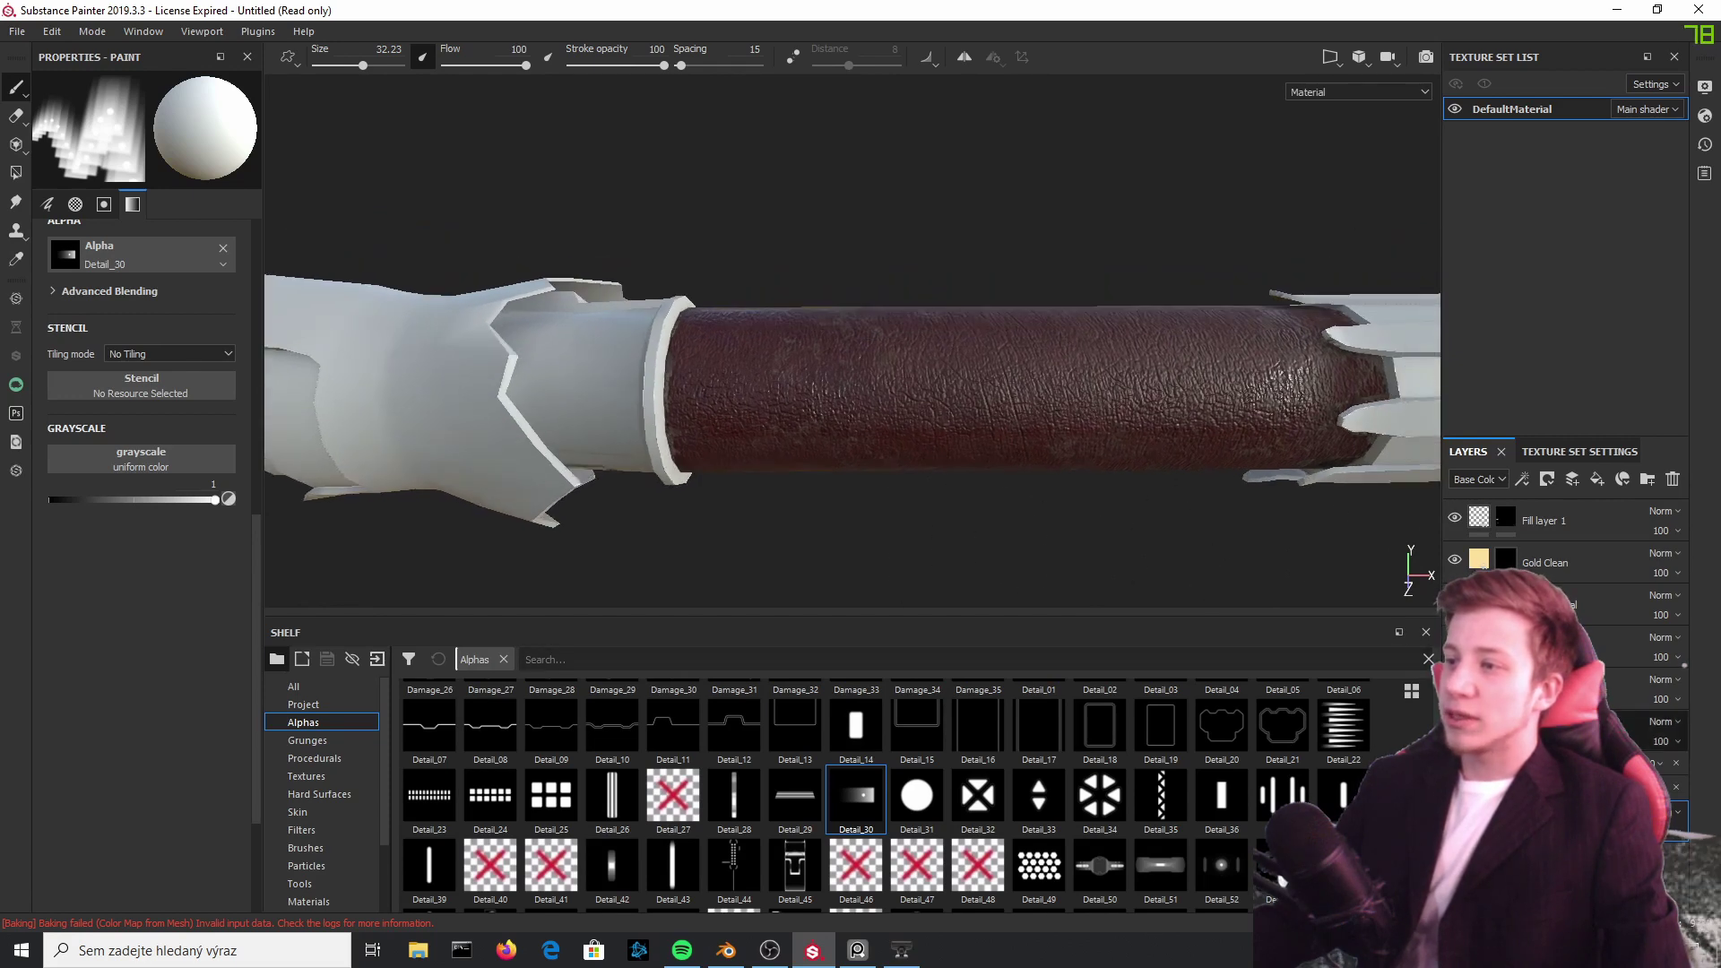
left_click(1559, 787)
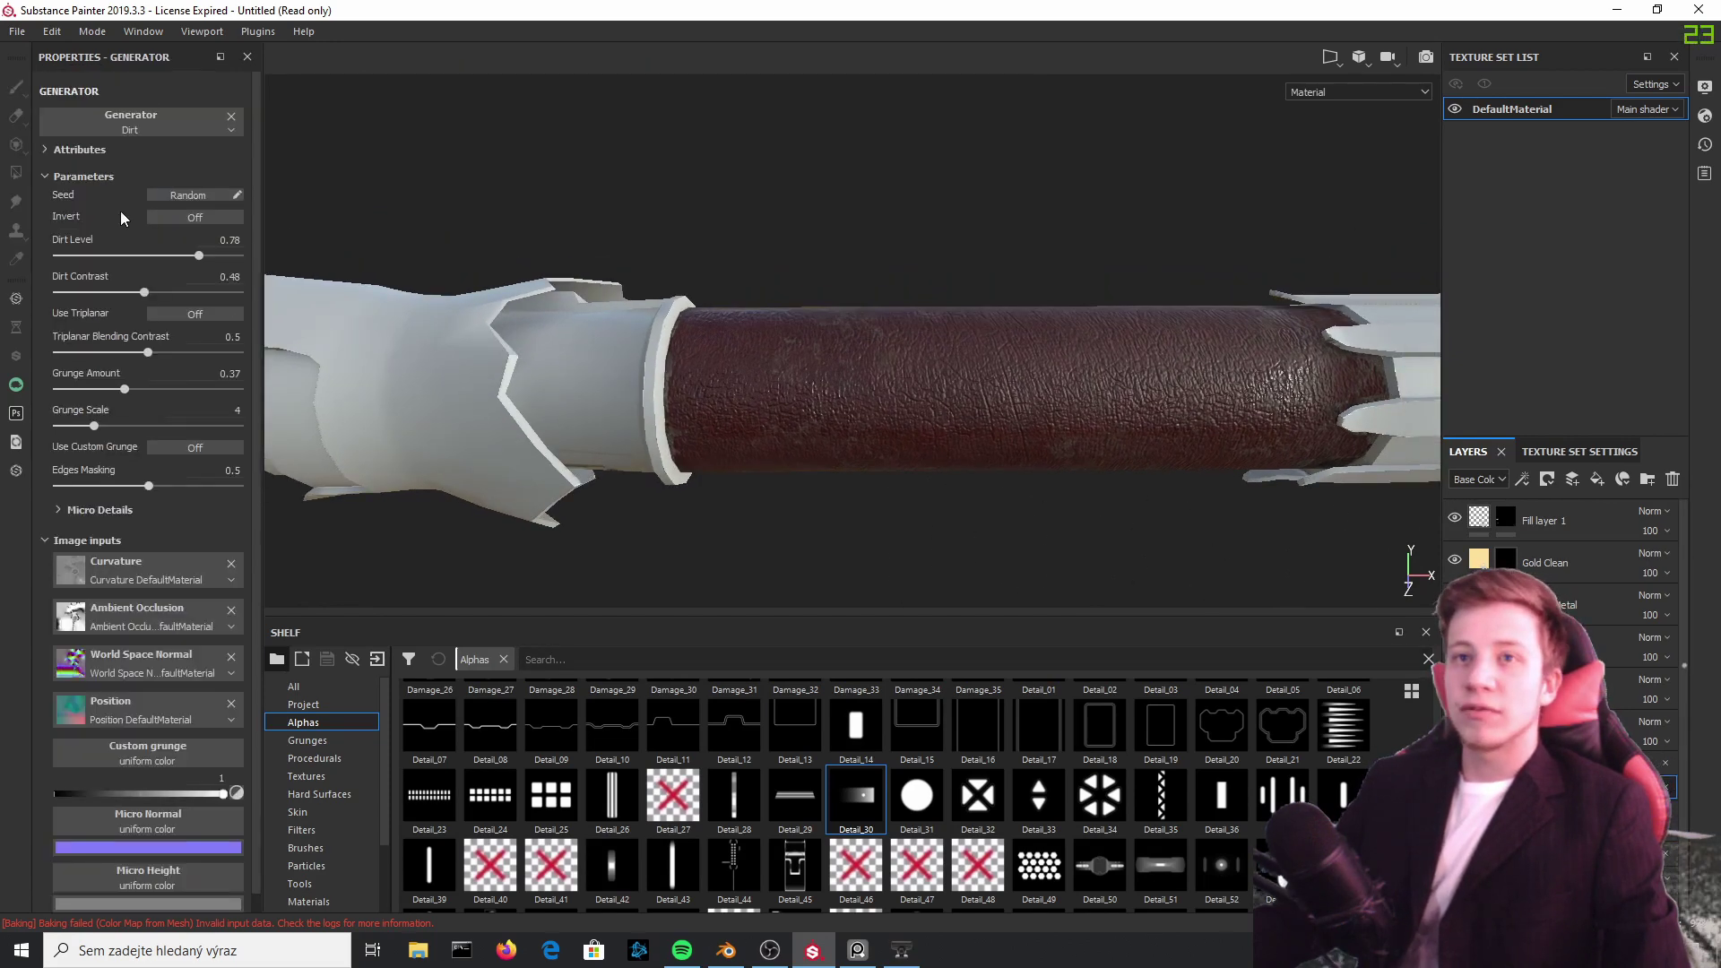
left_click_drag(199, 255, 269, 251)
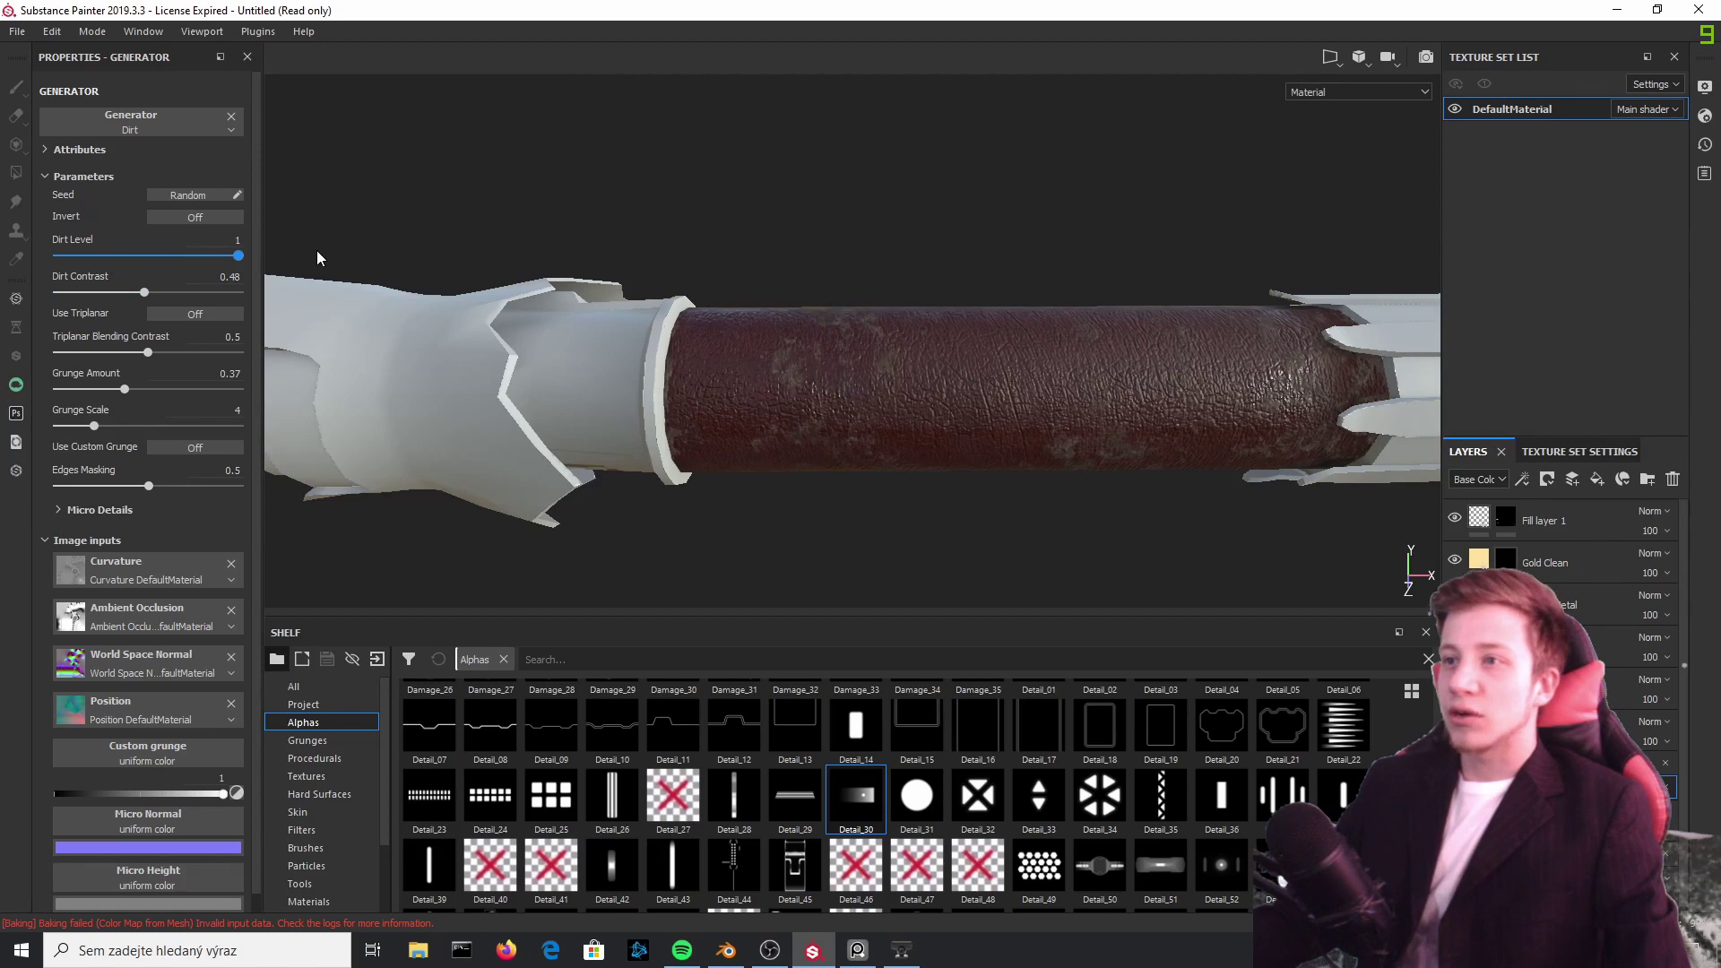
Step: Undo the last Dirt Level change in the Dirt generator
key("ctrl")
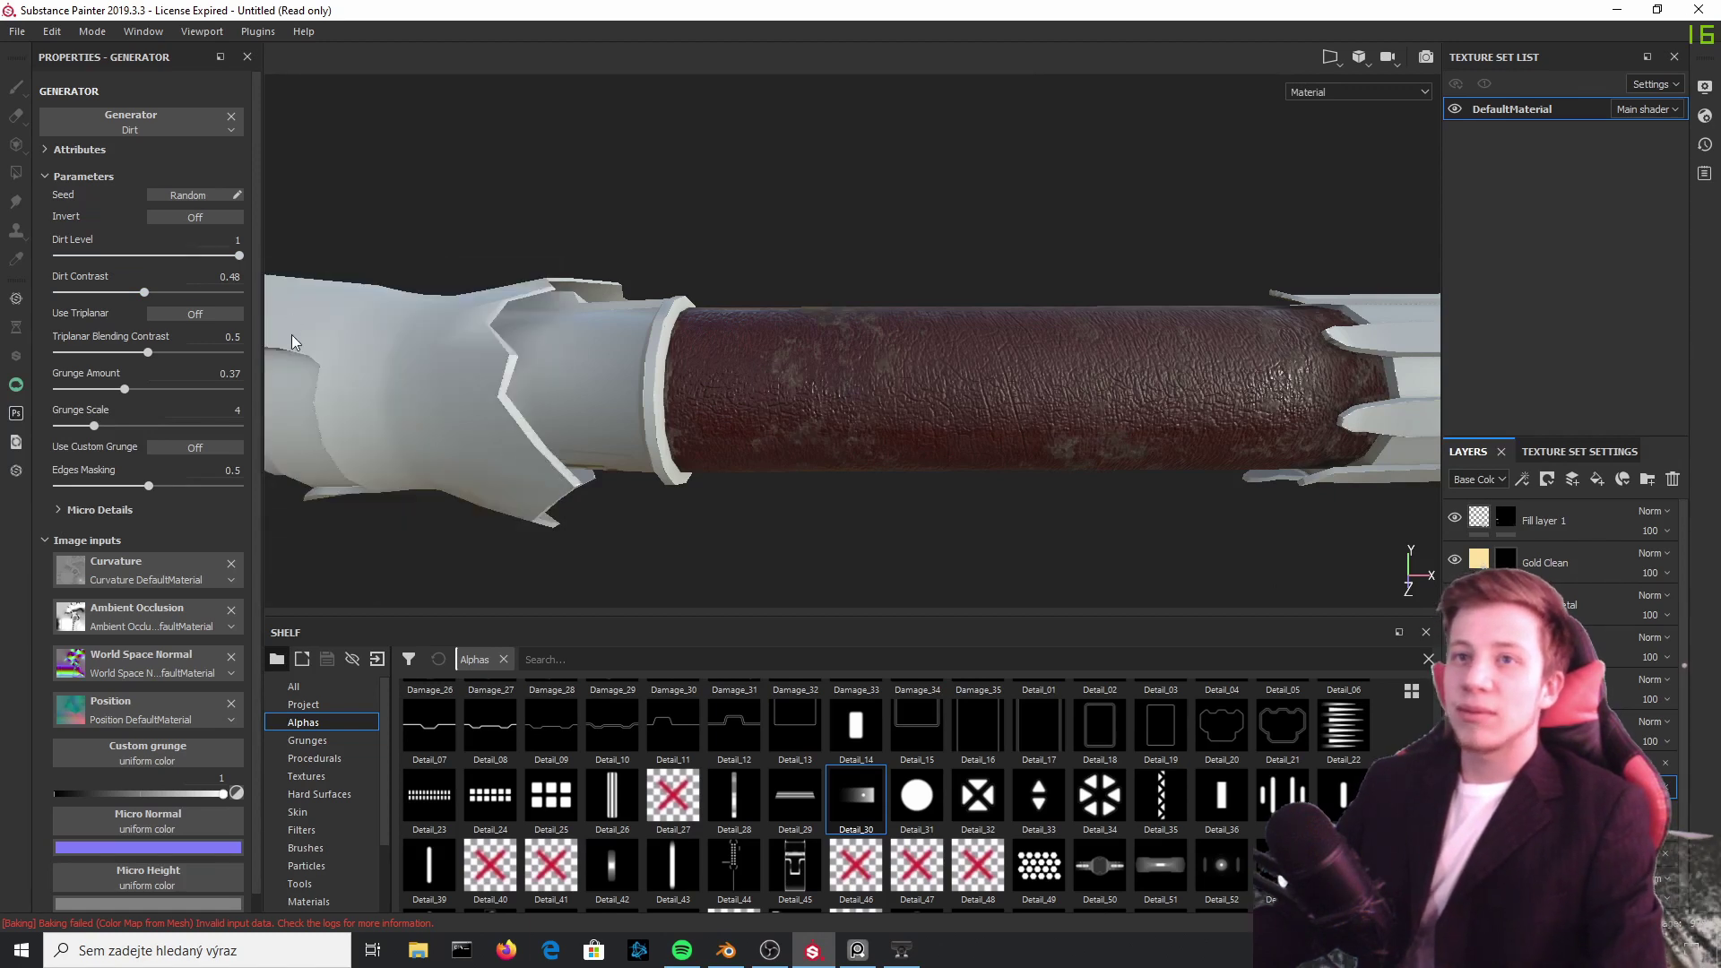
key("ctrl+z")
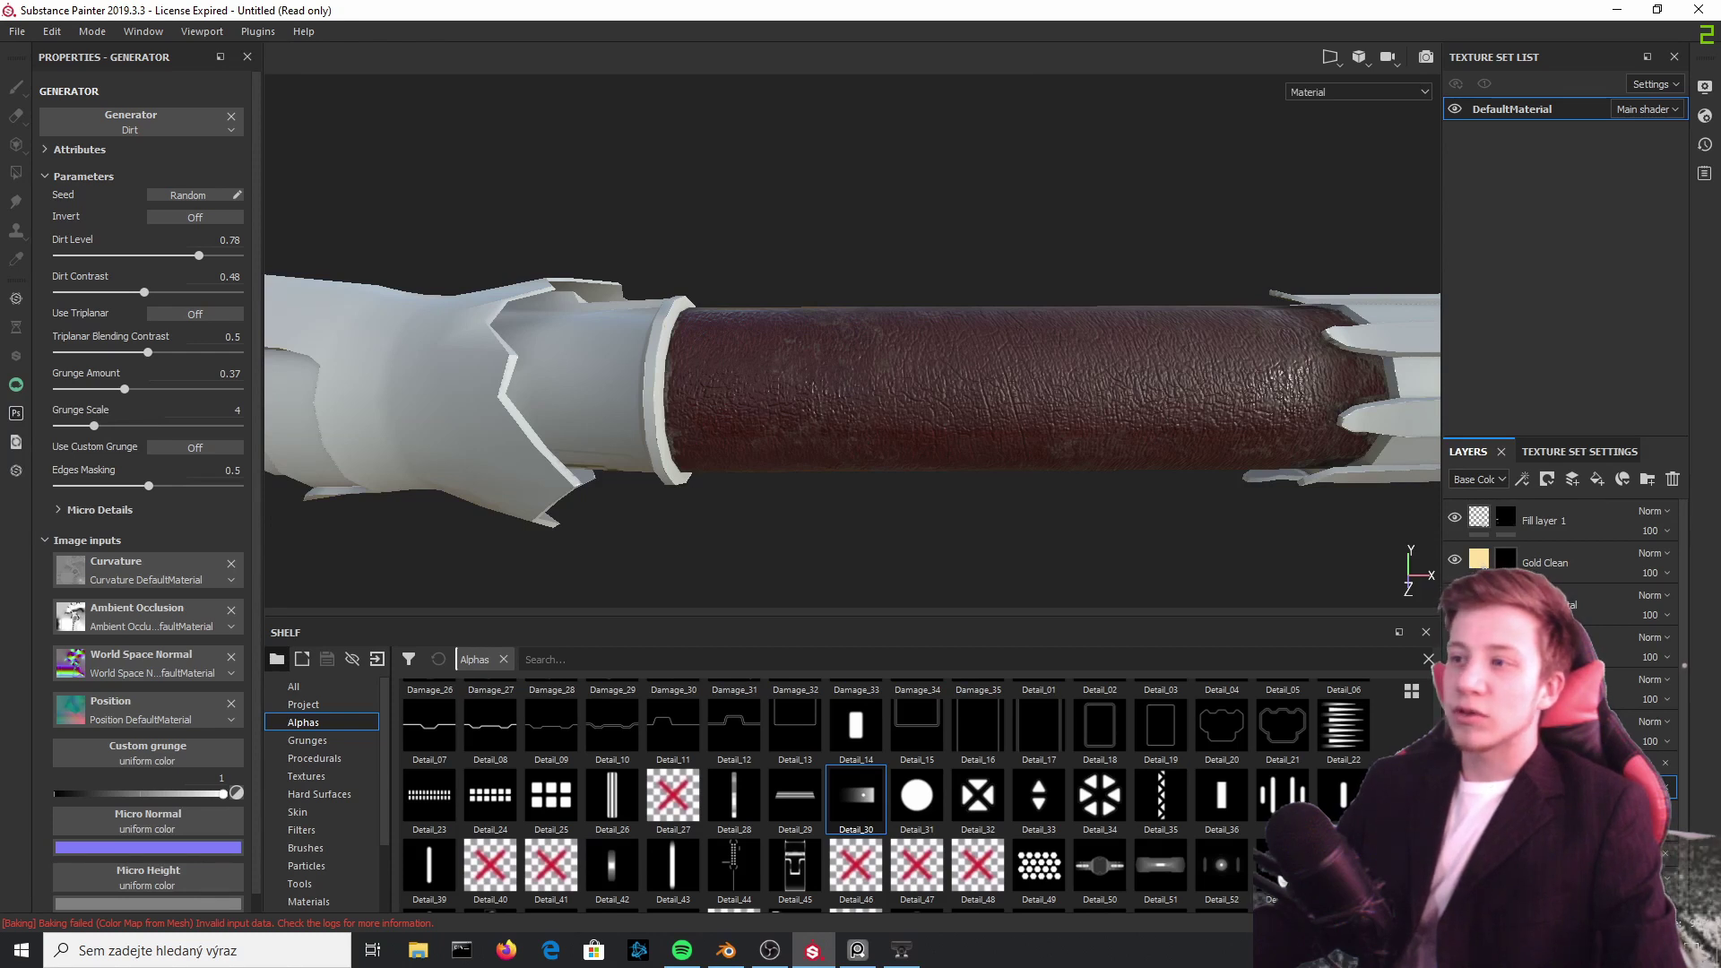
Step: Search the alphas for "dirt" and set the mask paint brush's alpha to Dirt Stain large for the leather grip
left_click(1560, 763)
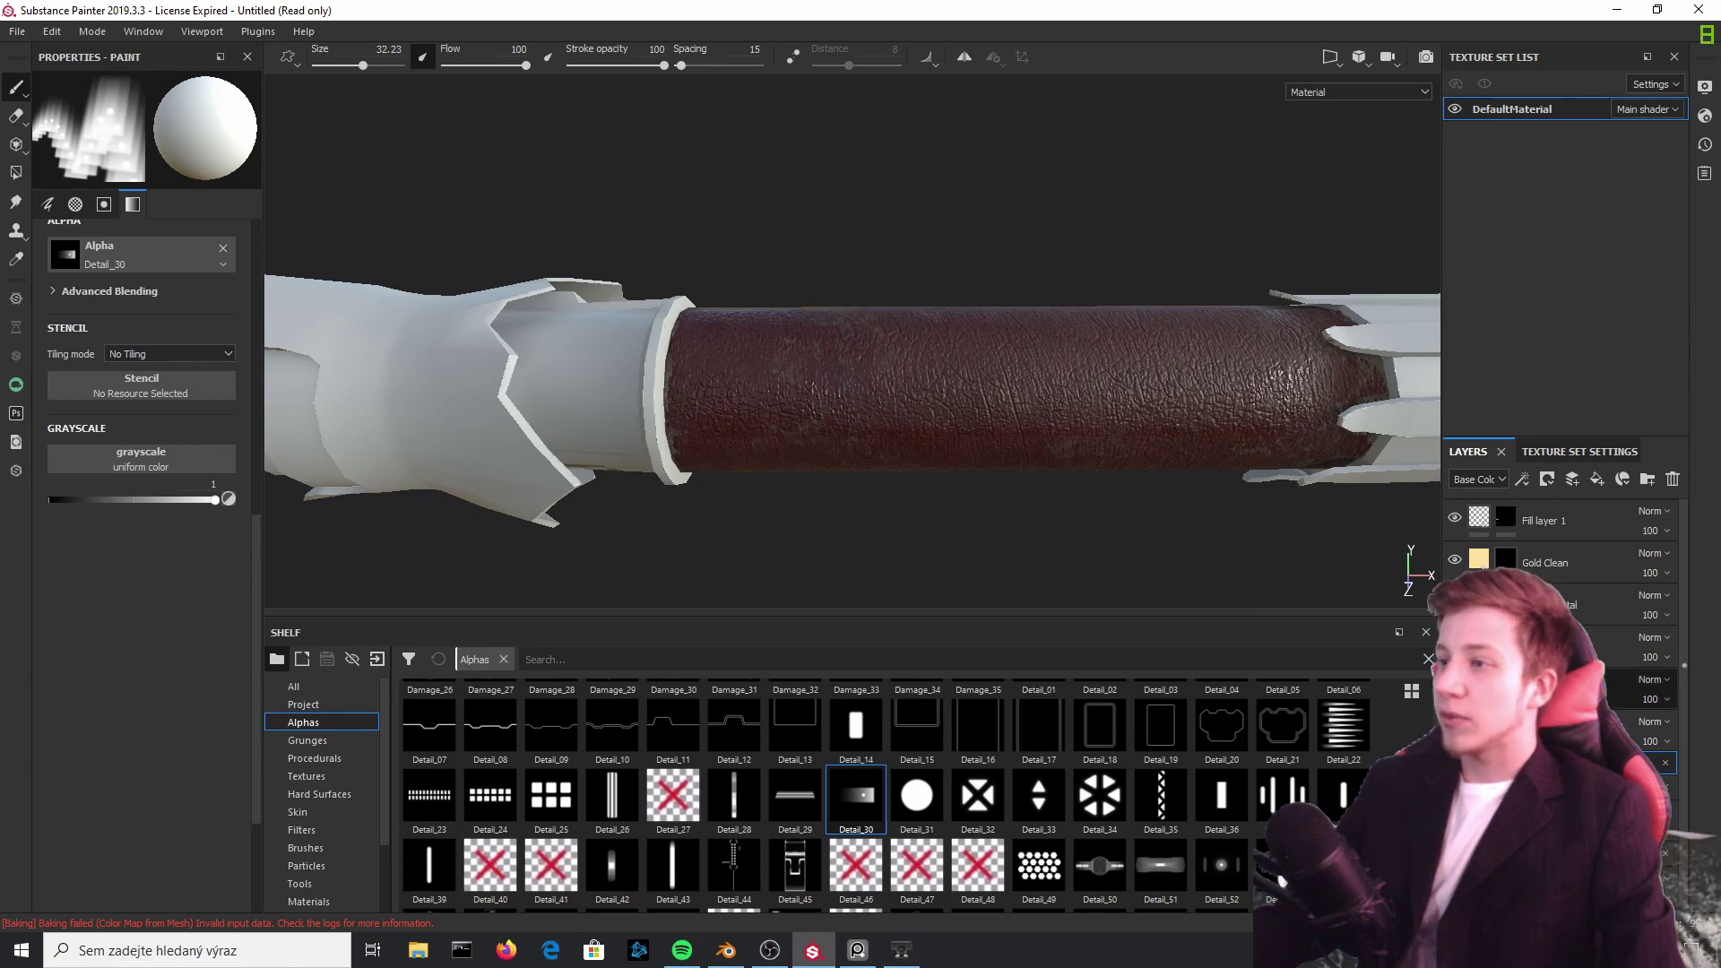
left_click(313, 758)
left_click(309, 775)
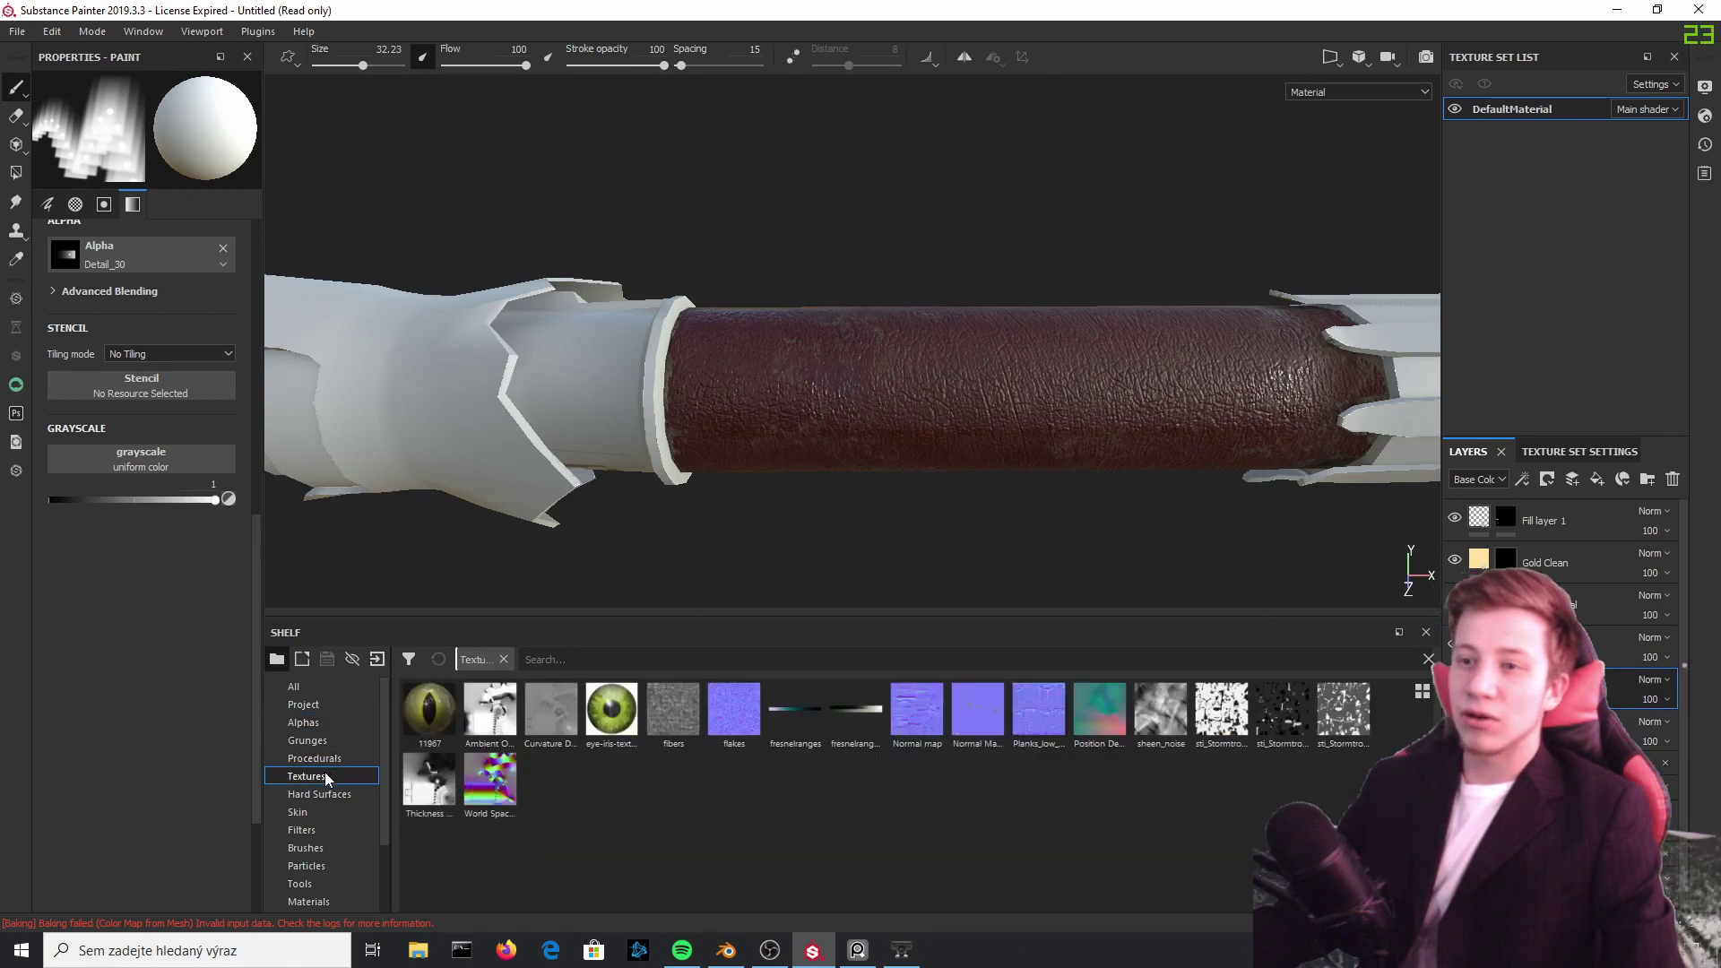
left_click(309, 740)
left_click(314, 708)
left_click(314, 723)
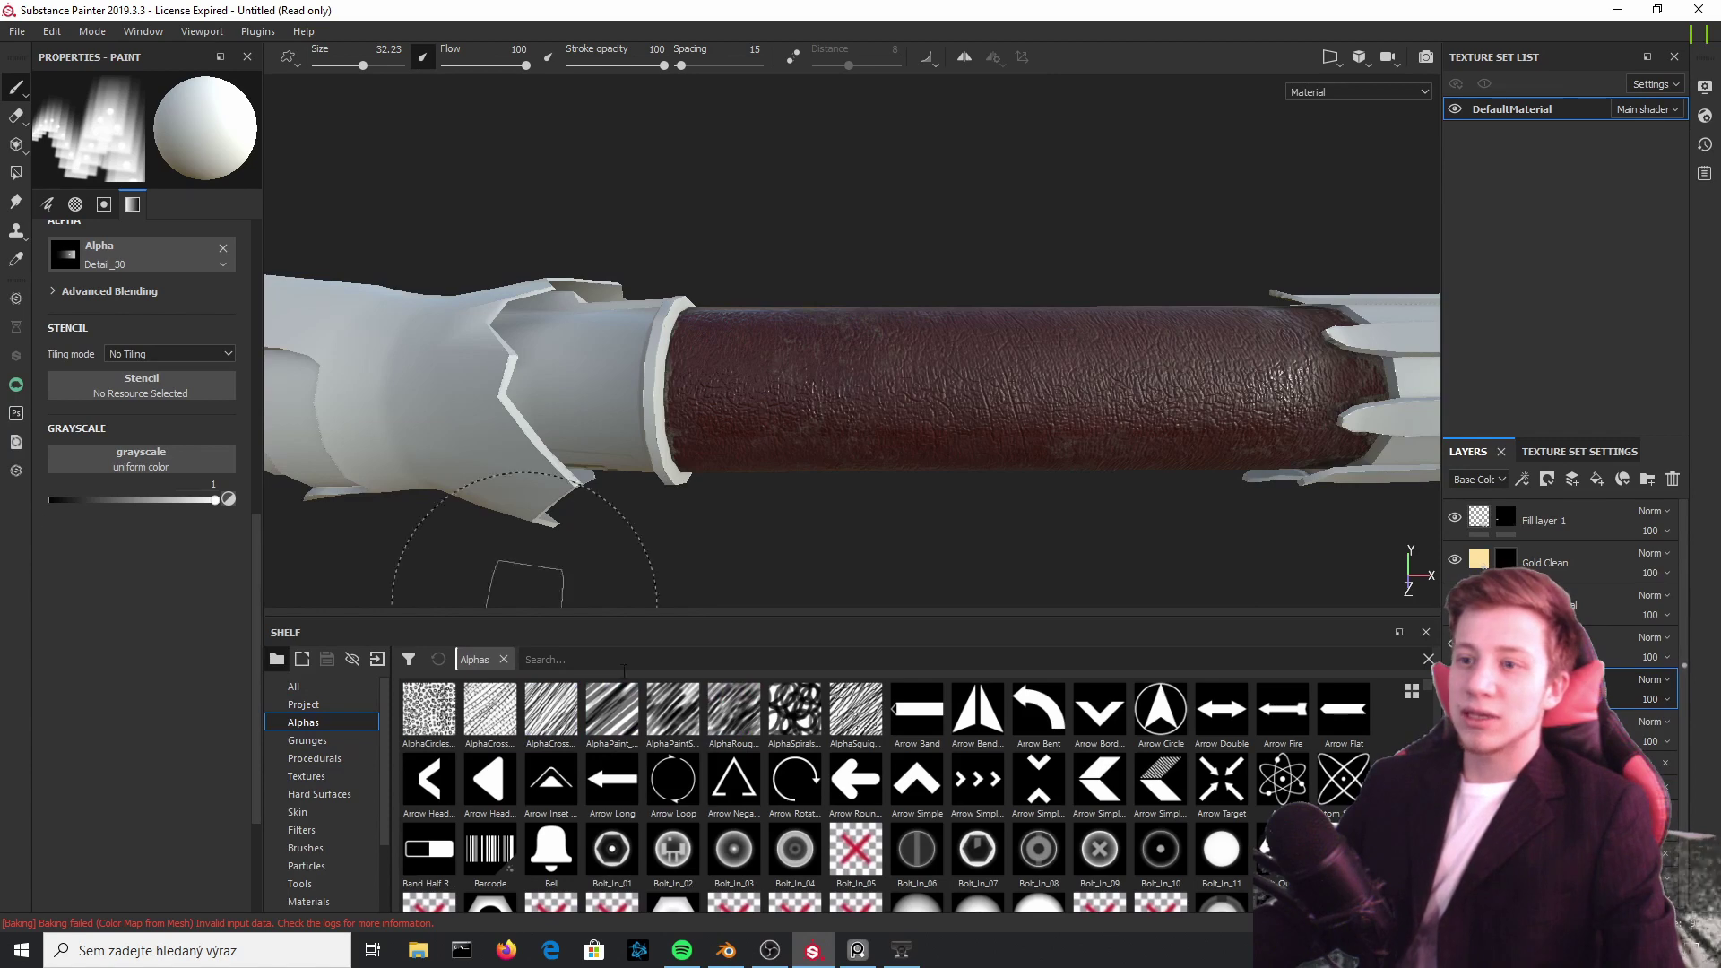
scroll(871, 742, "down", 3)
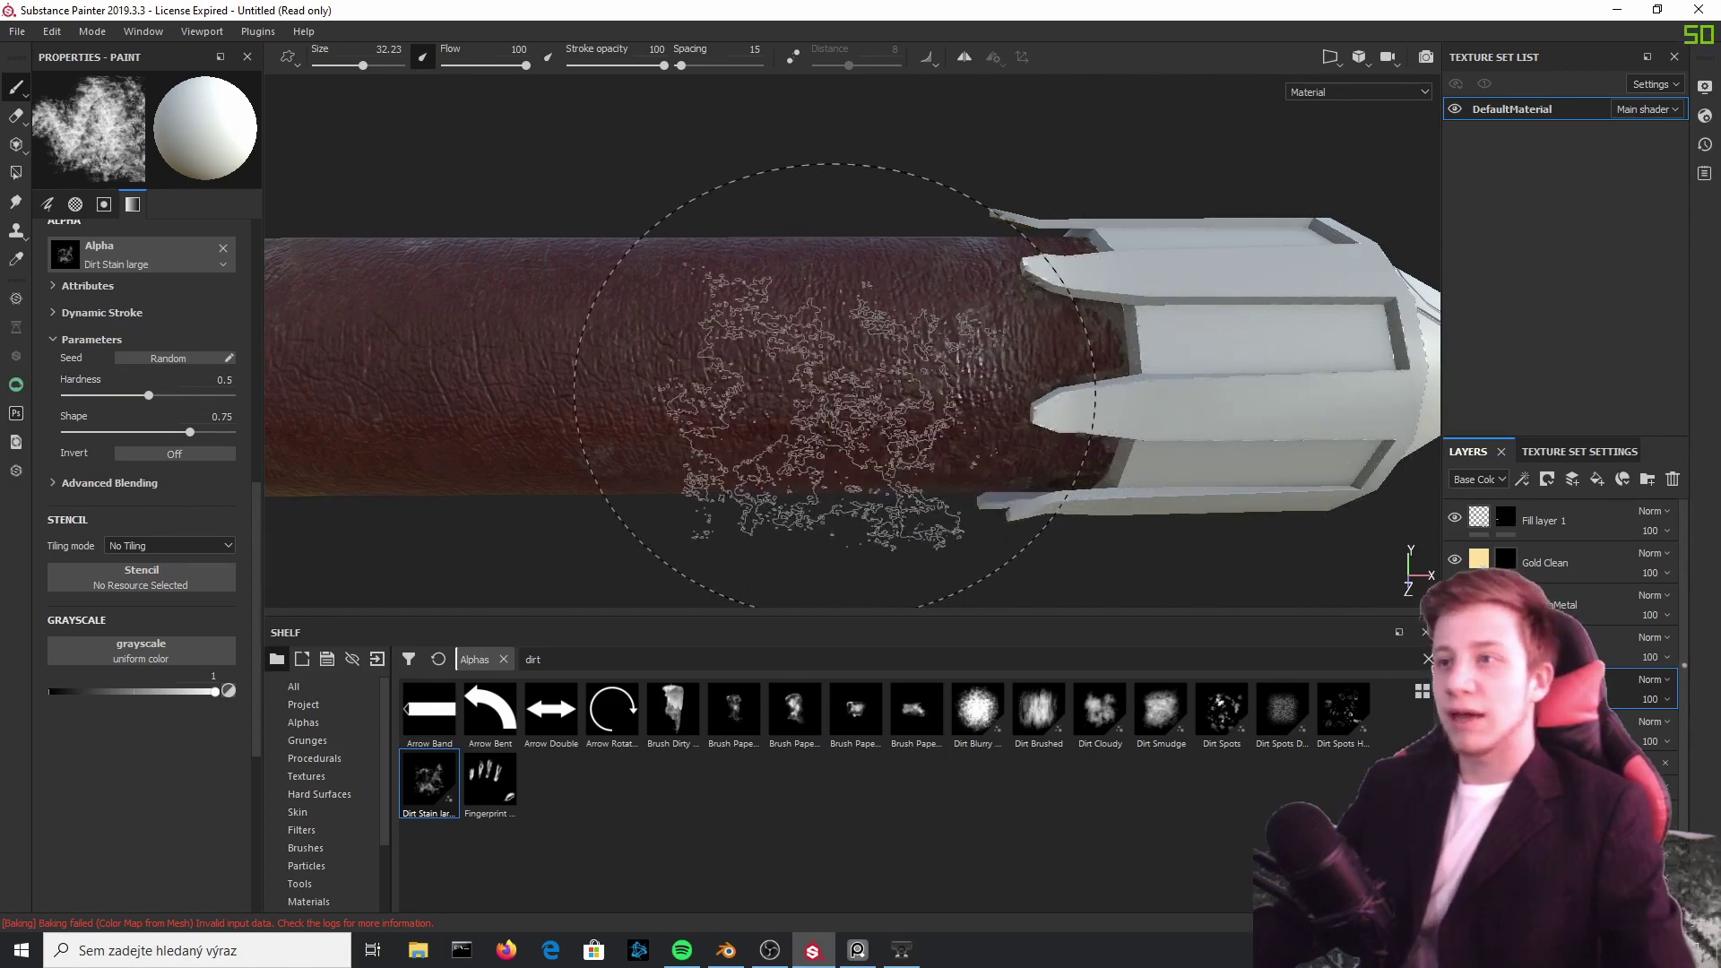
mouse_move(986, 381)
left_mouse_down("alt")
mouse_move(992, 550)
mouse_move(987, 468)
mouse_move(1018, 403)
mouse_move(1191, 469)
mouse_move(1398, 421)
left_mouse_up("alt")
left_click_drag(1076, 255, 1033, 465, "alt")
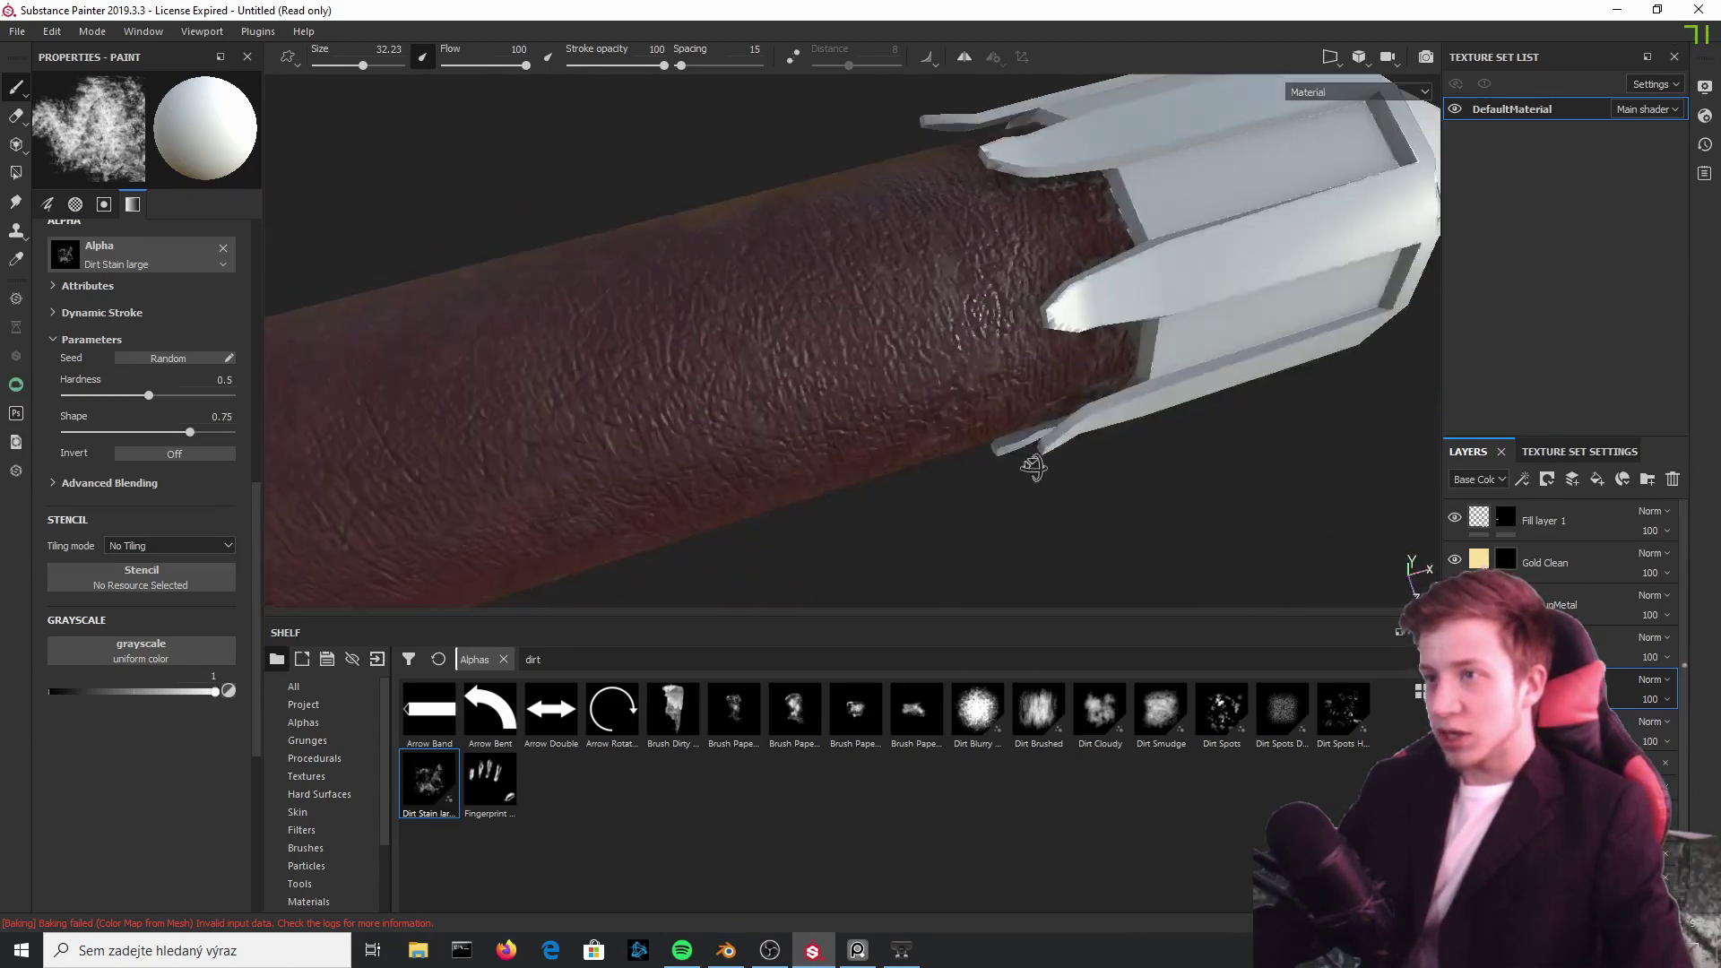
left_click_drag(890, 334, 780, 369, "alt")
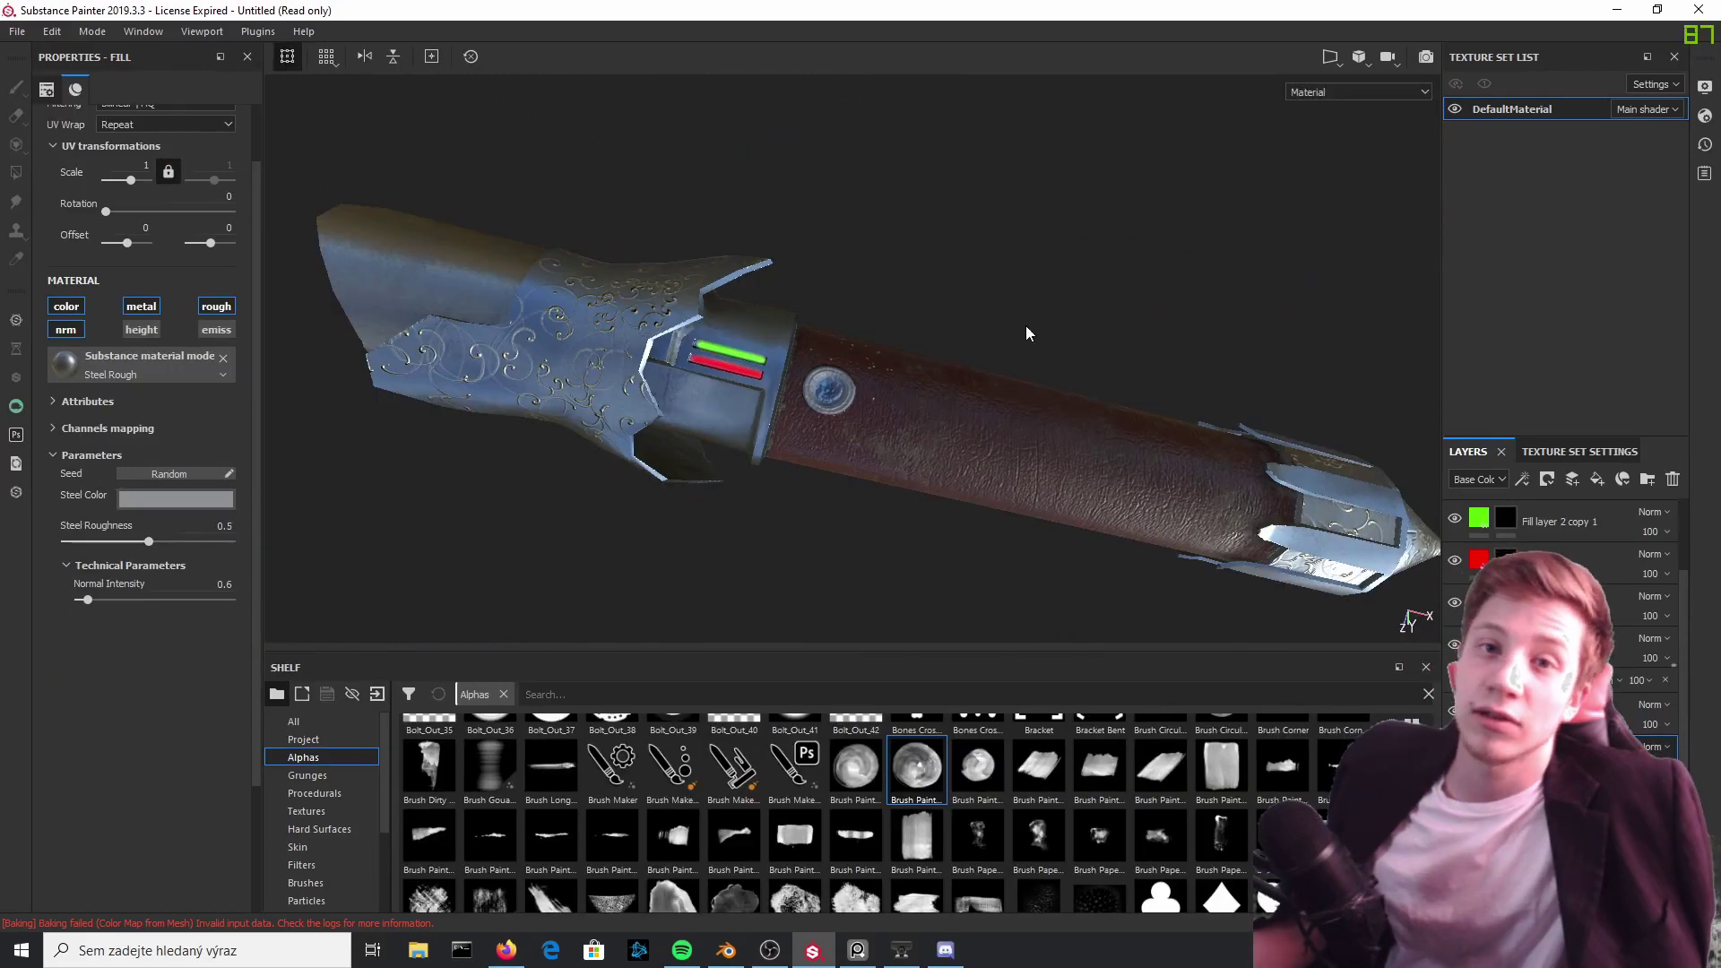
Step: Inspect the textured hilt from the green and red strips near the emitter to the engraved panels and cone at the pommel
scroll(713, 389, "up", 4)
scroll(754, 344, "up", 1)
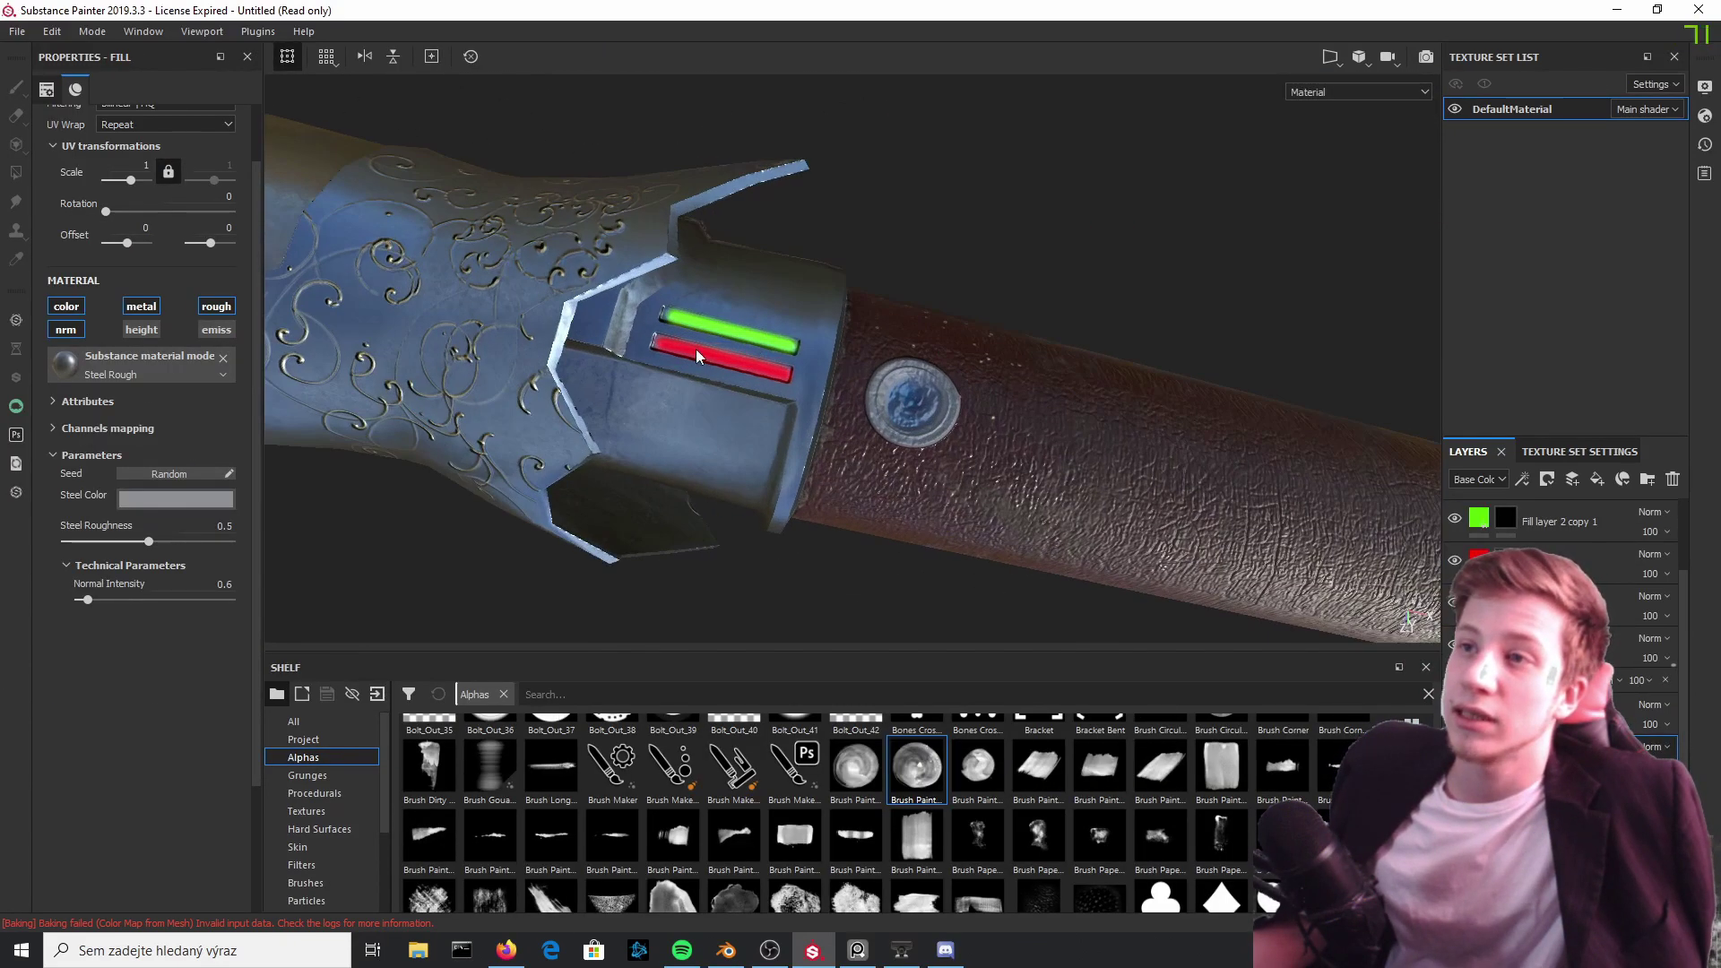
scroll(733, 357, "down", 5)
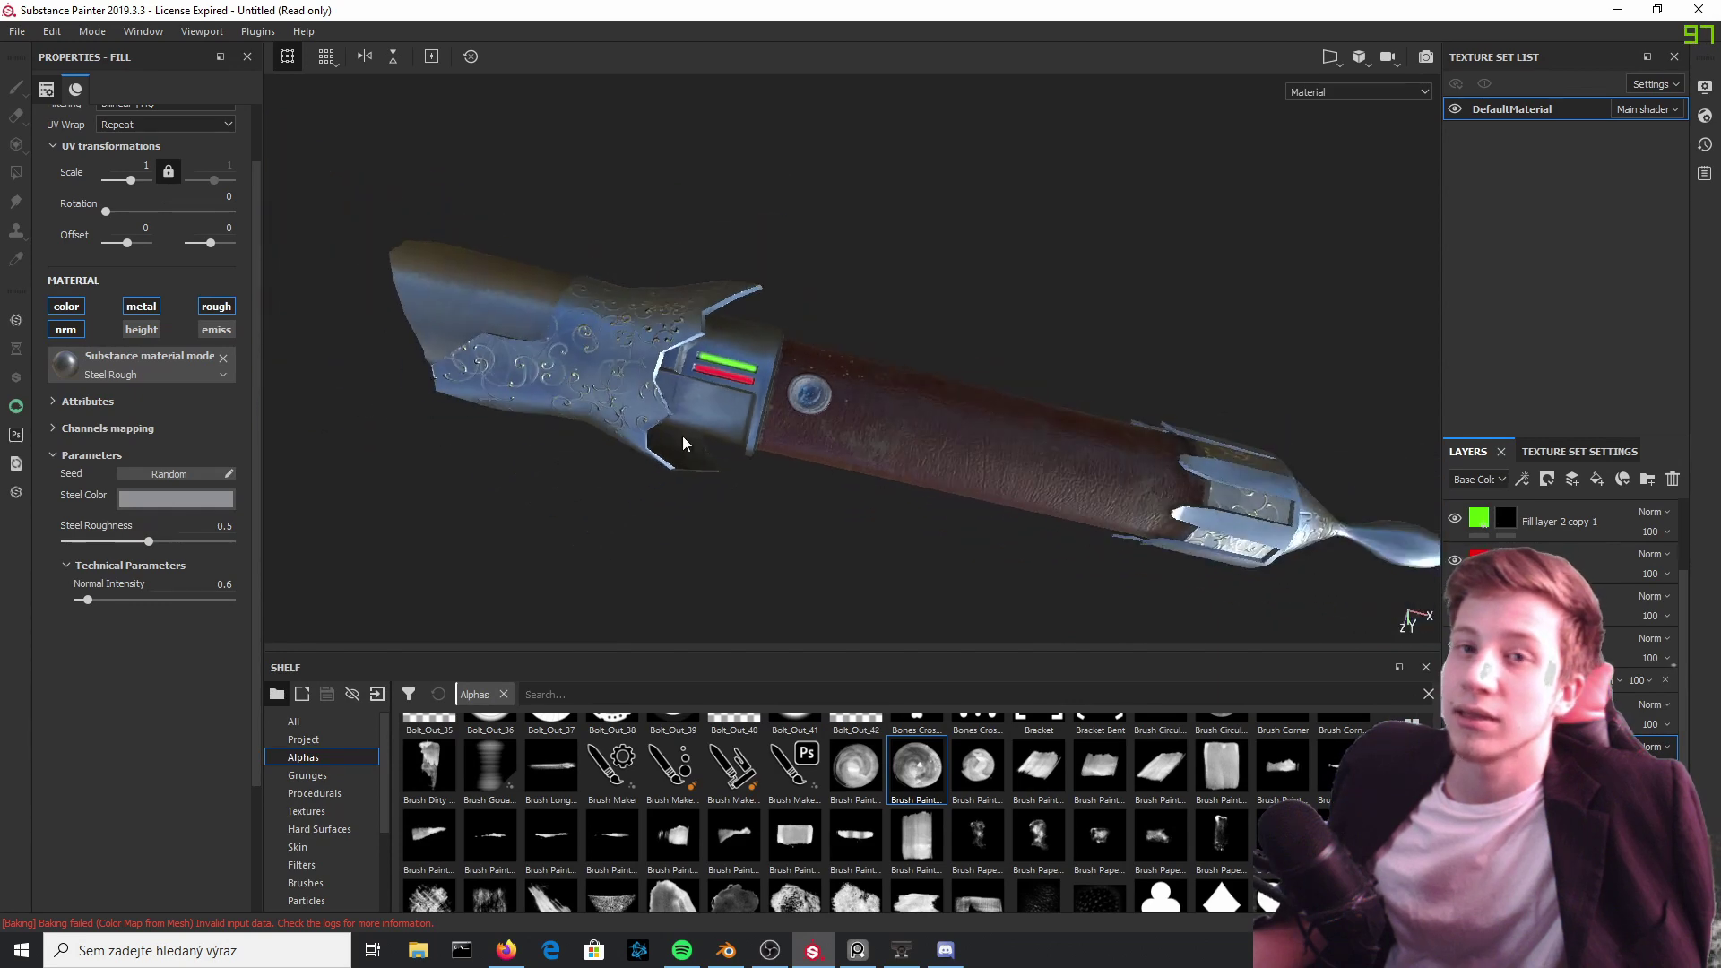
left_click_drag(599, 466, 853, 250, "alt")
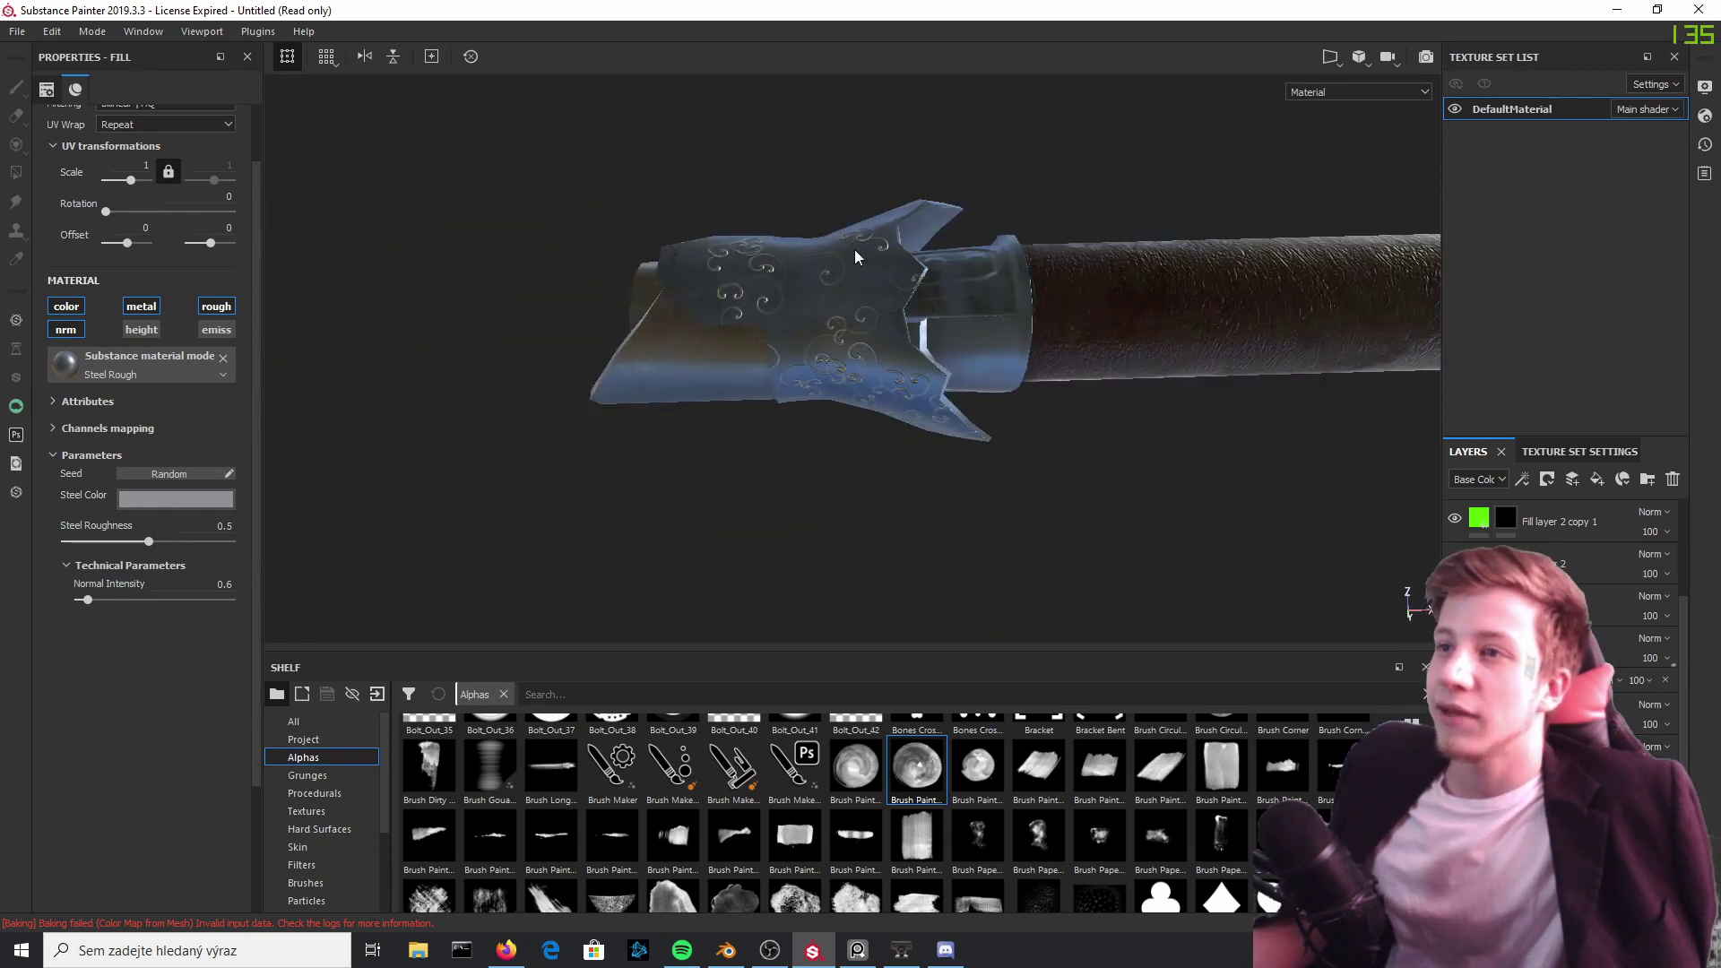
scroll(998, 360, "down", 1)
scroll(999, 360, "up", 1)
left_click_drag(1138, 368, 961, 400, "alt")
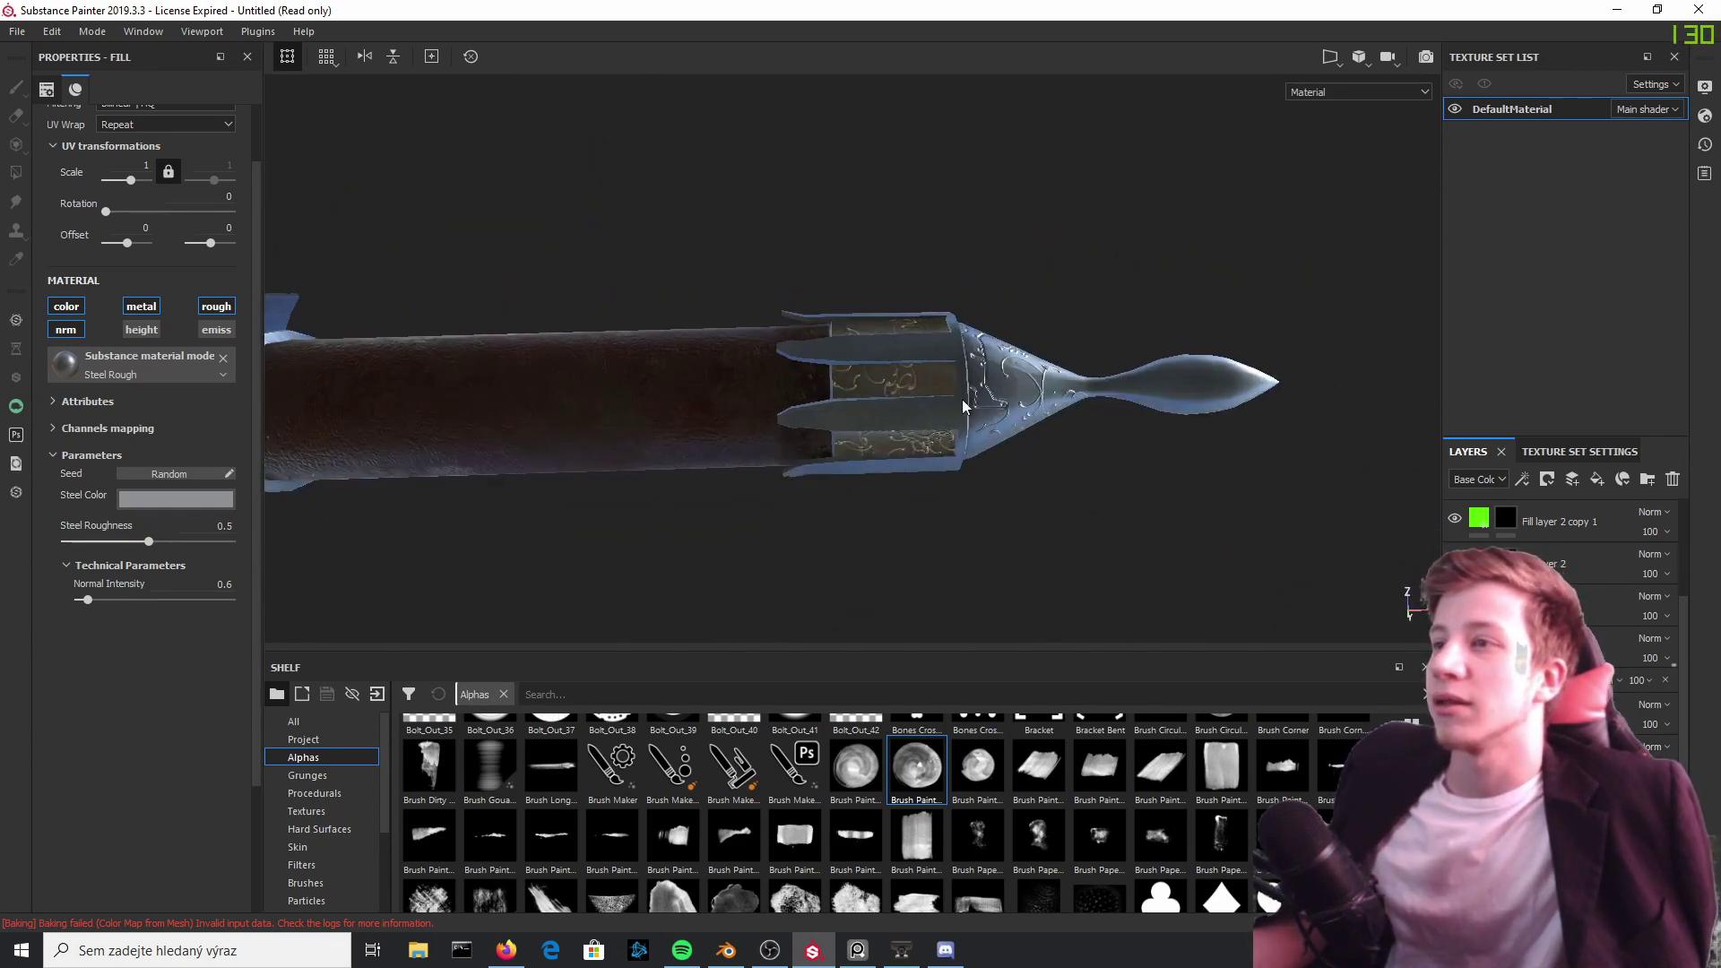
scroll(1077, 384, "up", 1)
scroll(719, 416, "up", 5)
left_click_drag(705, 423, 786, 383, "alt")
scroll(731, 377, "down", 4)
middle_click_drag(728, 369, 1282, 377, "alt")
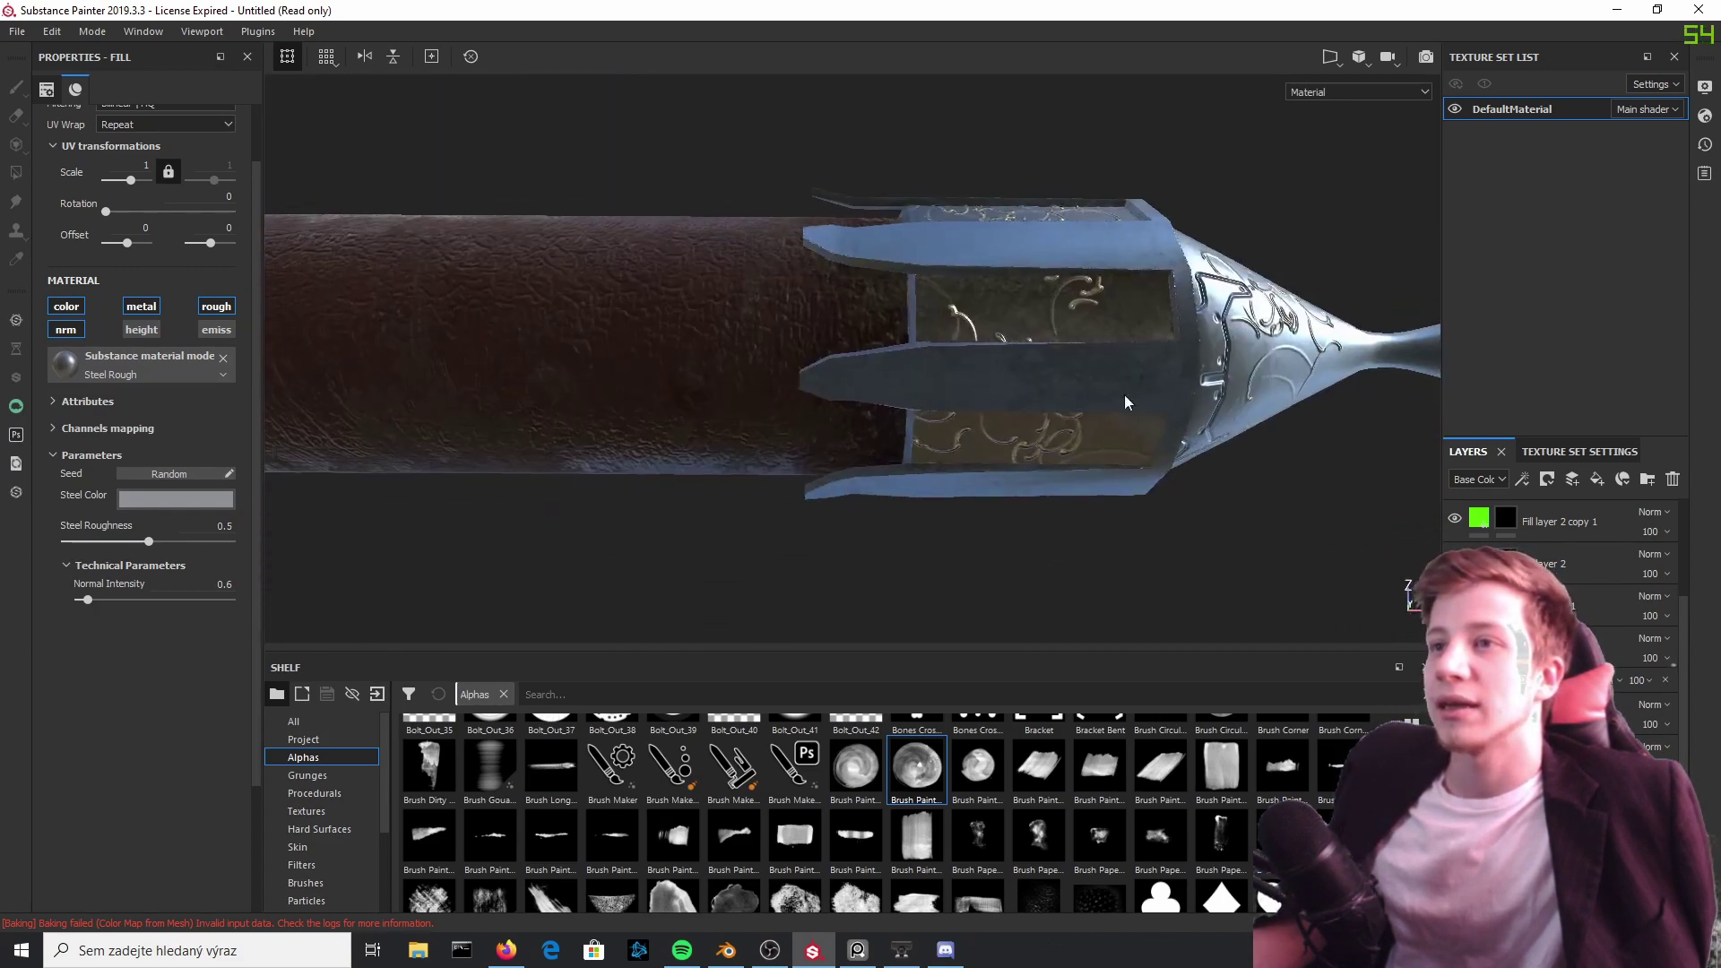
scroll(502, 390, "down", 4)
middle_click_drag(502, 390, 1098, 507, "alt")
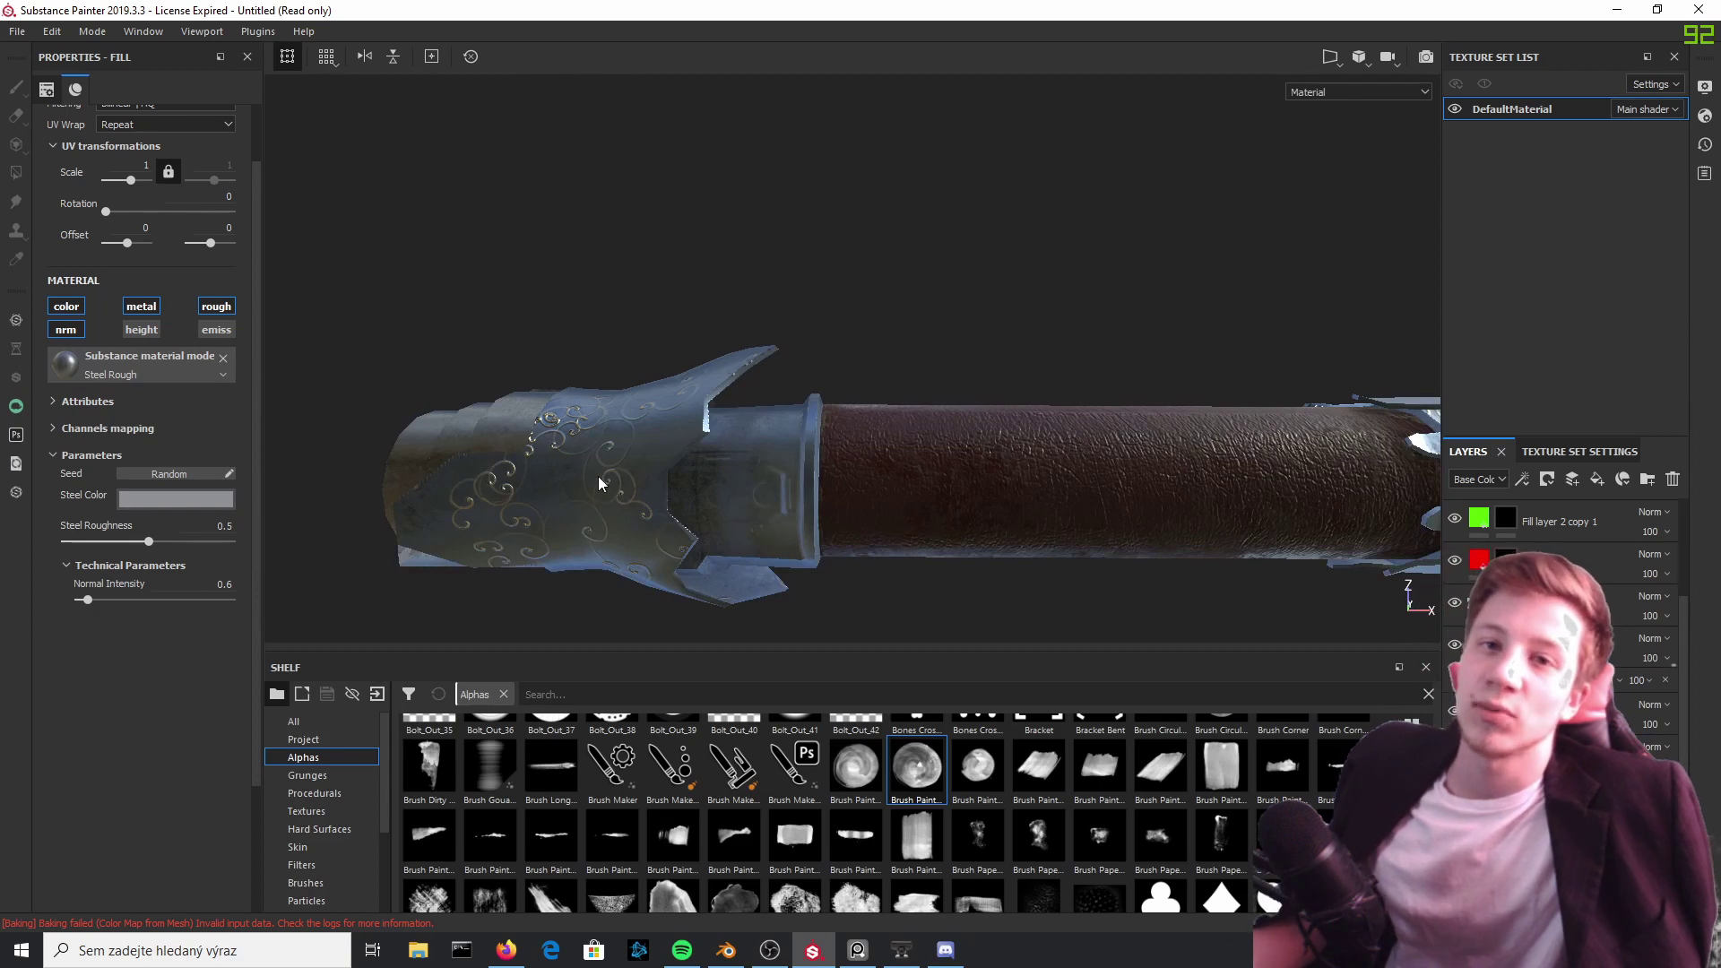
Step: Examine the swirl ornaments and steel surface of the emitter shroud from several sides
scroll(598, 455, "up", 4)
left_click_drag(627, 304, 868, 390, "alt")
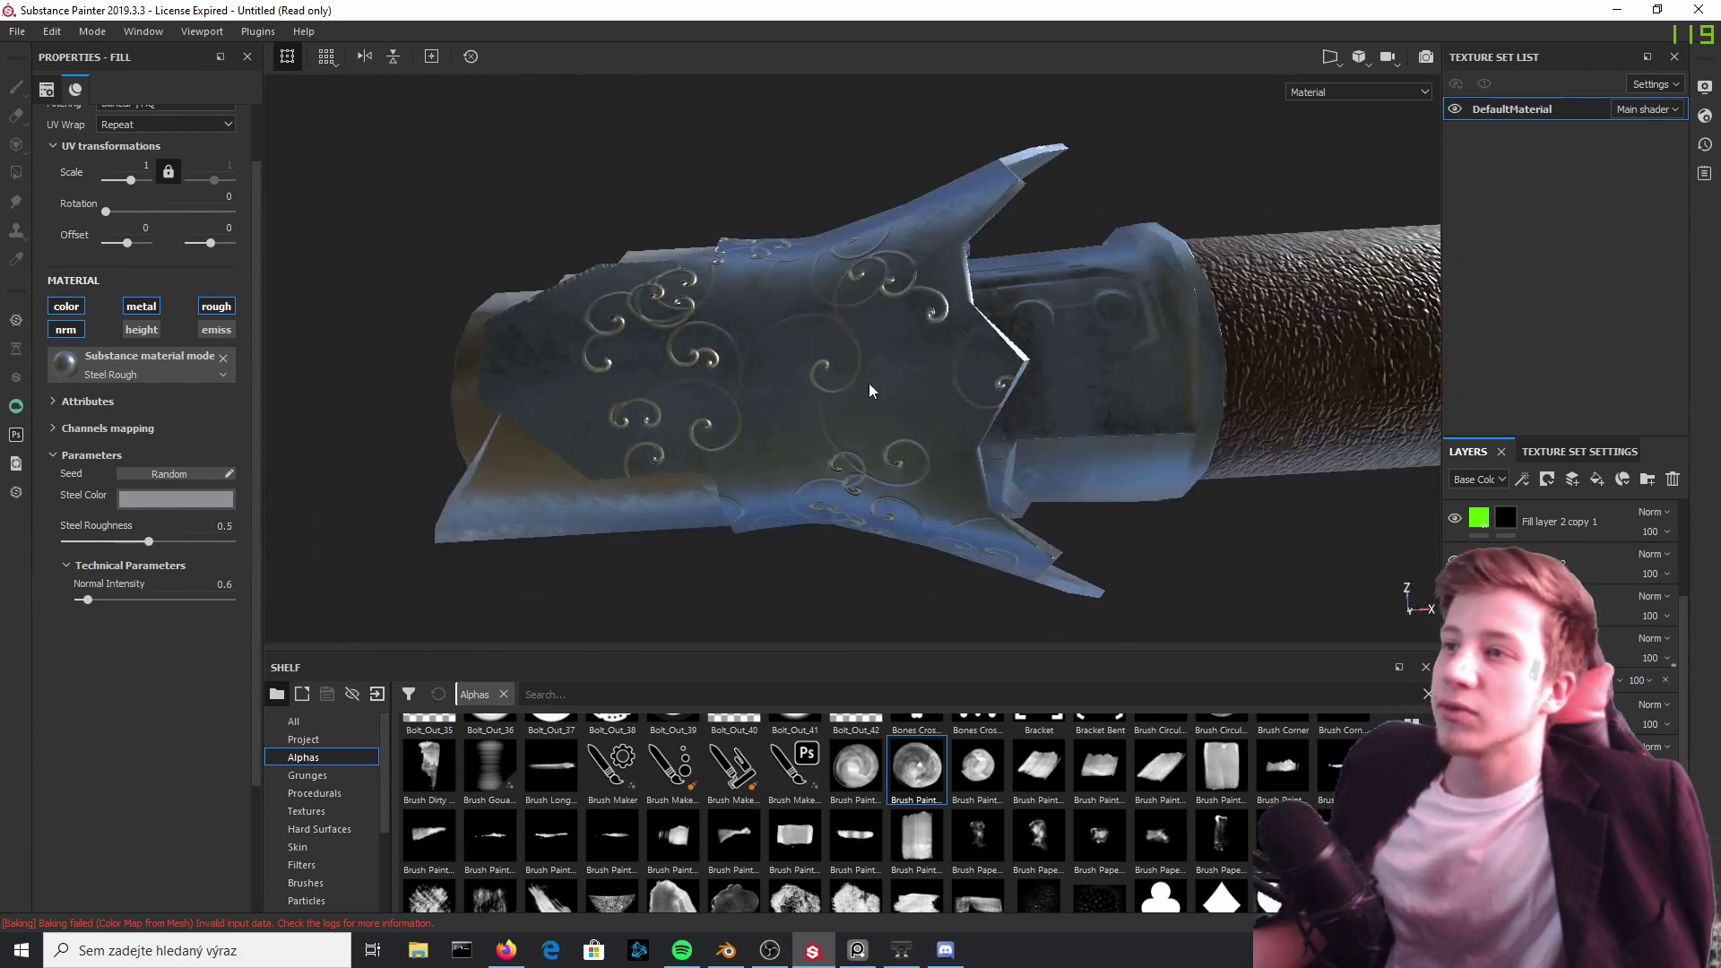
left_click_drag(1156, 451, 1163, 273, "alt")
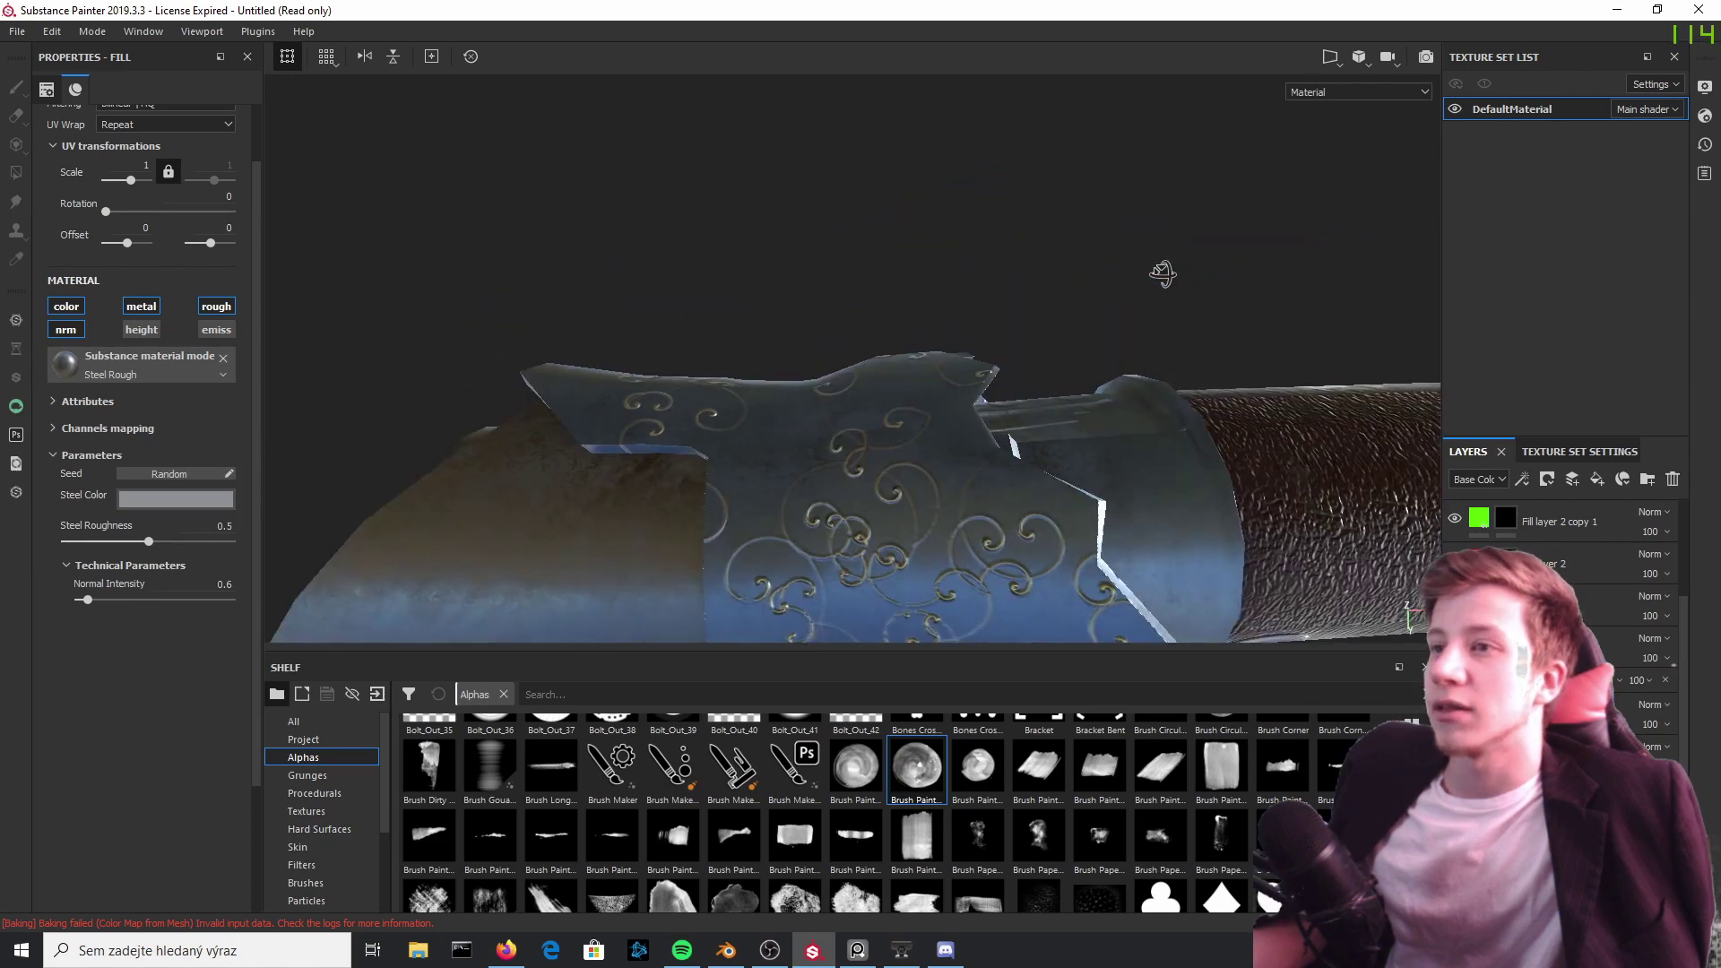
left_click_drag(930, 549, 899, 555, "alt")
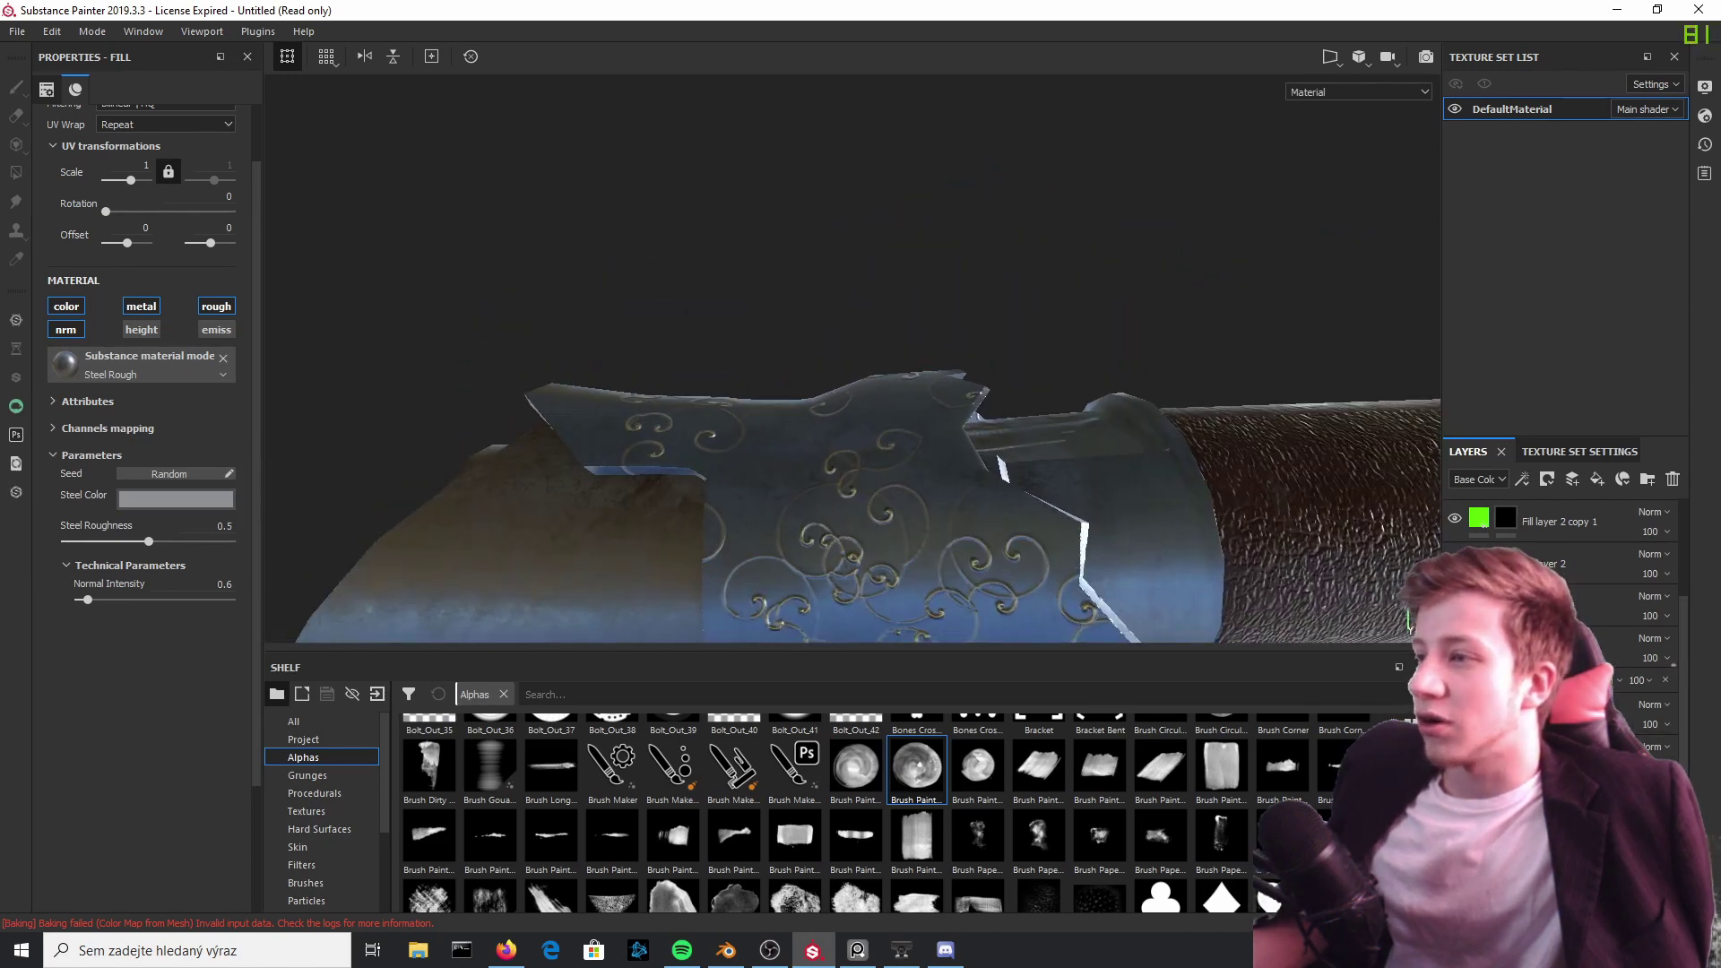
scroll(1559, 628, "down", 3)
left_click_drag(909, 466, 1294, 596, "alt")
scroll(754, 326, "up", 3)
scroll(755, 326, "down", 5)
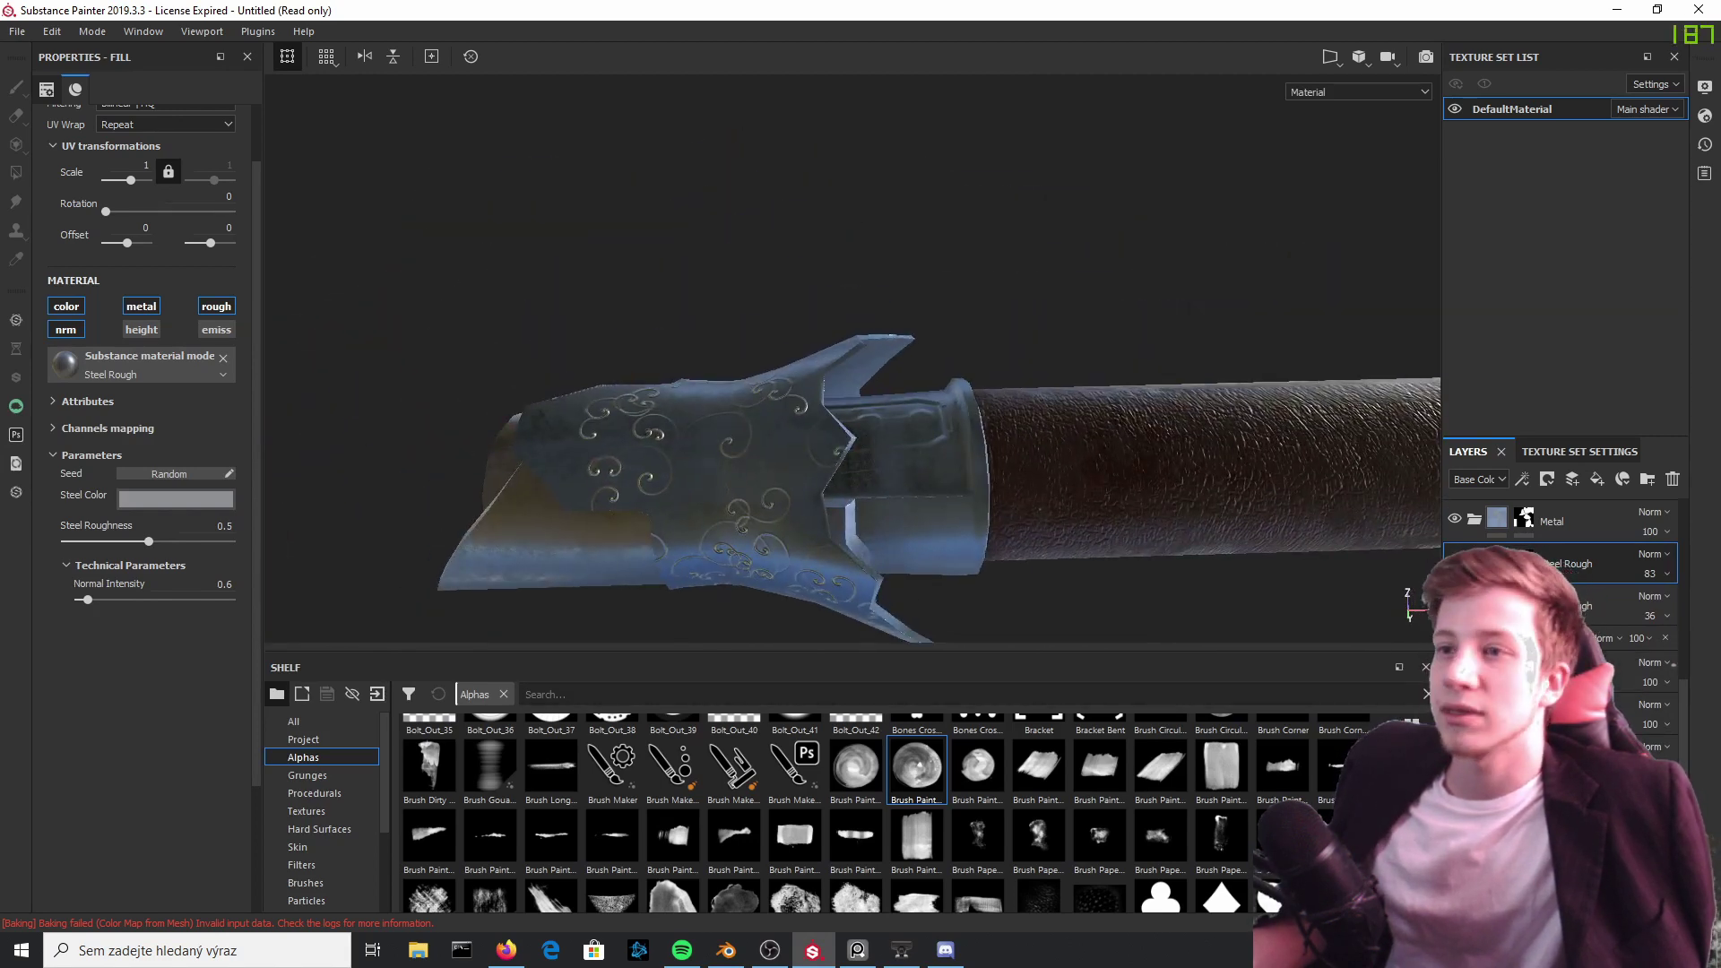
scroll(875, 486, "up", 5)
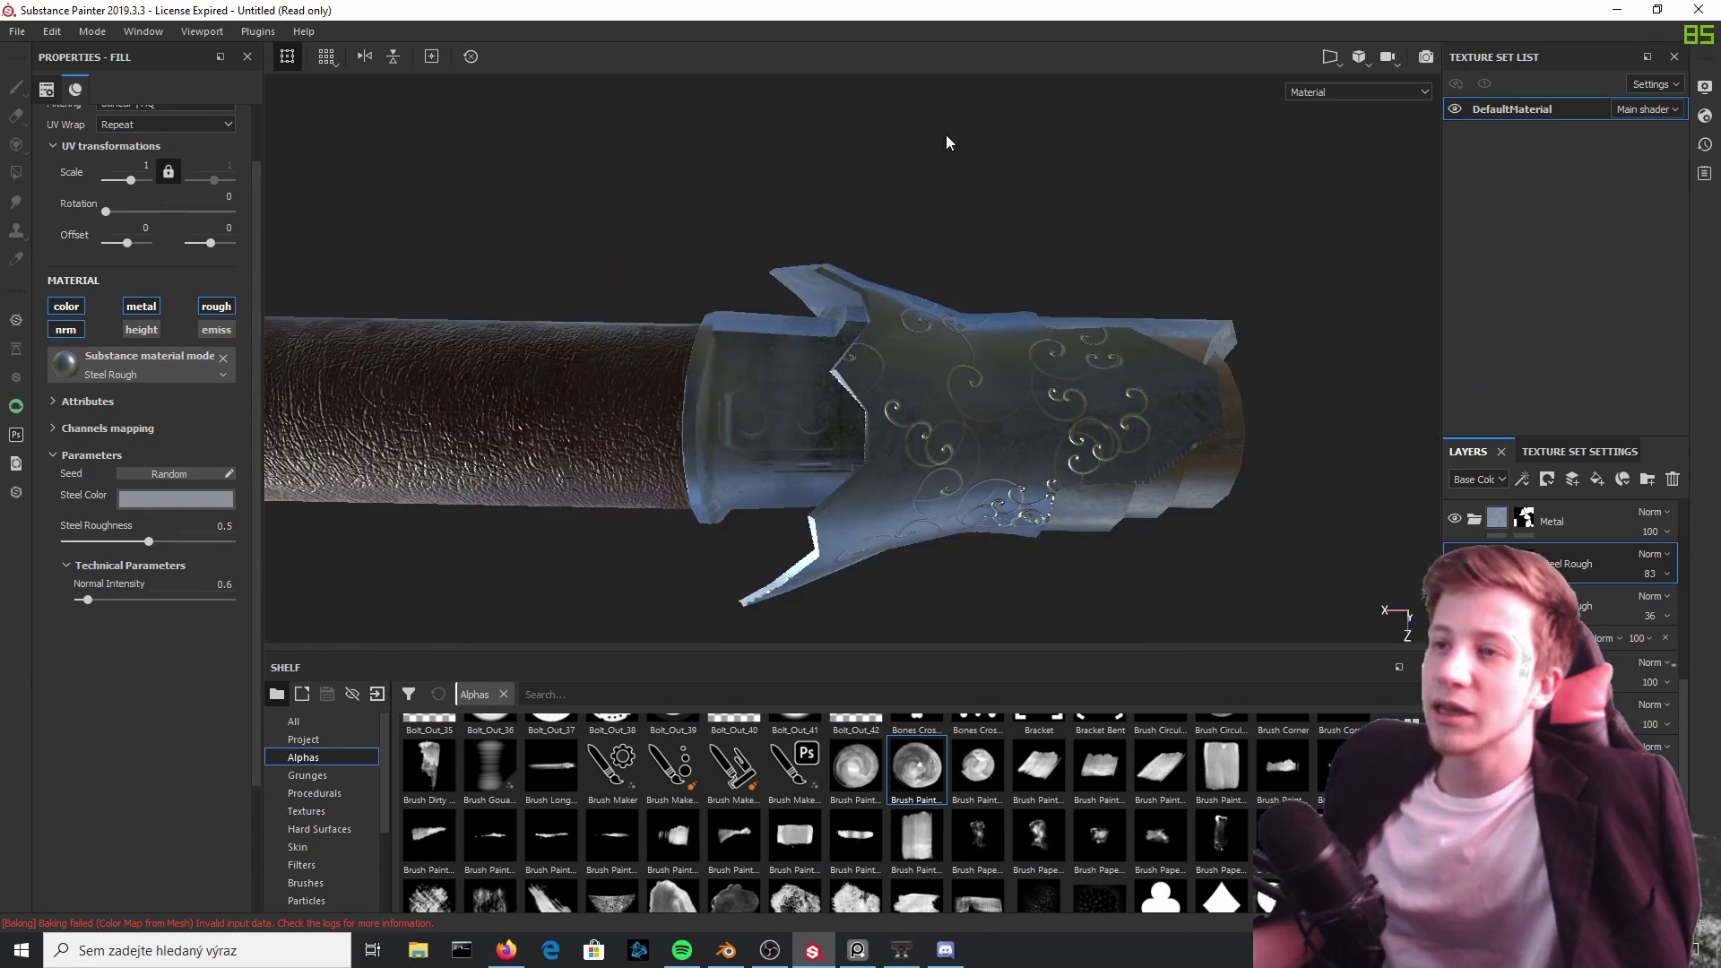
left_click_drag(949, 142, 972, 438, "alt")
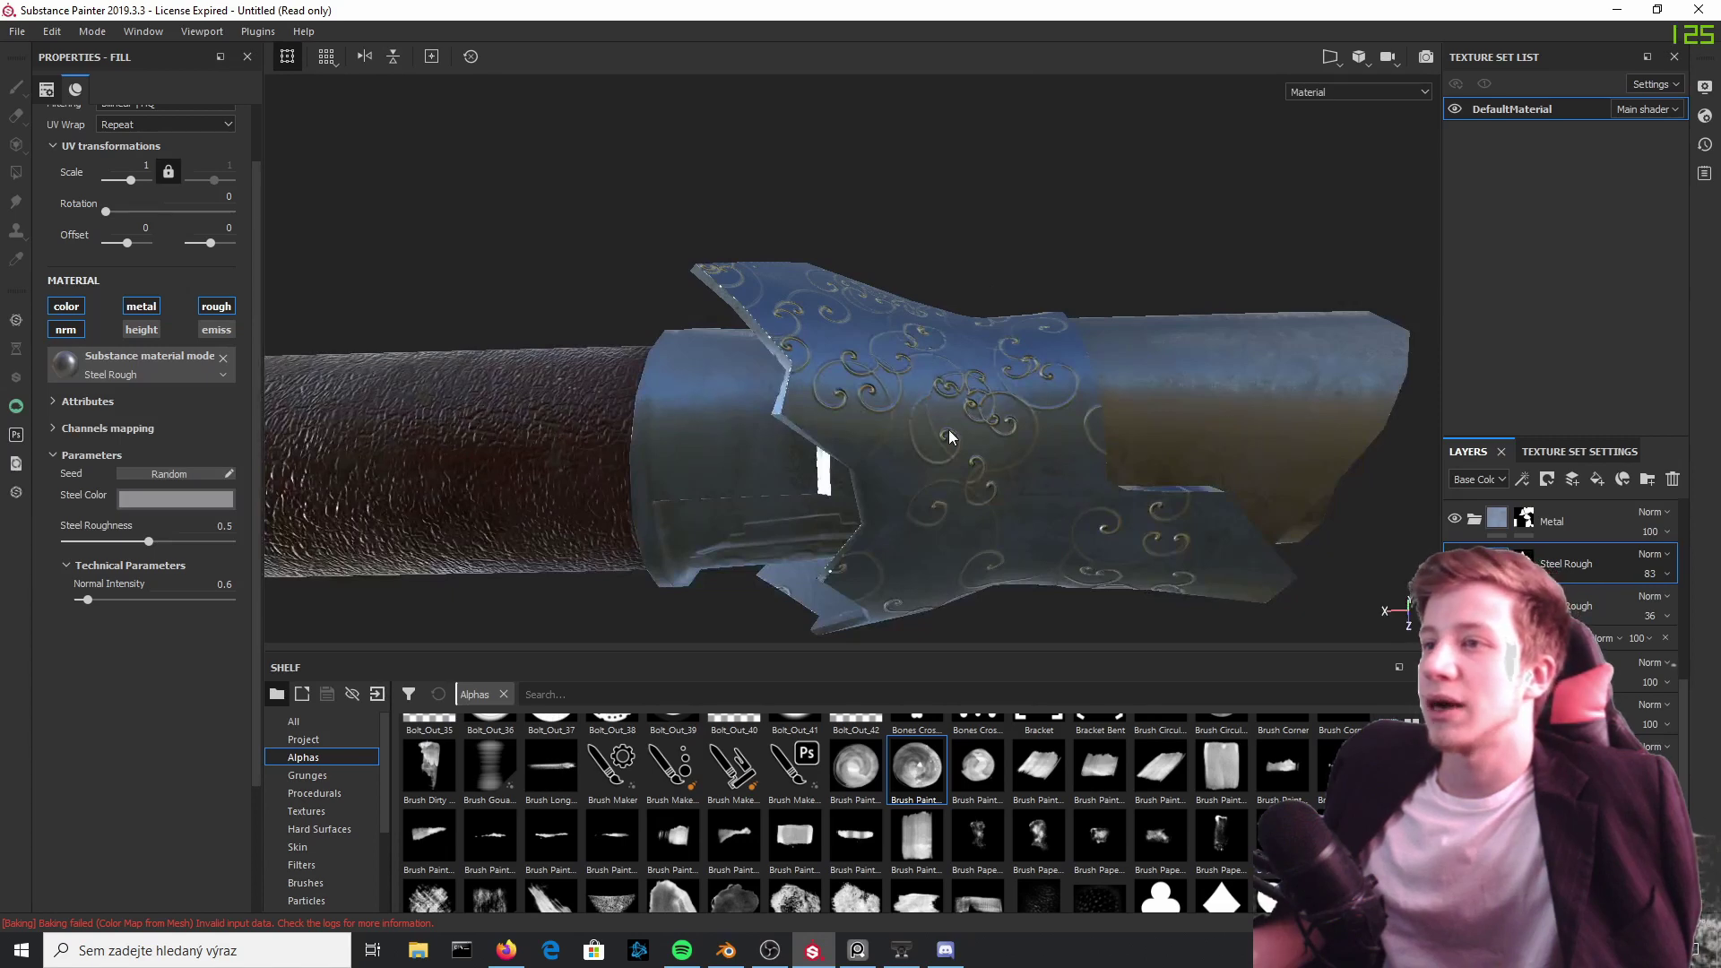
left_click_drag(860, 334, 1052, 271, "alt")
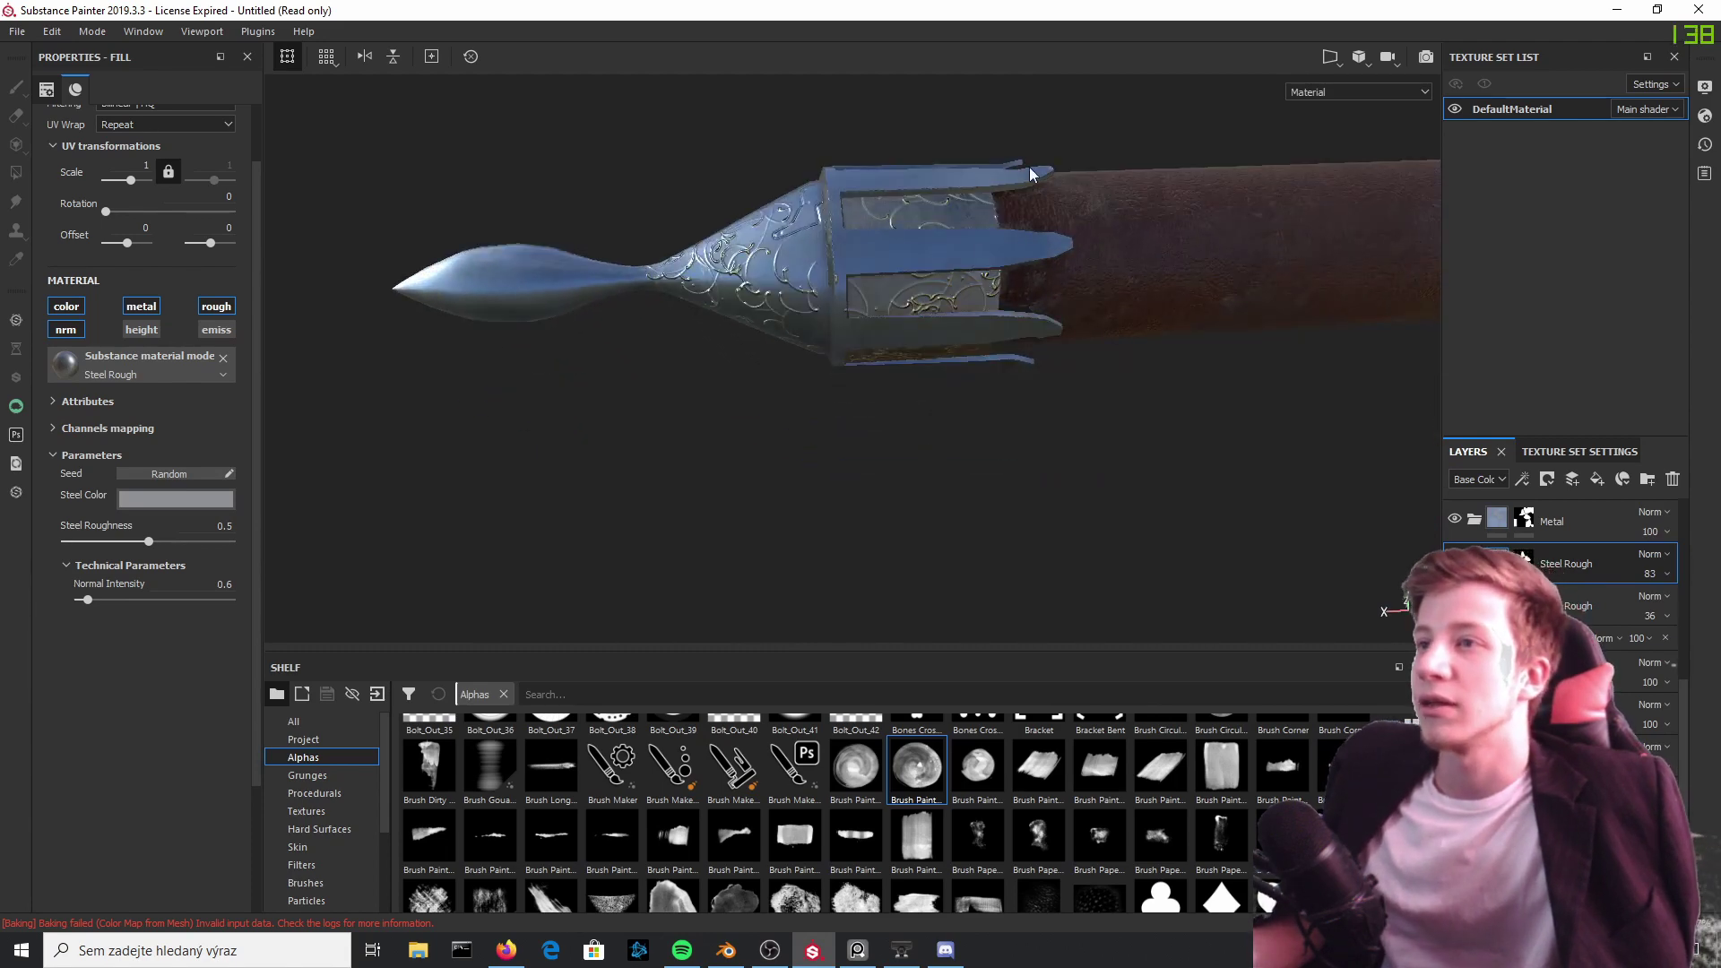
Step: Examine the engraved panels between the pommel claws and where they meet the leather grip
left_click_drag(1031, 173, 1120, 271, "alt")
left_click_drag(1195, 178, 872, 339, "alt")
scroll(871, 338, "up", 5)
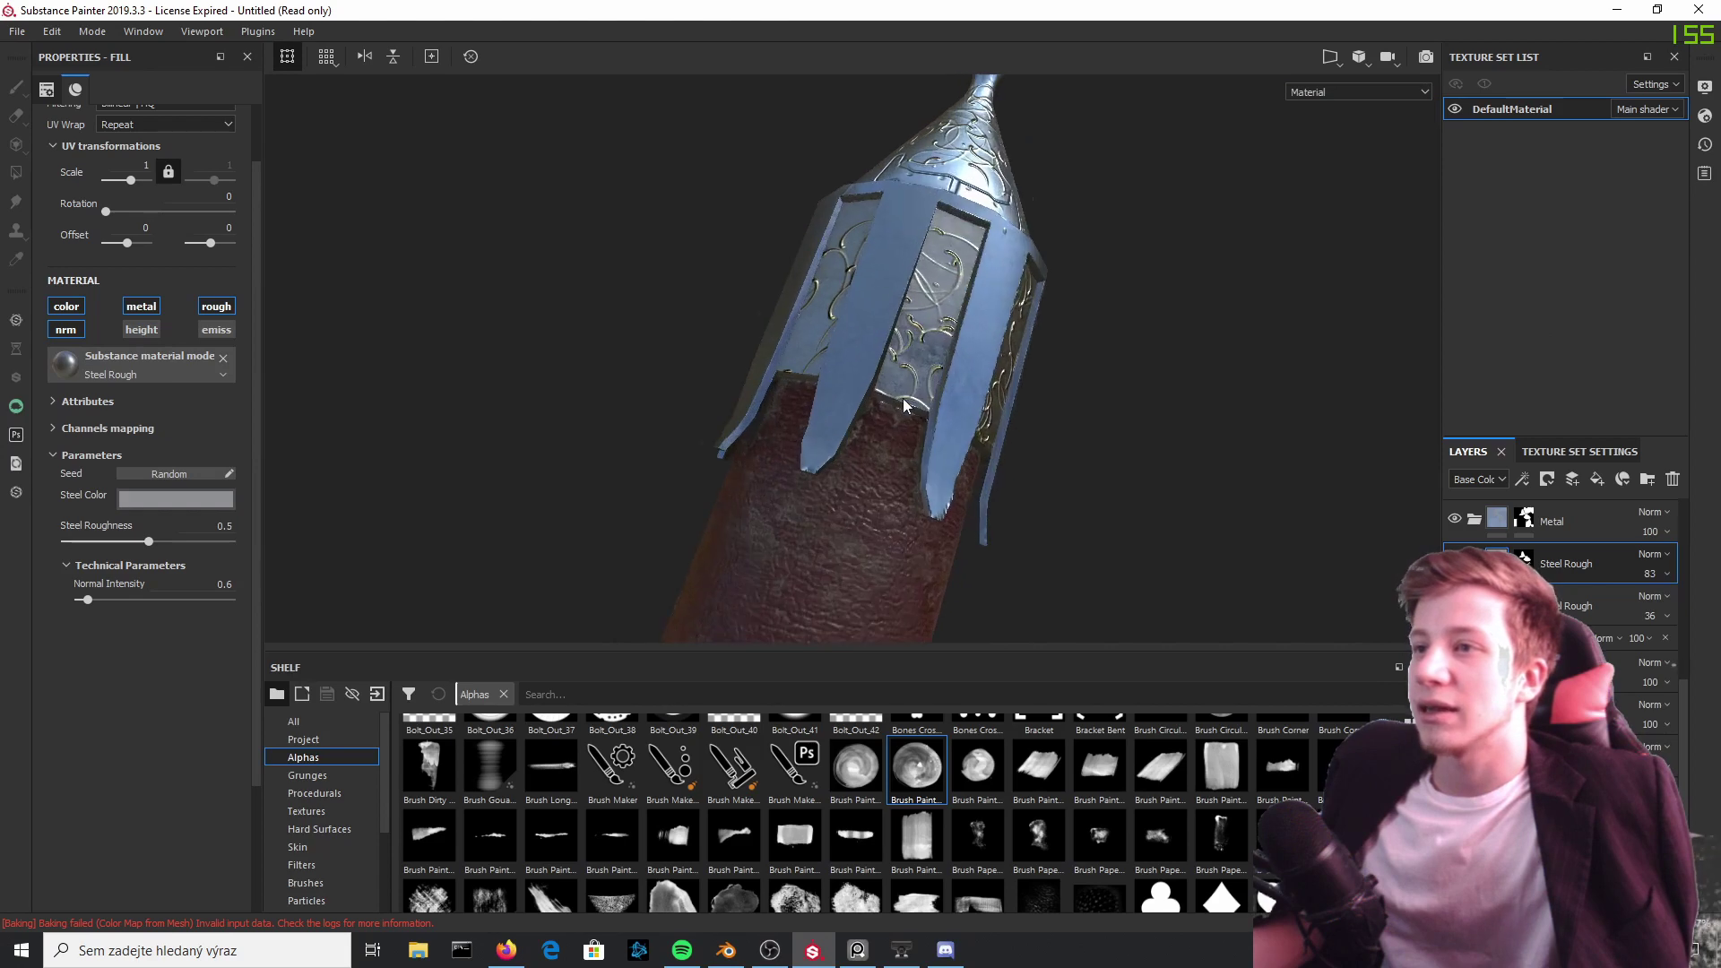
scroll(879, 369, "down", 5)
scroll(878, 369, "up", 4)
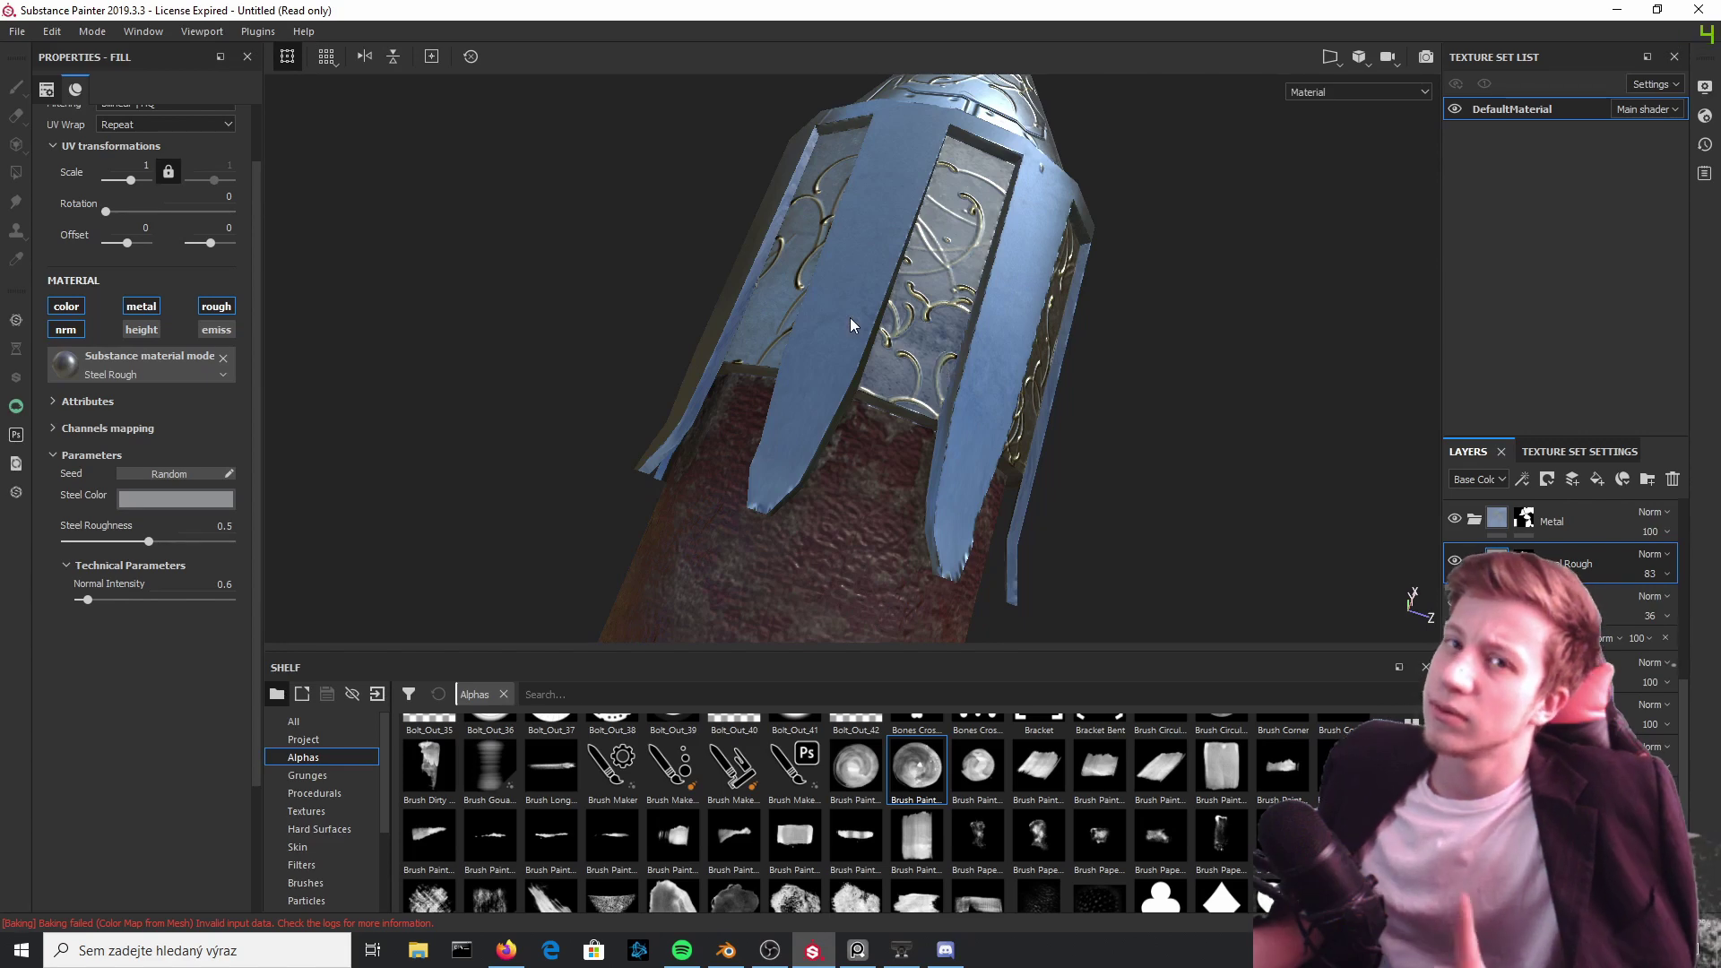
scroll(827, 197, "down", 4)
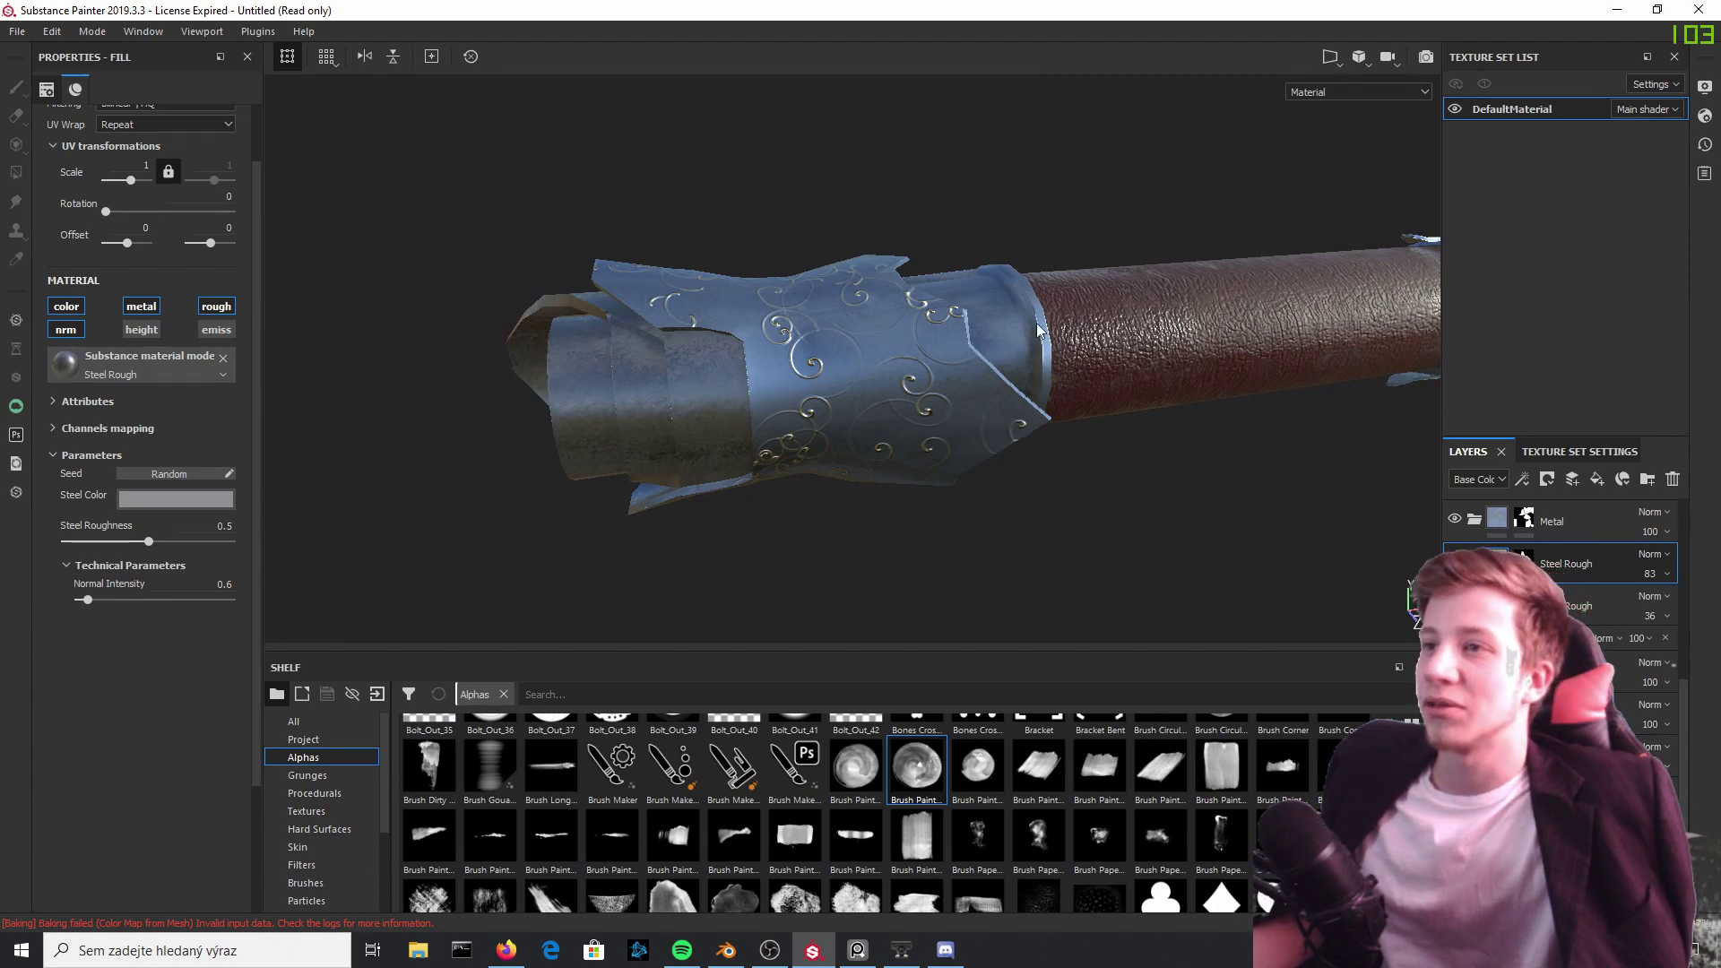
Step: Examine the emitter opening and the raised swirl ornaments on the shroud up close
mouse_move(1037, 331)
left_mouse_down("alt")
mouse_move(633, 353)
mouse_move(1058, 330)
left_mouse_up("alt")
left_click_drag(689, 411, 975, 330, "alt")
left_click_drag(1174, 284, 768, 324, "alt")
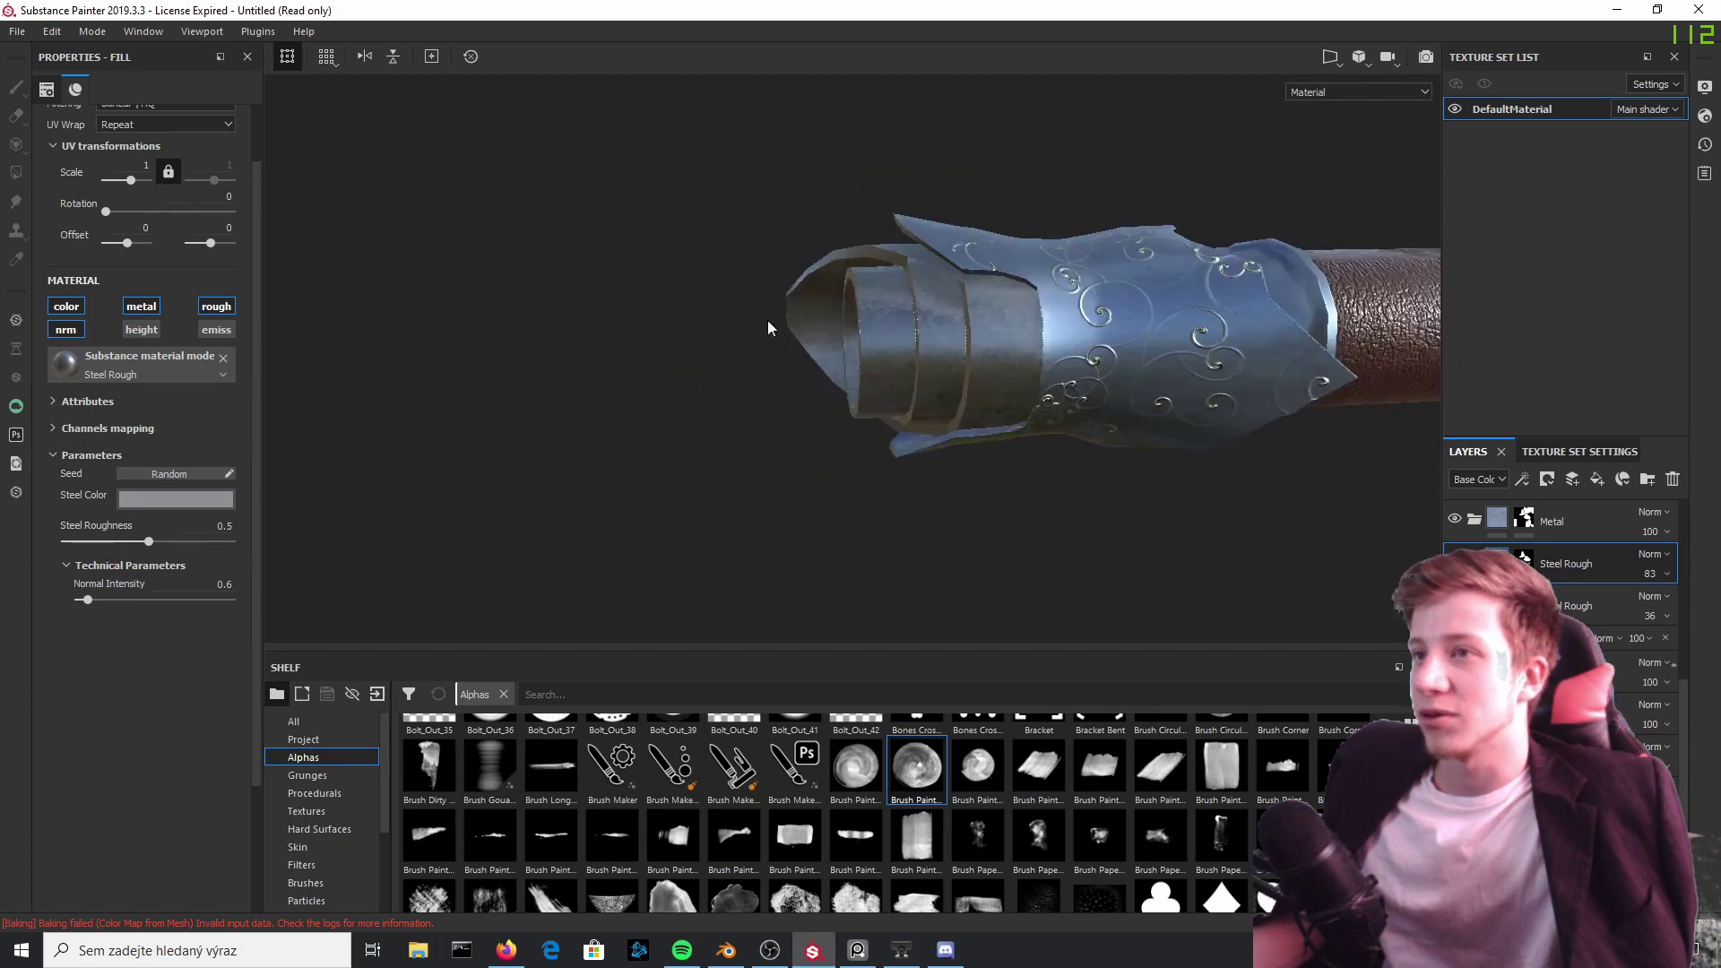
middle_click_drag(1181, 349, 914, 340, "alt")
middle_click_drag(1133, 263, 1025, 219, "alt")
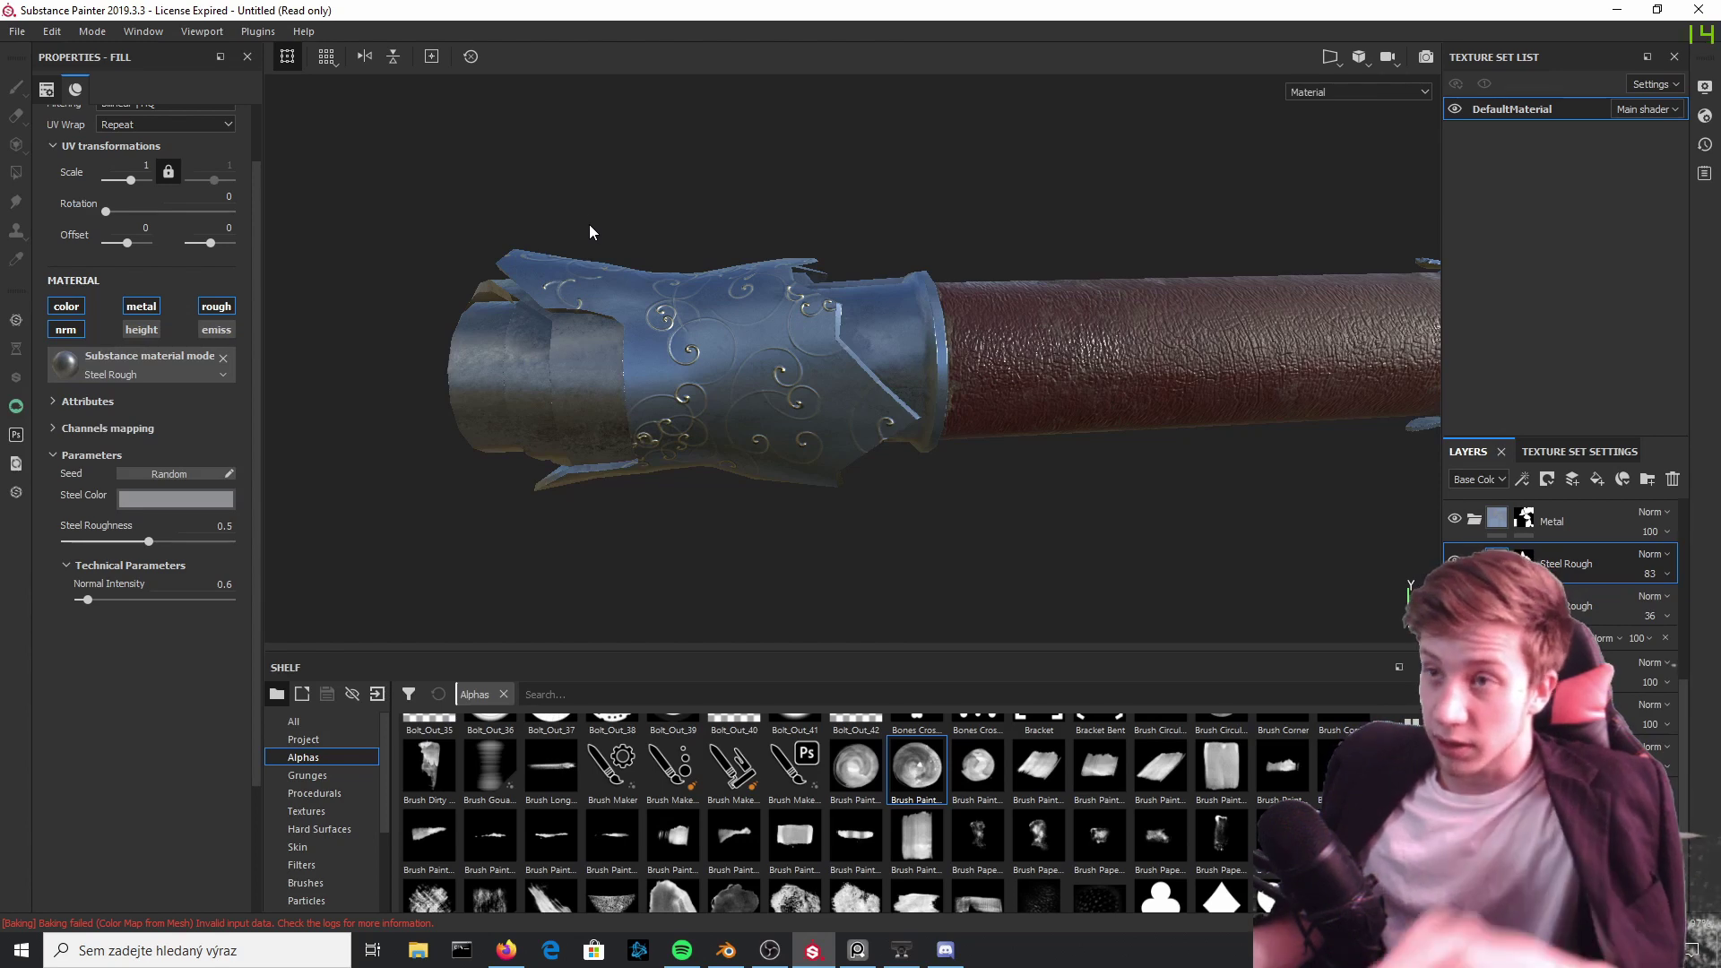
scroll(740, 306, "up", 3)
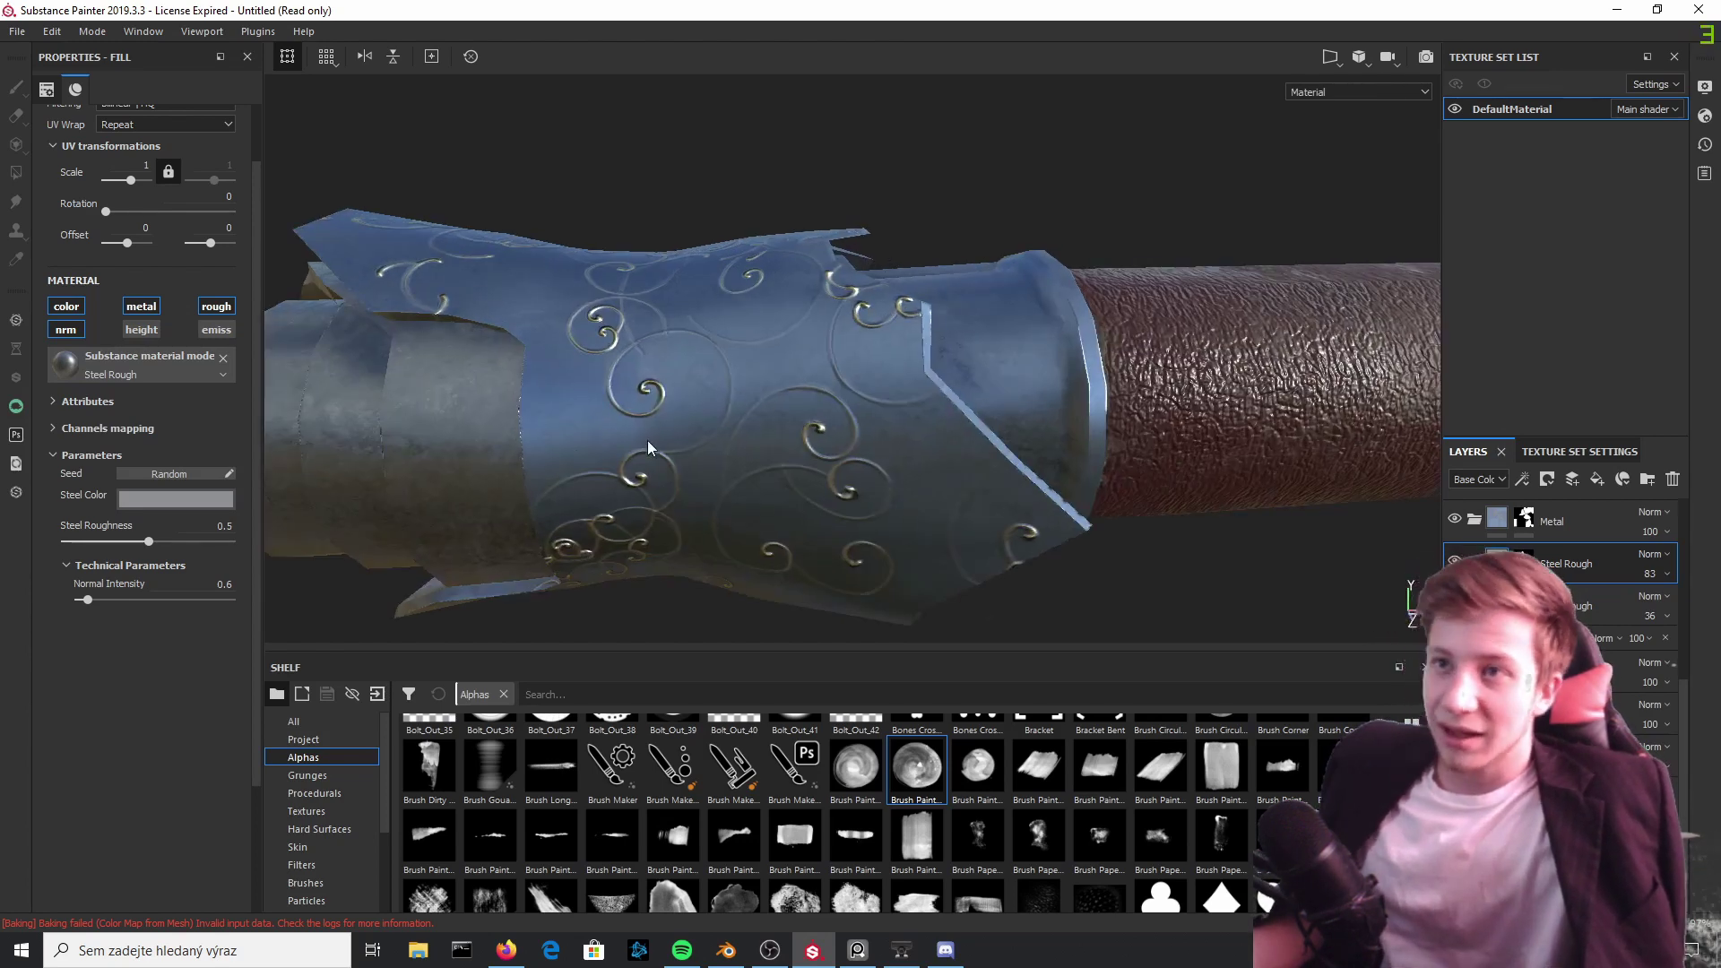
left_click_drag(708, 520, 751, 352, "alt")
left_click_drag(835, 421, 853, 465, "alt")
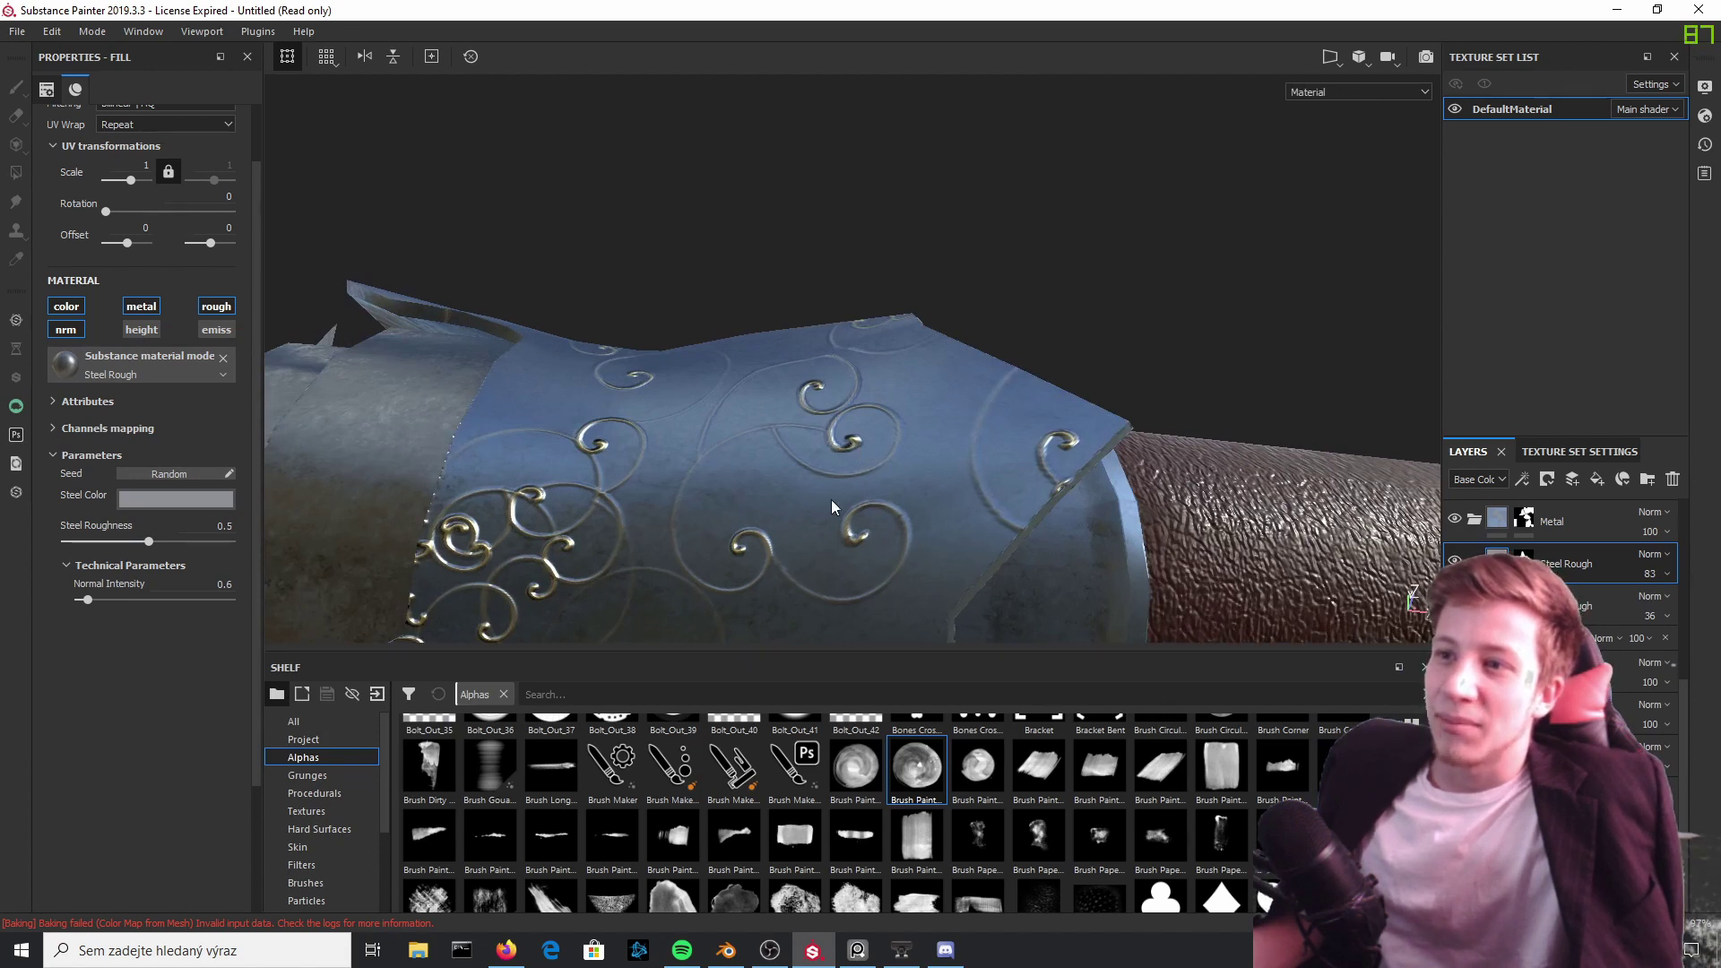